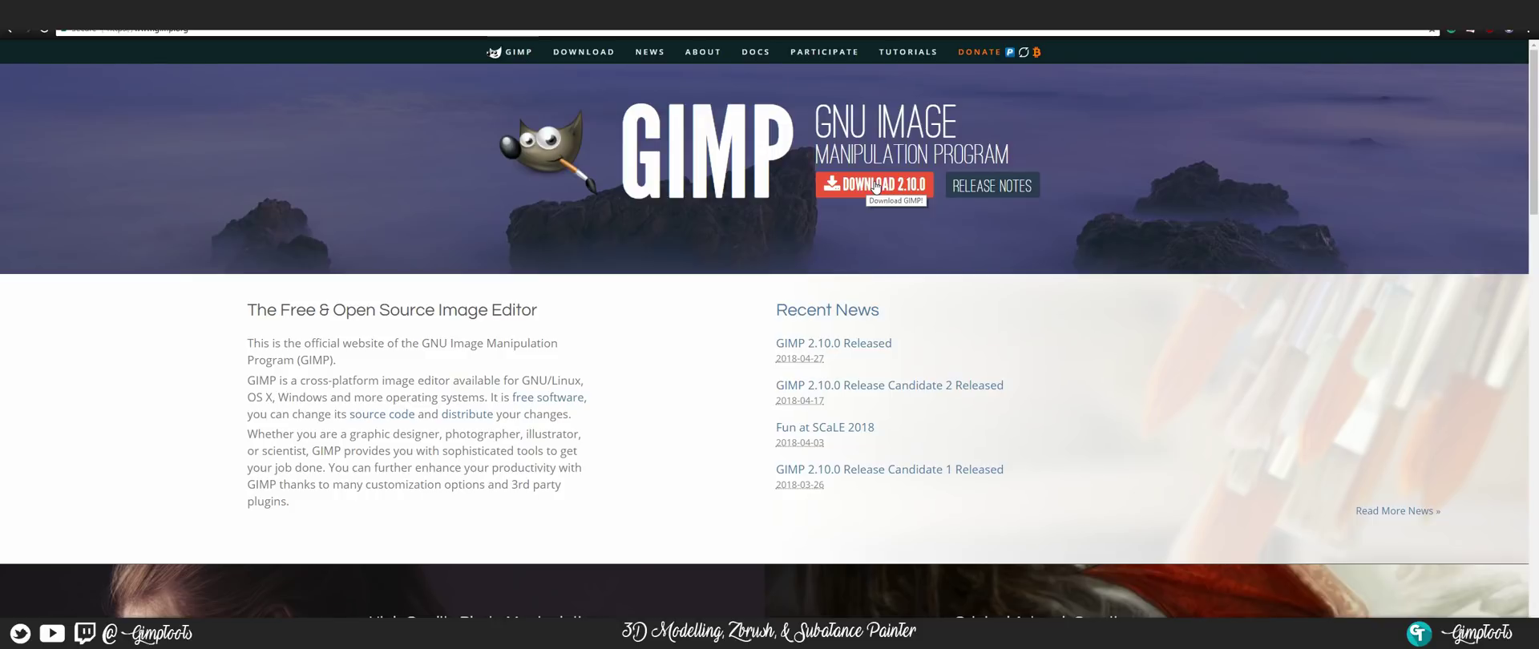
Step: Open the GIMP 2.10.0 downloads page and scroll to the Windows download options
click(876, 183)
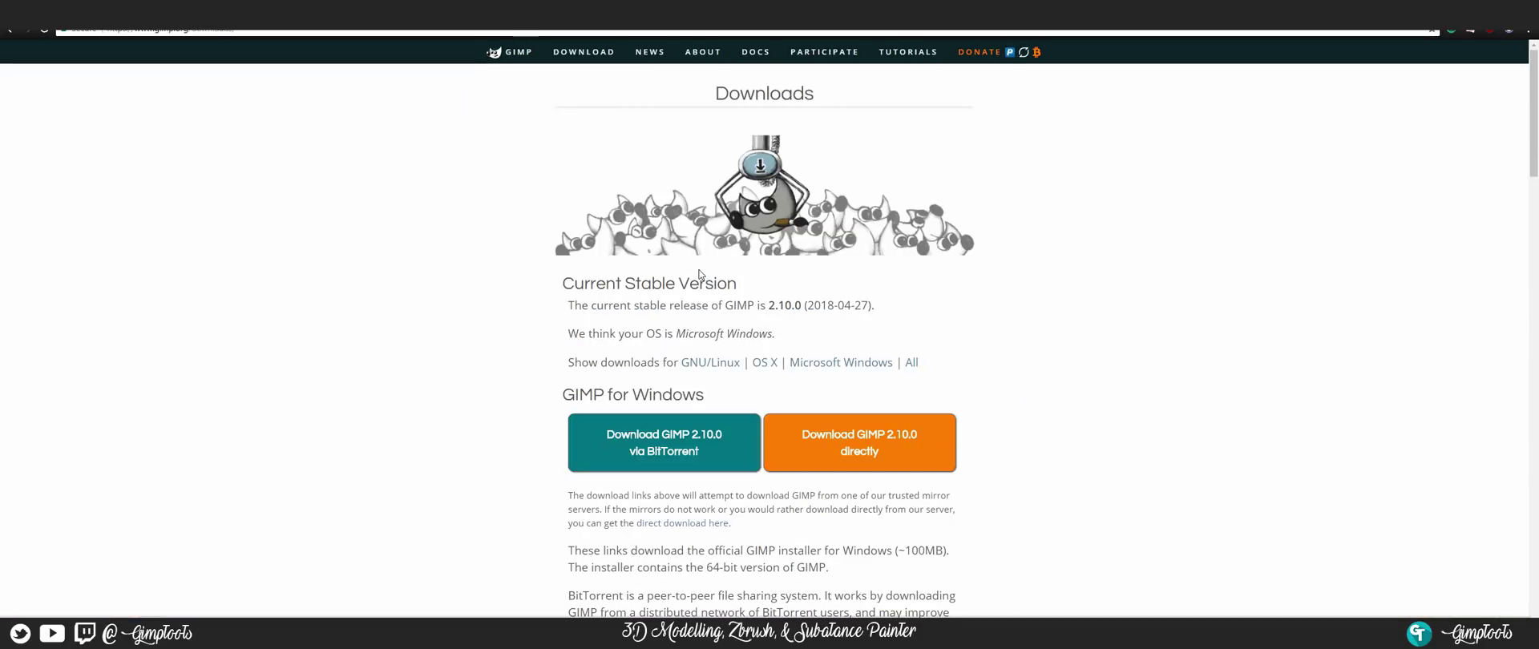
scroll(699, 275, down, 2)
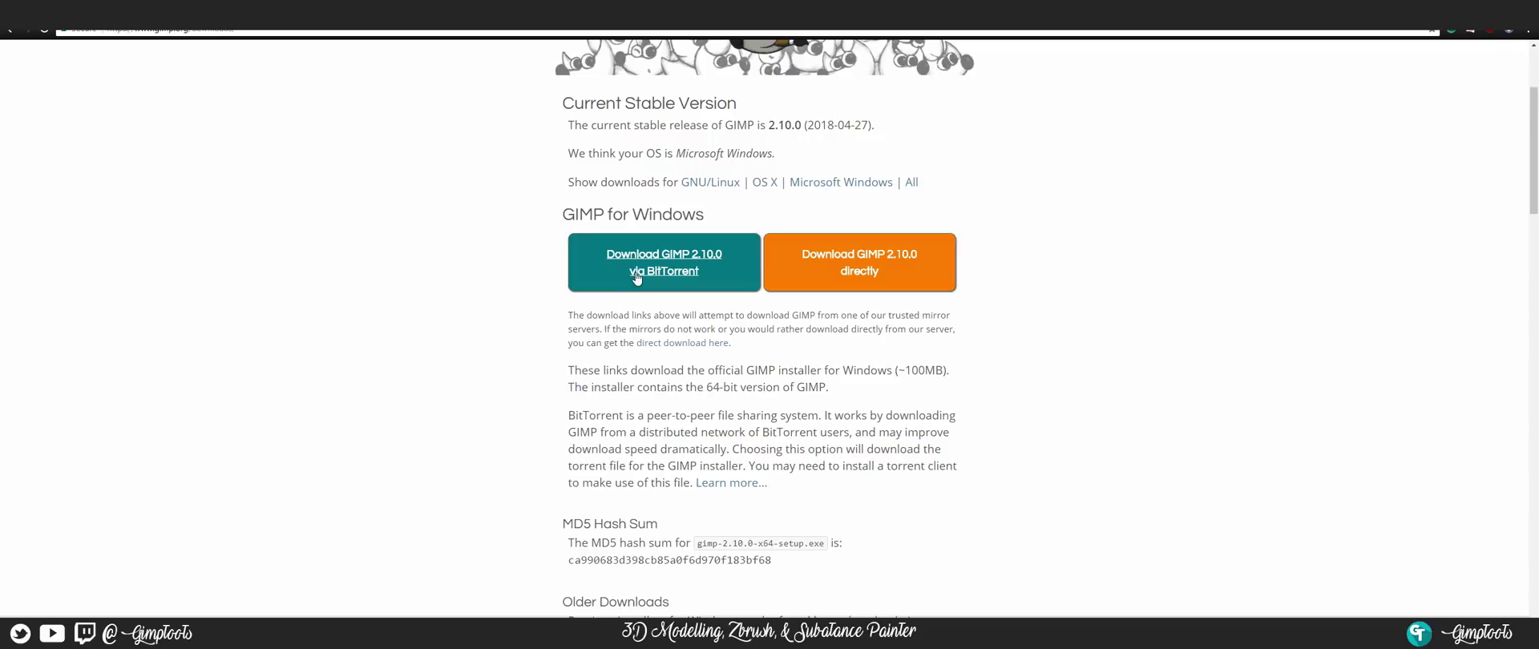
Step: Download and run the GIMP 2.10.0 installer, keeping English as the setup language
click(848, 254)
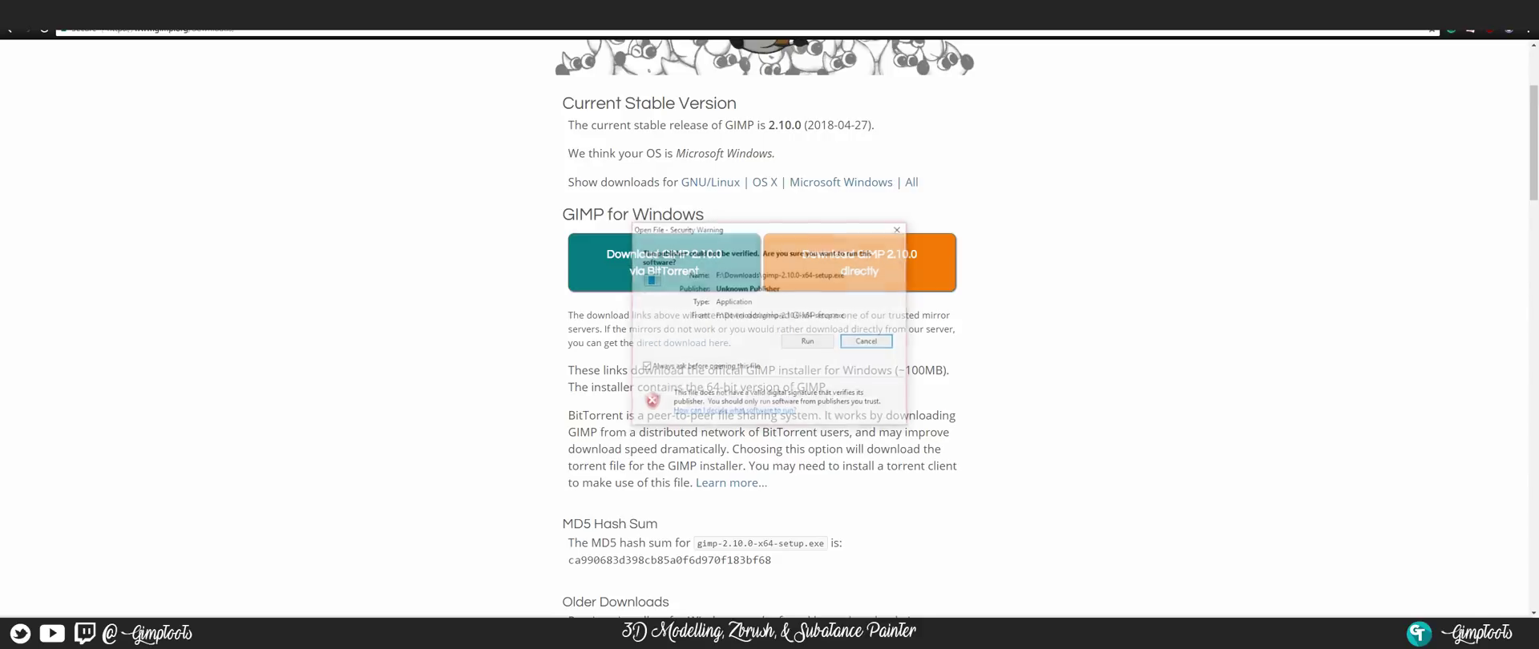
click(800, 345)
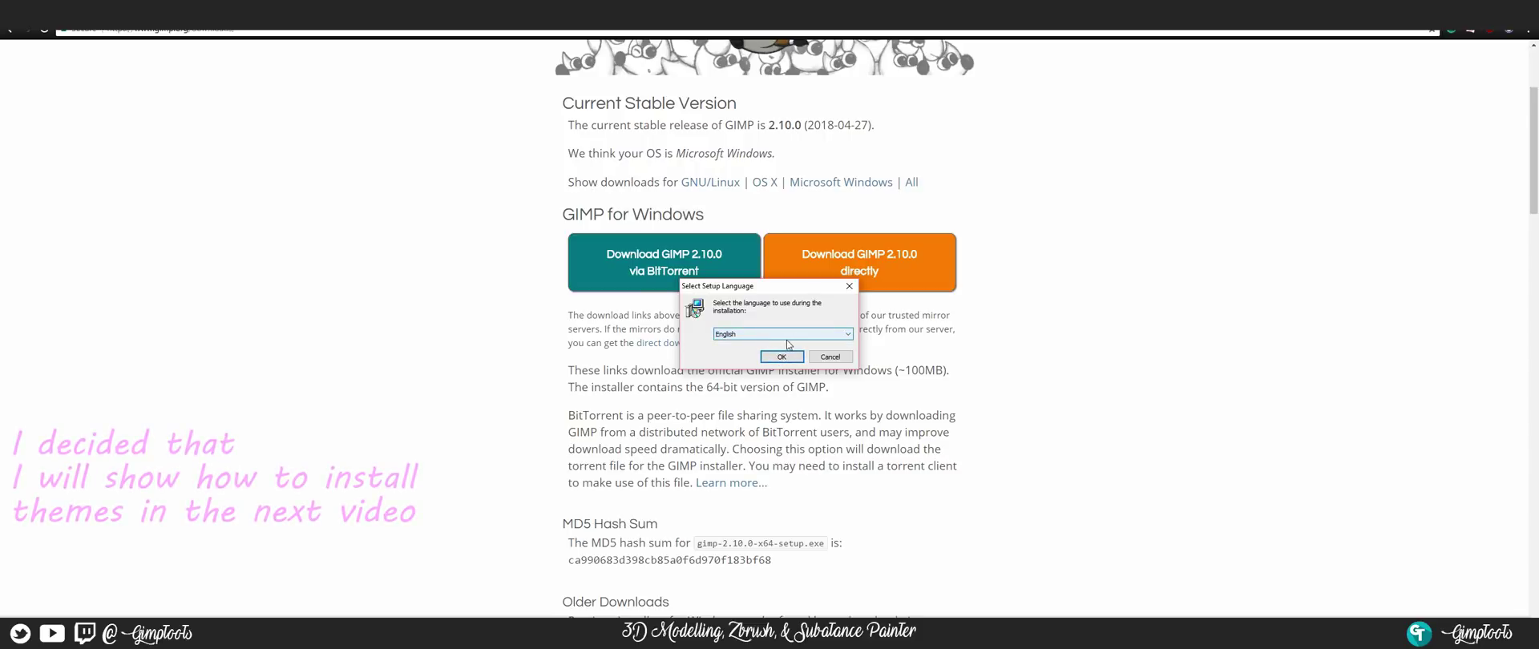
click(780, 335)
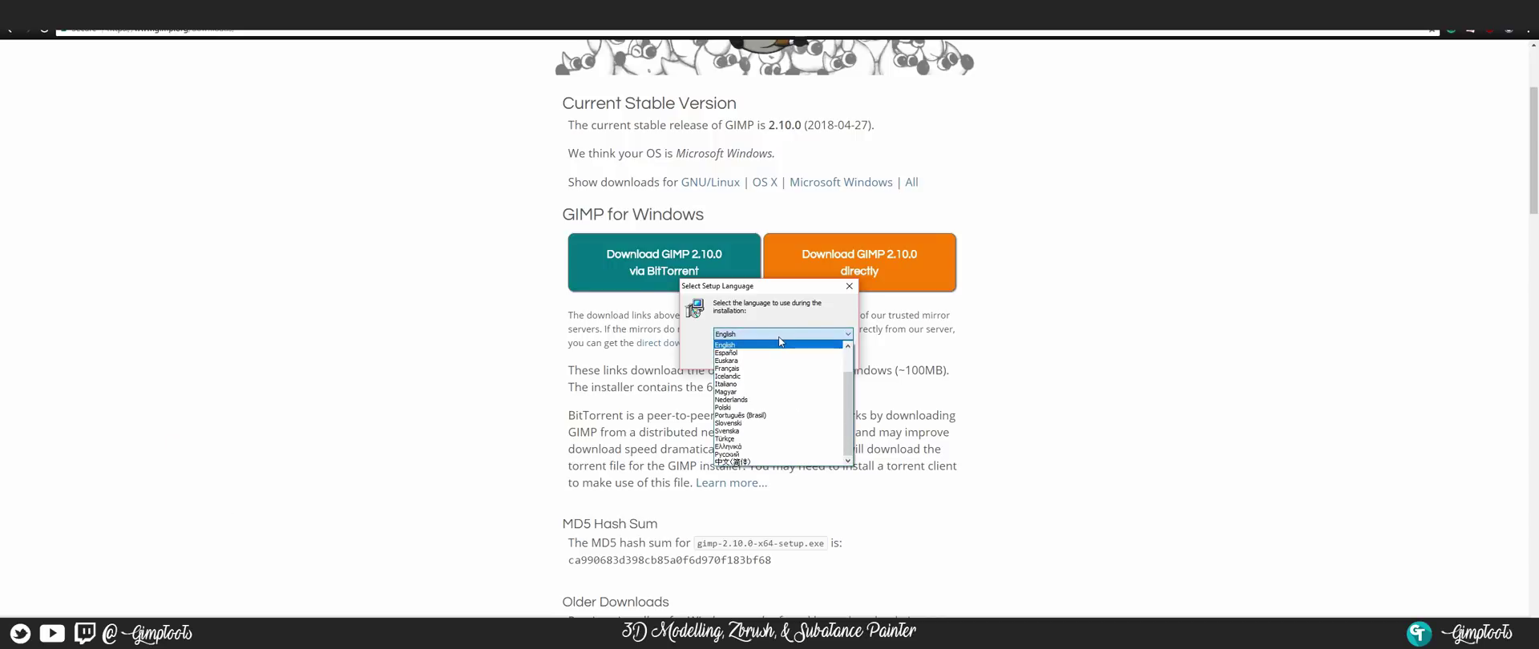
click(780, 344)
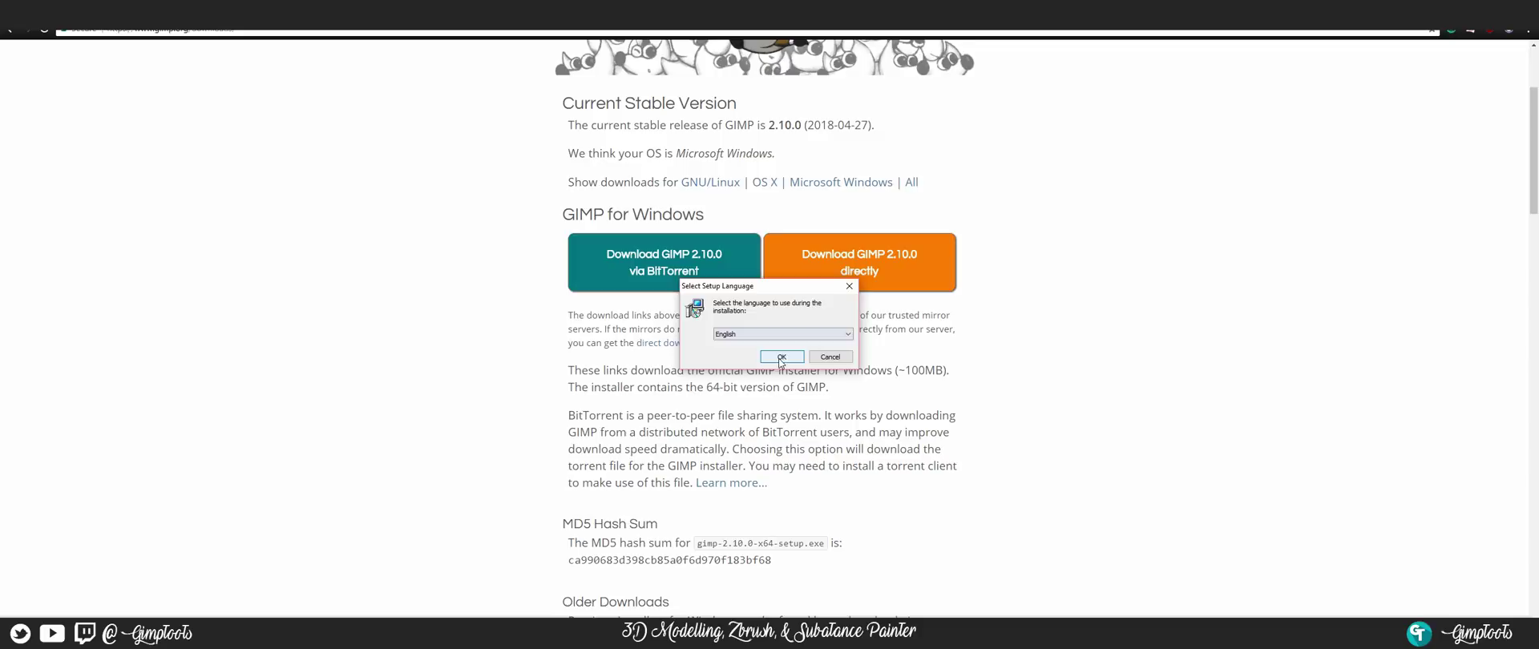
click(779, 358)
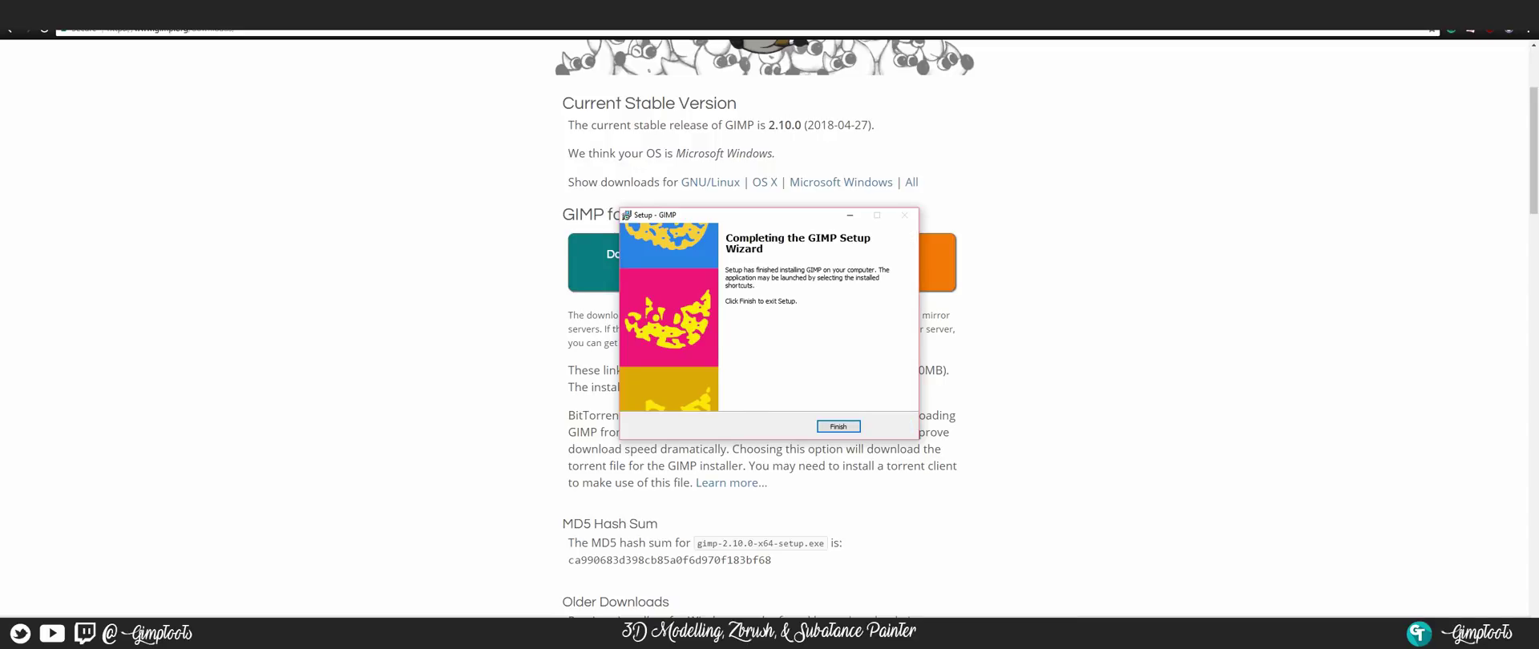
key(alt+Tab)
Step: Launch GIMP 2 from the Windows Start search results
click(1204, 452)
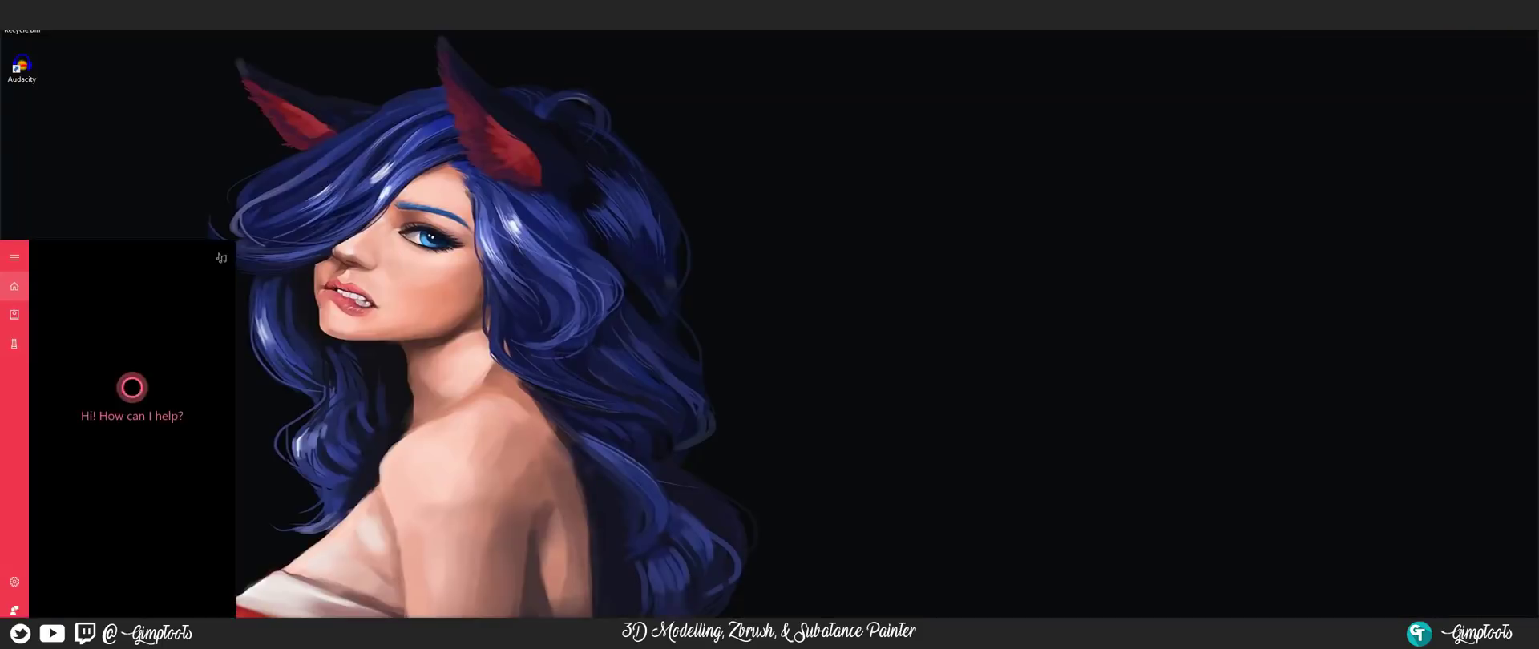
right_click(106, 315)
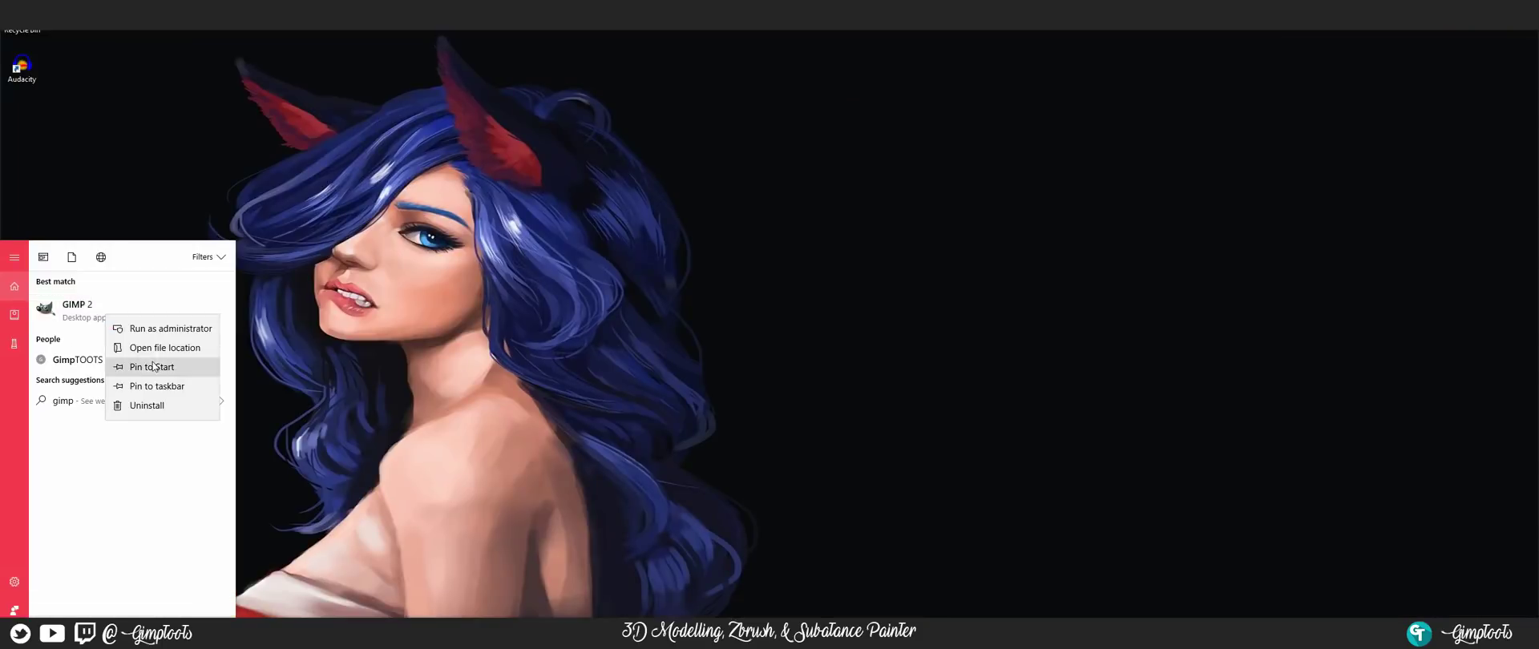
click(165, 329)
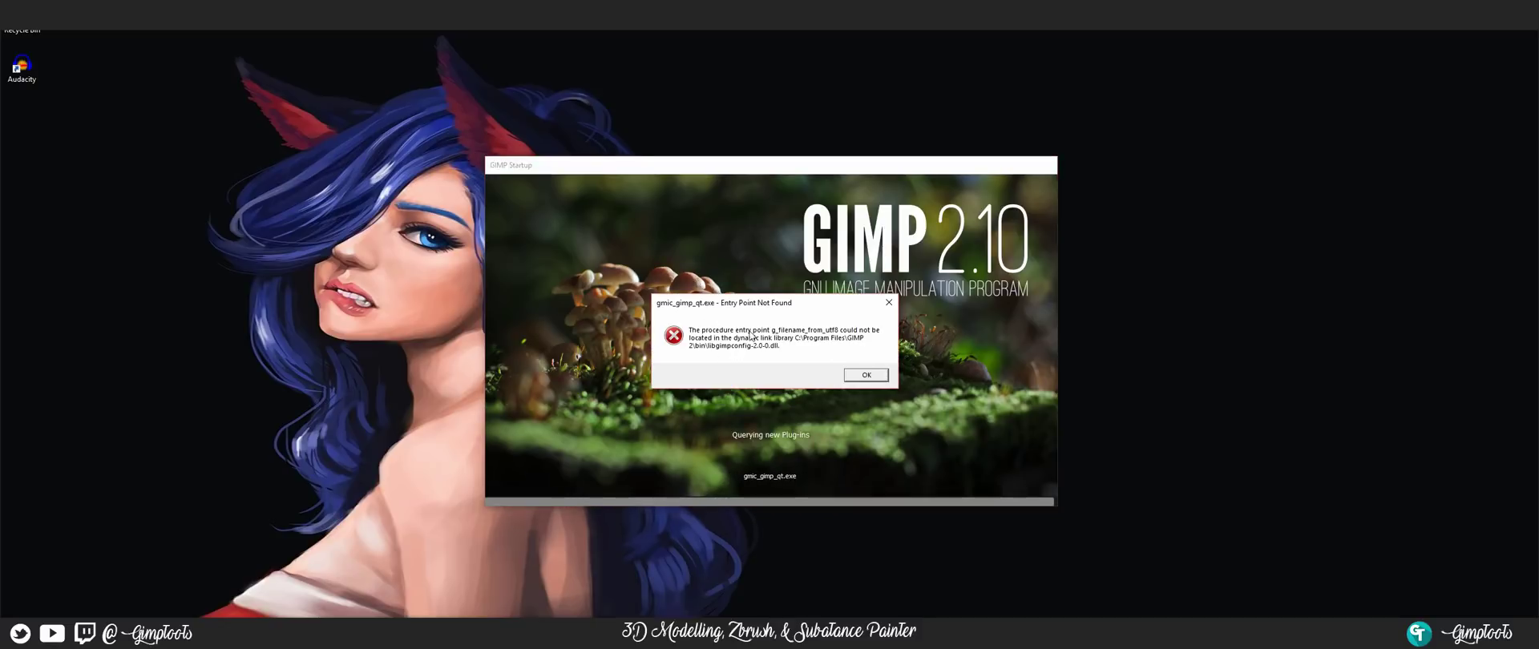
Step: Dismiss the startup error, then browse the File and Colors menus
click(864, 375)
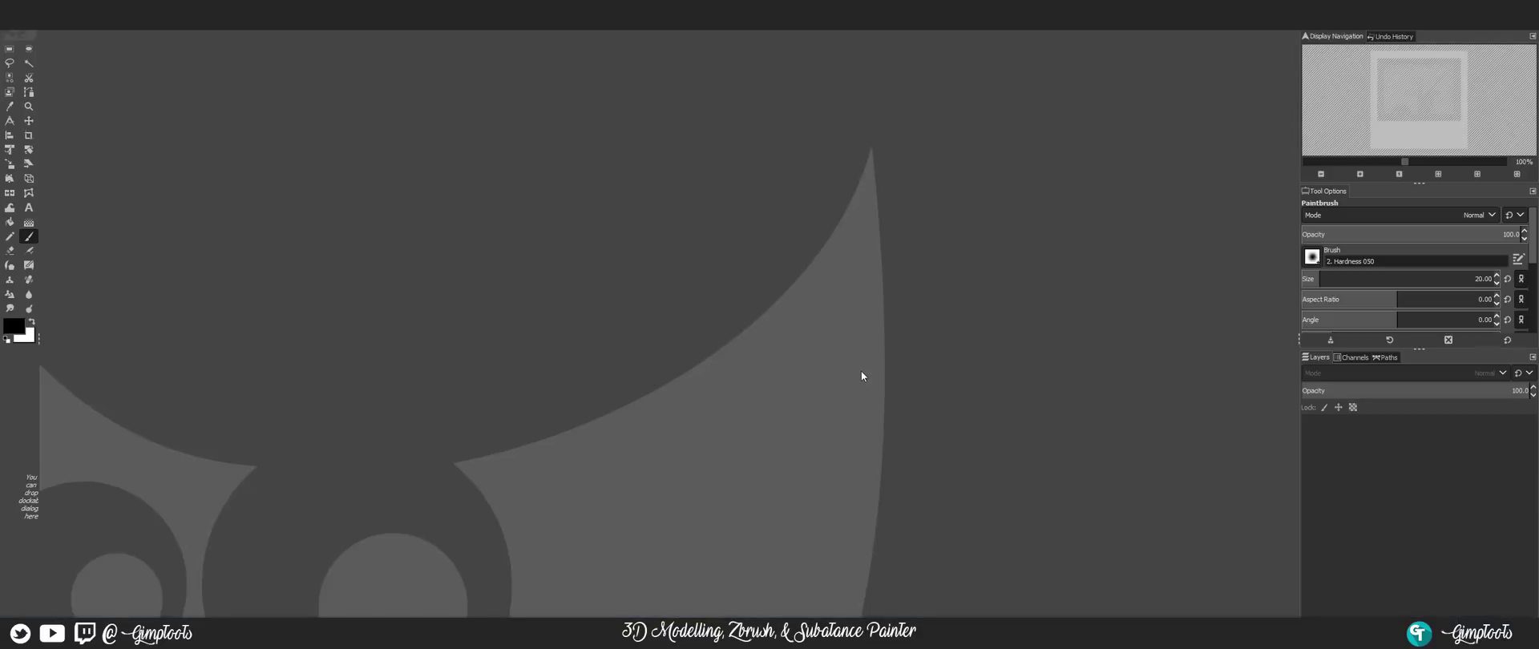
key(alt+f)
key(Escape)
key(alt+c)
key(Escape)
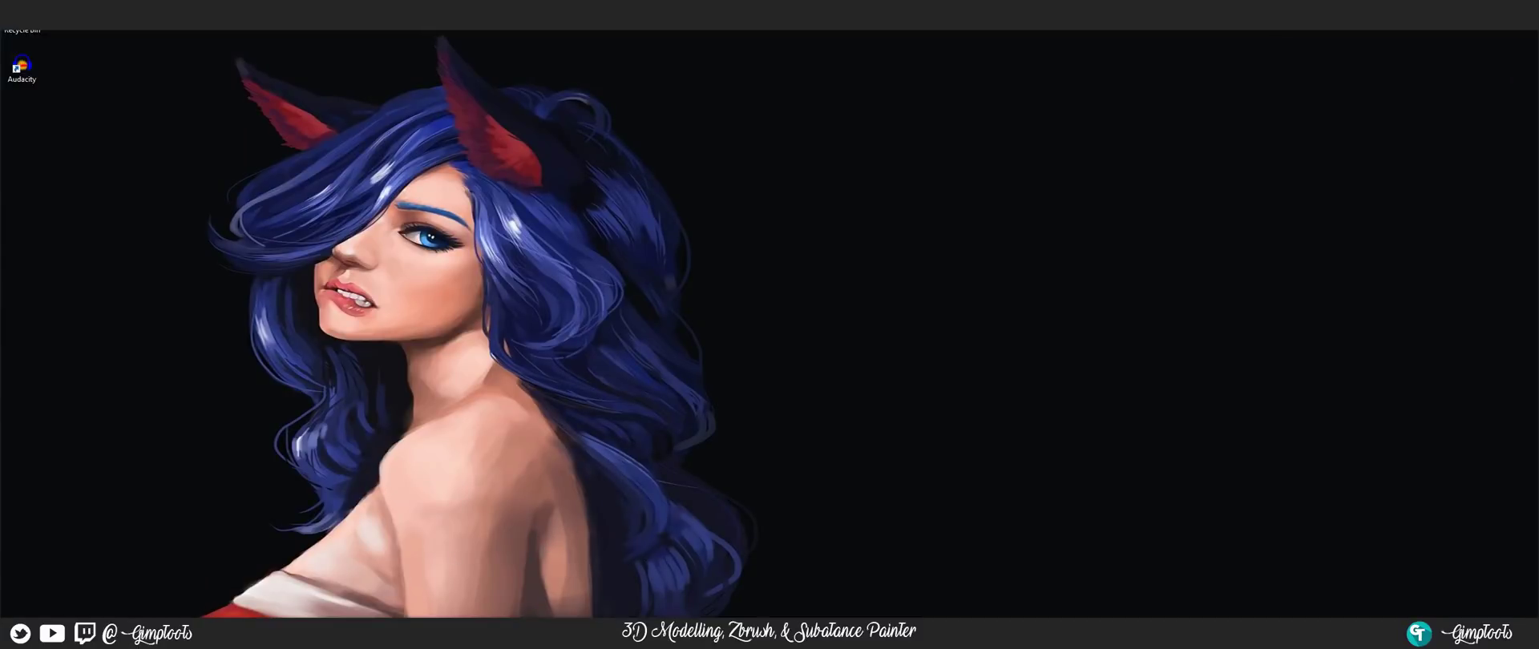
Step: Search 'gimp' in Start and pin GIMP 2 to the taskbar
key(super+s)
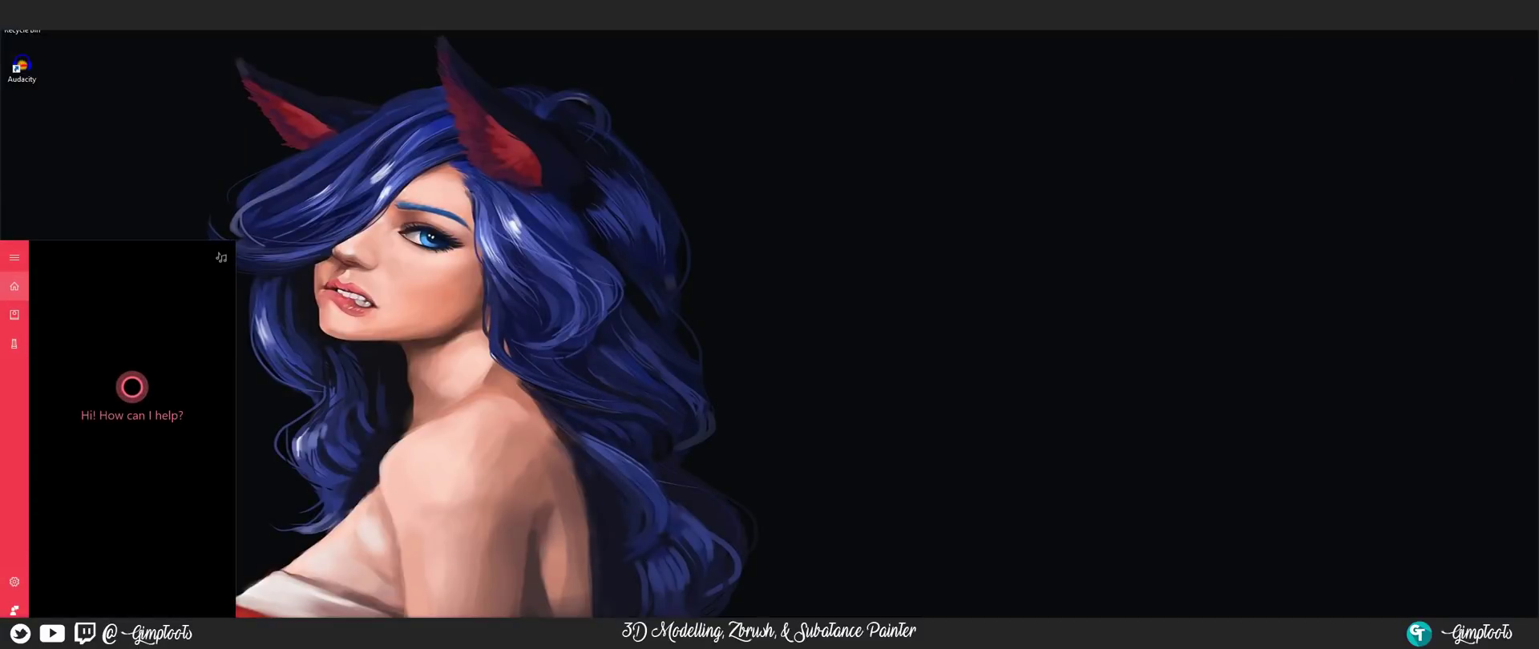
text(gimp)
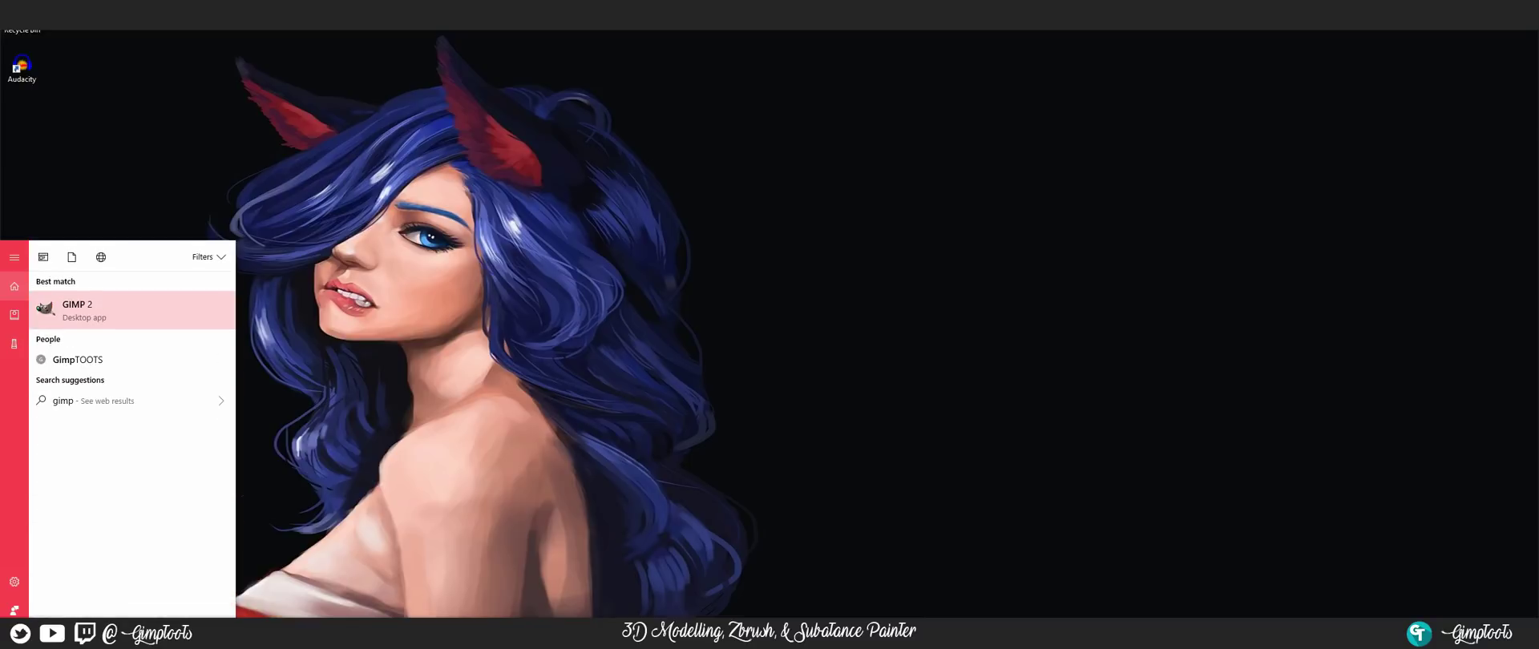
right_click(107, 318)
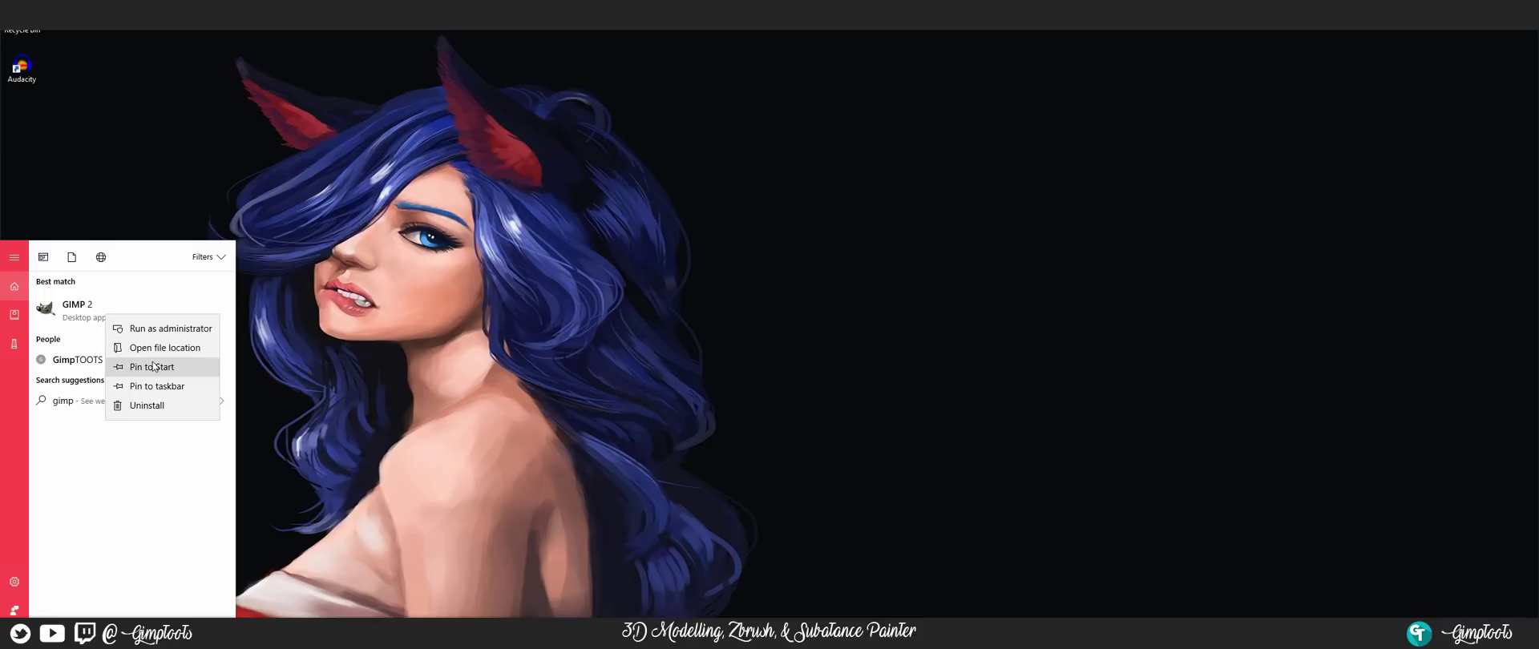
click(154, 387)
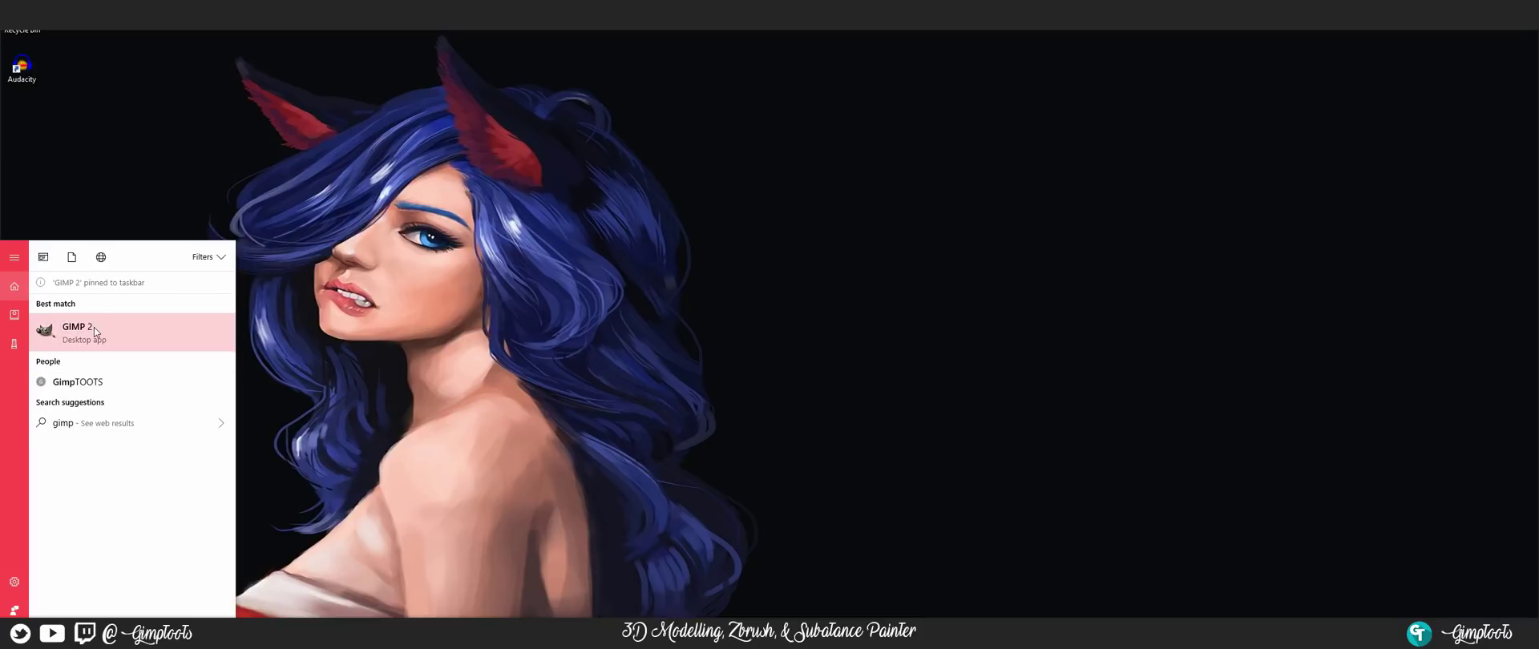
click(651, 614)
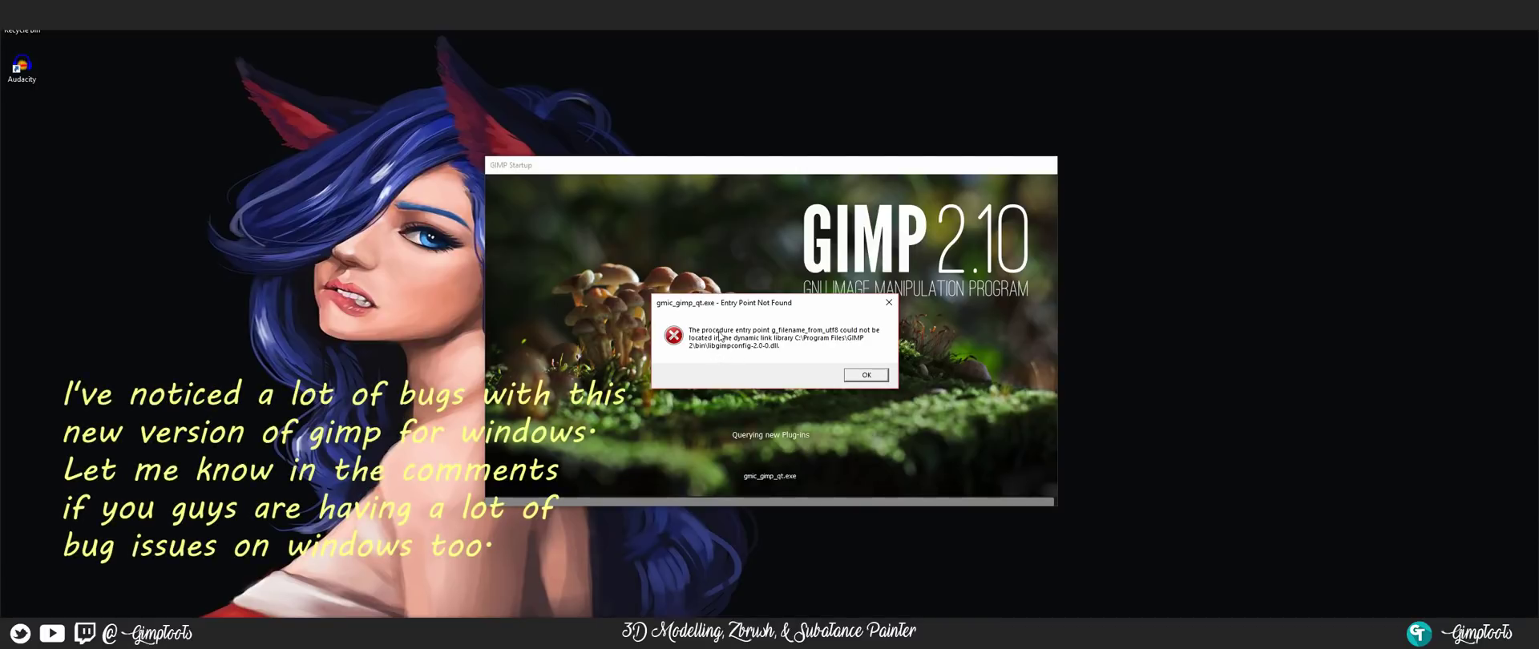
Step: Dismiss the g_filename_from_utf8, g_dir_open, g_file_open_tmp and g_file_test entry-point errors
click(857, 374)
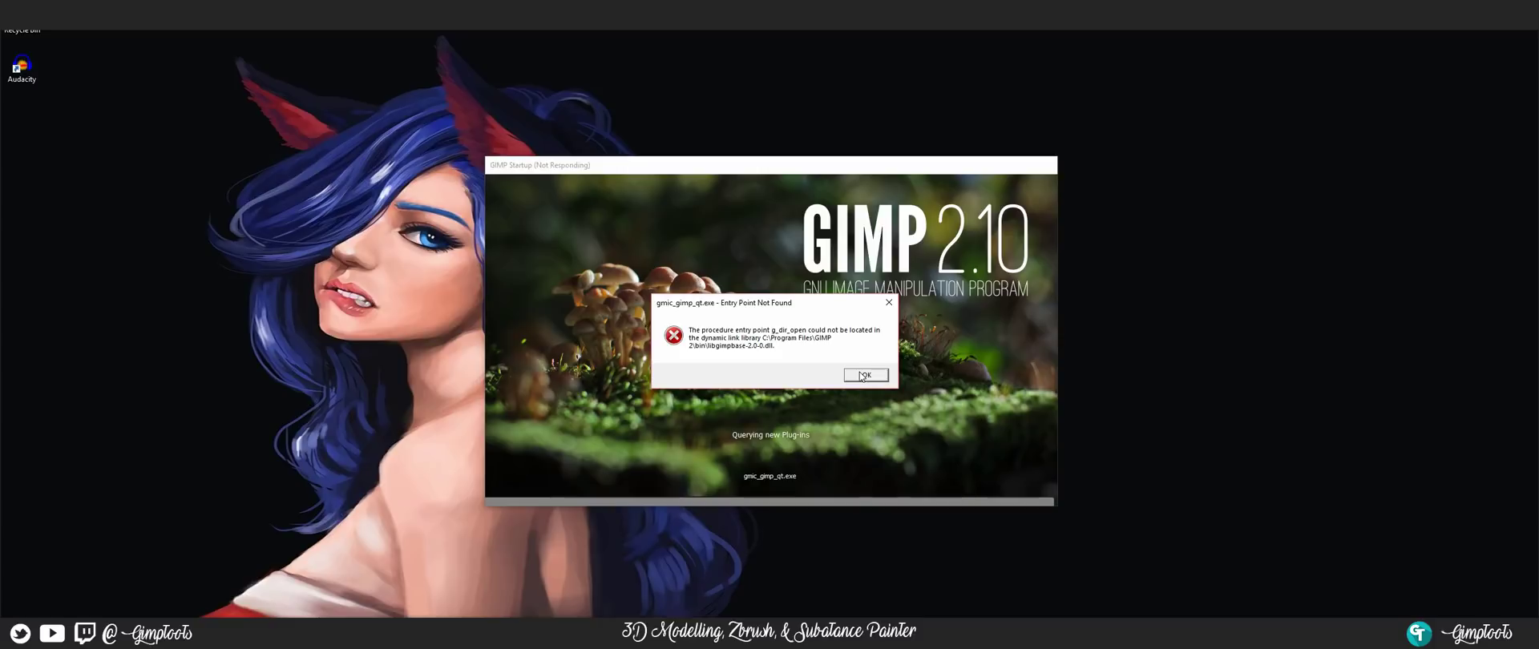
click(862, 376)
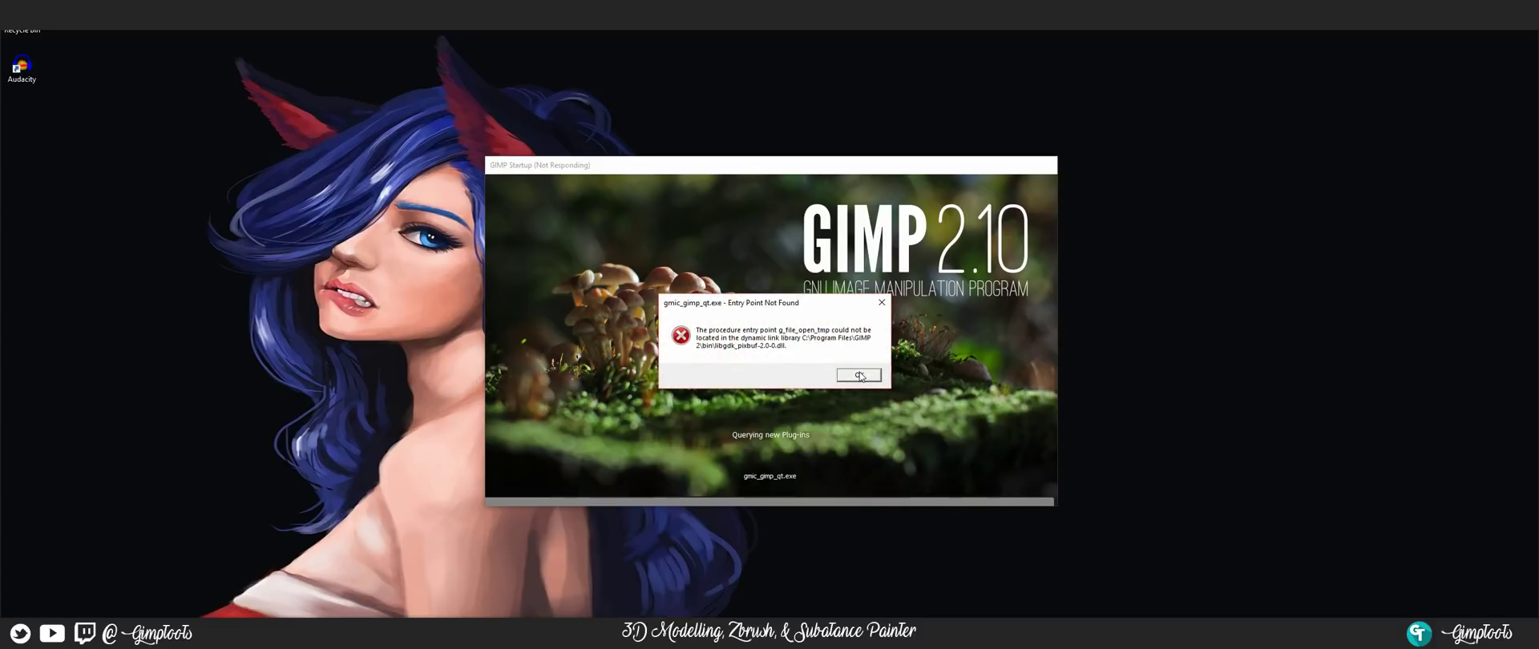
click(860, 376)
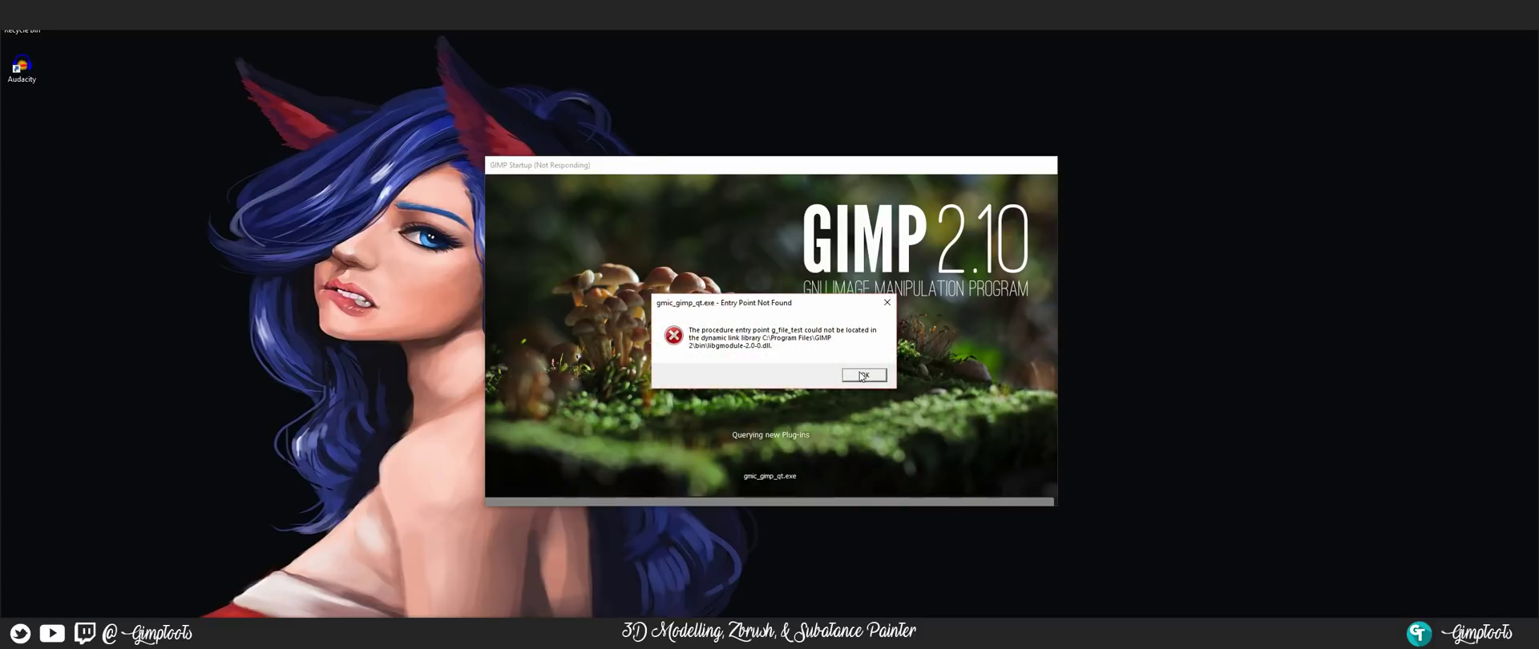
click(861, 376)
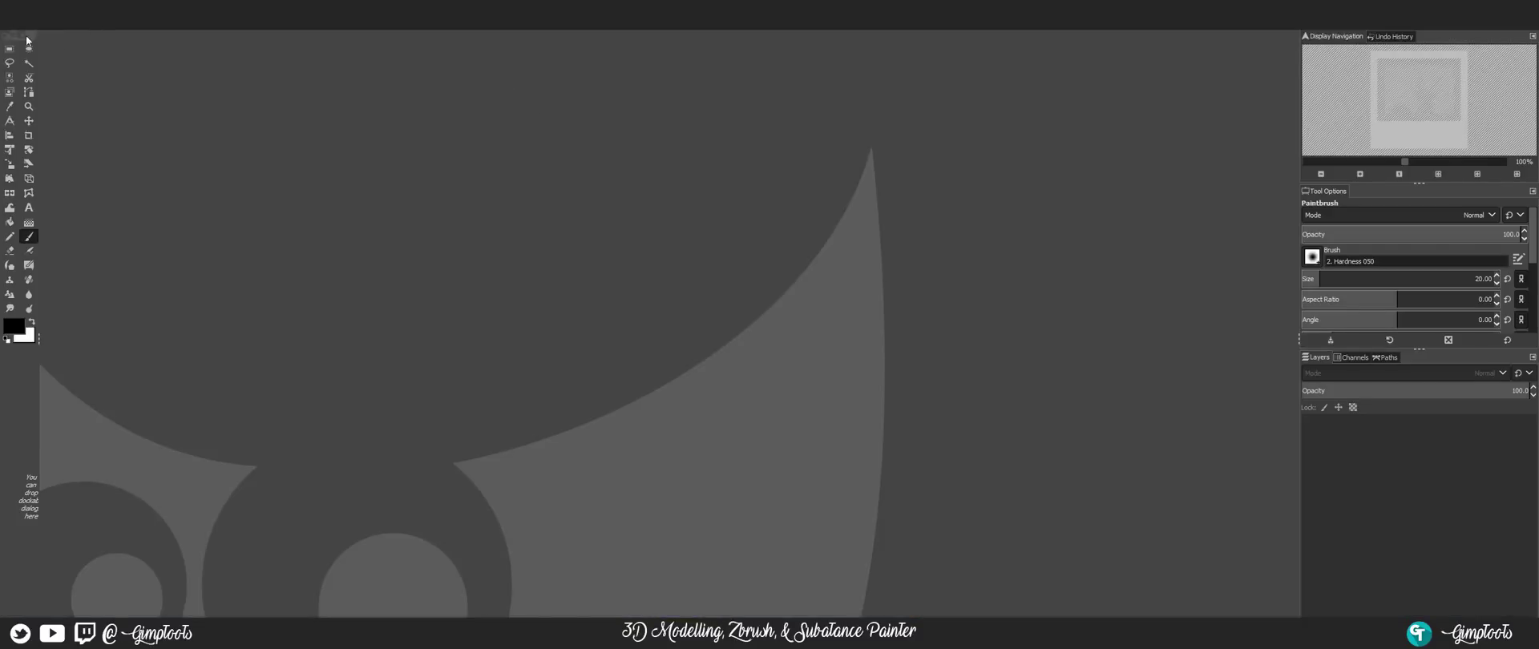
Step: Confirm version 2.10.0 in the About GIMP dialog, then open the Windows menu
click(13, 31)
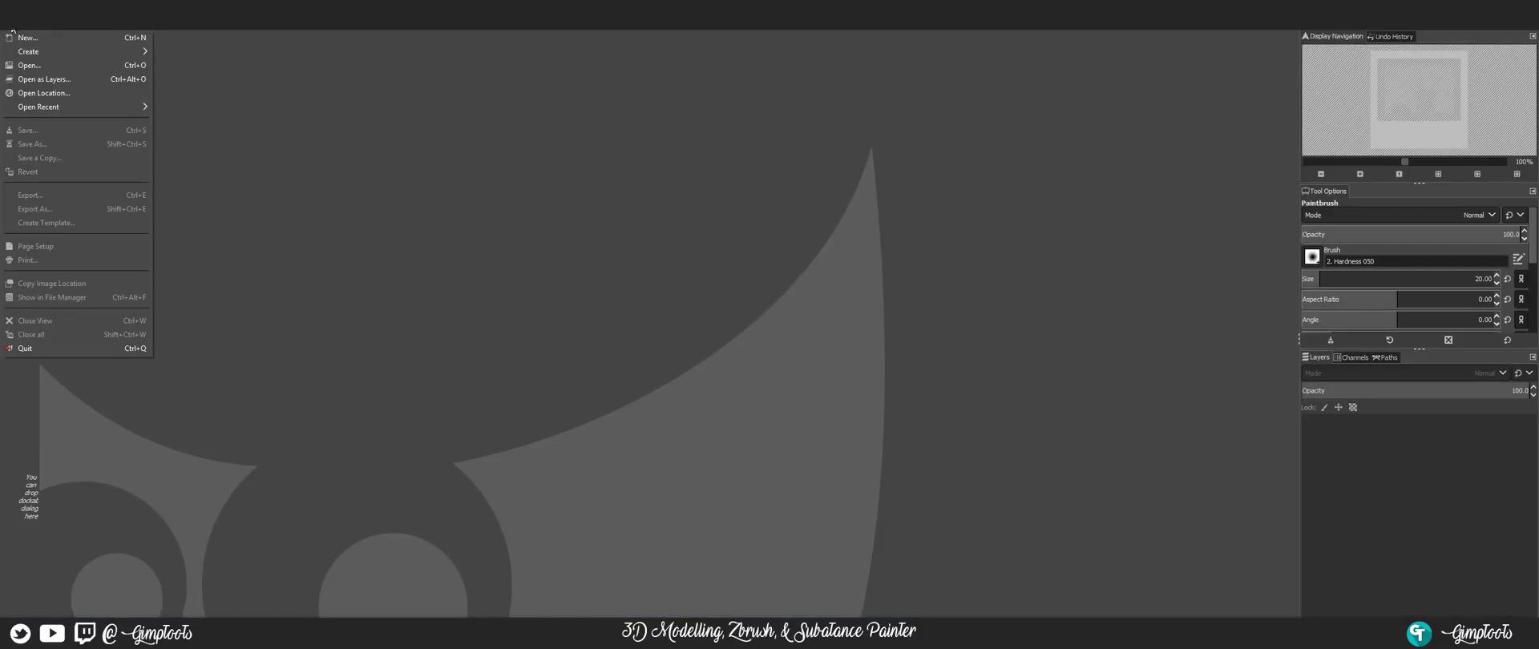
click(626, 251)
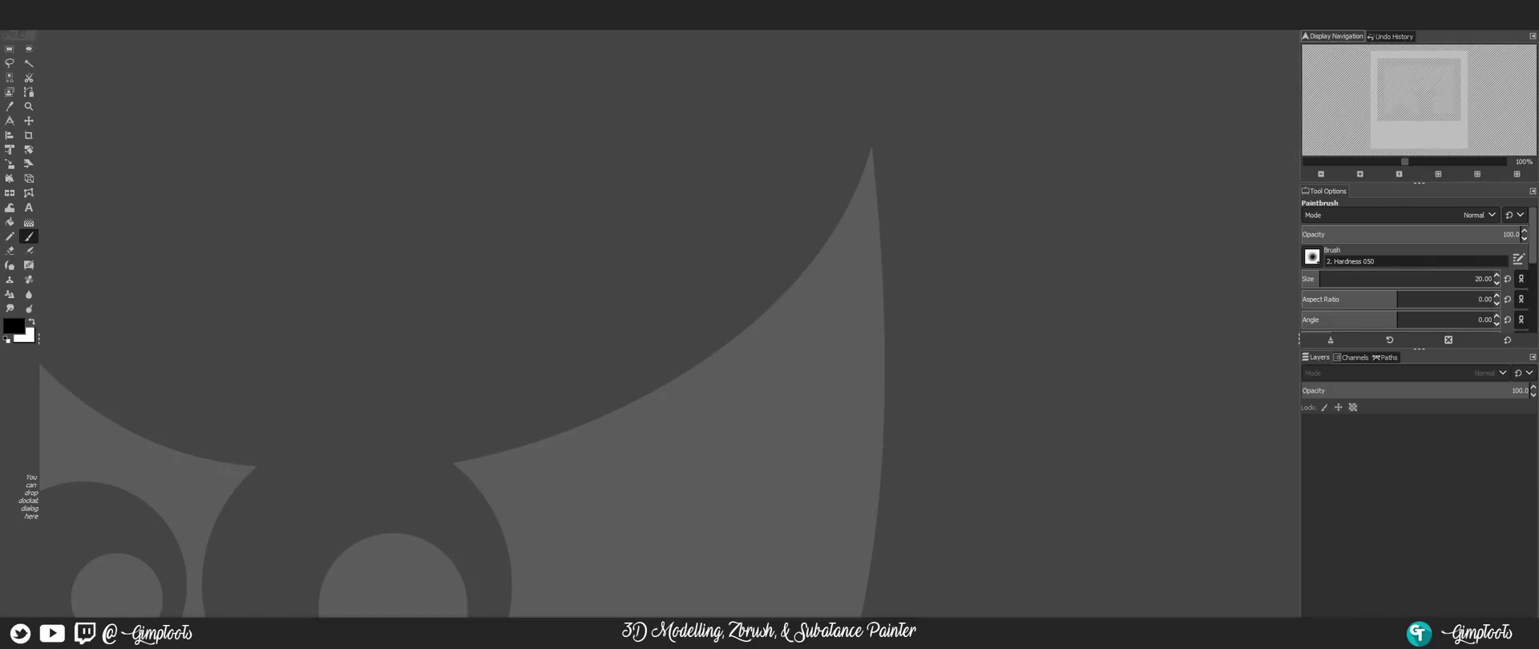
right_click(193, 37)
click(313, 241)
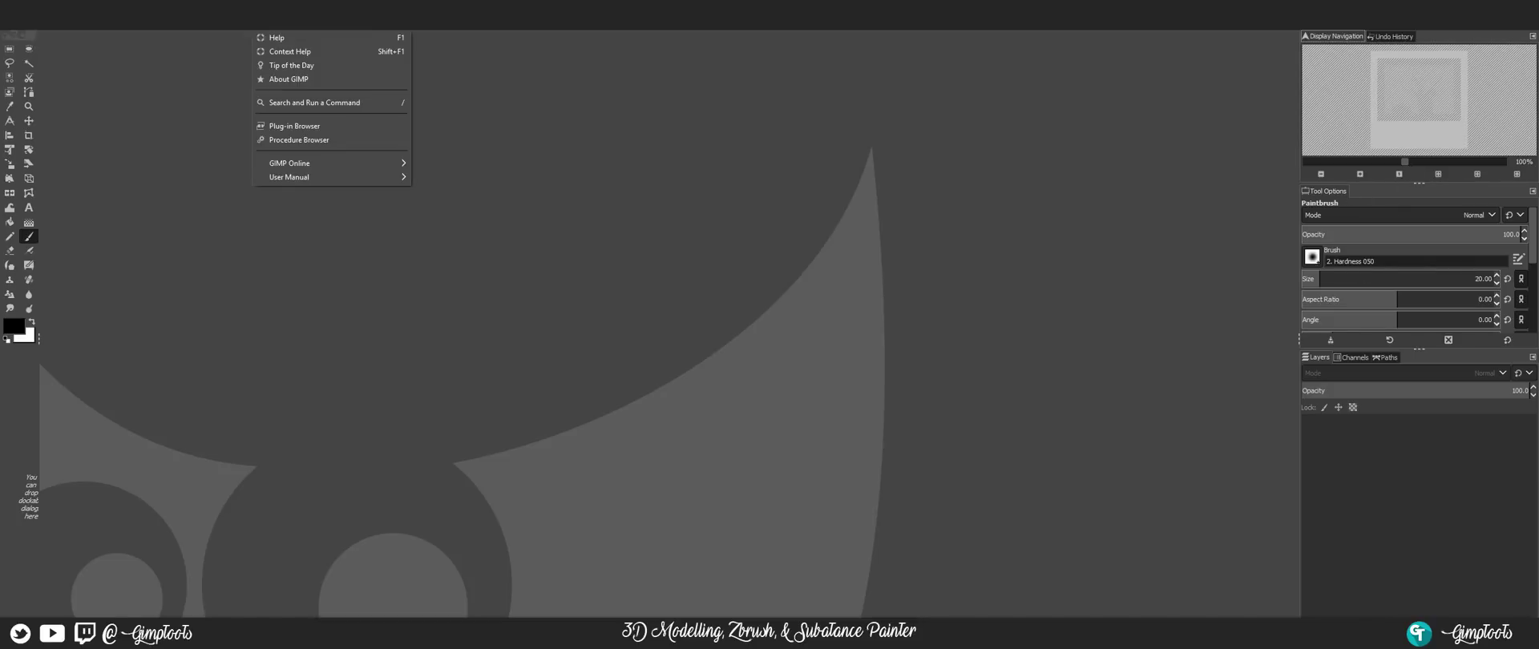
click(273, 78)
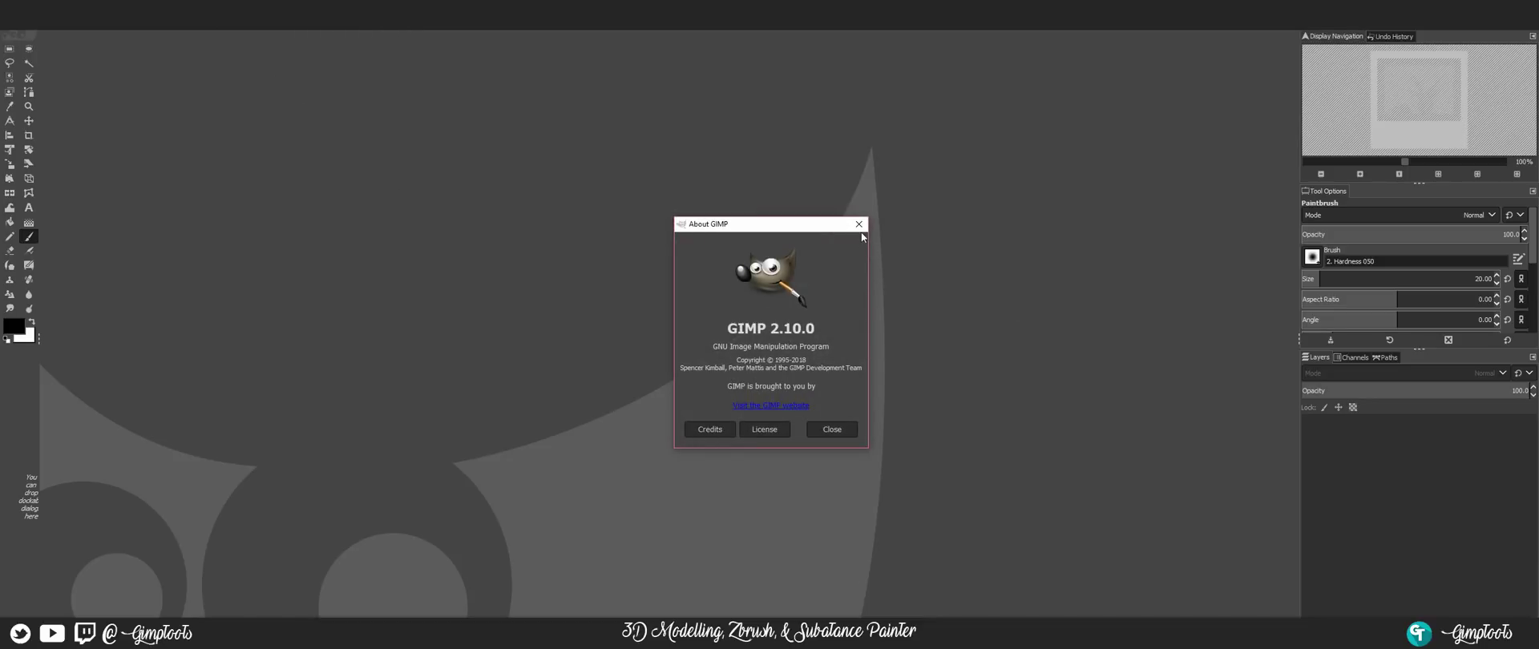
click(860, 226)
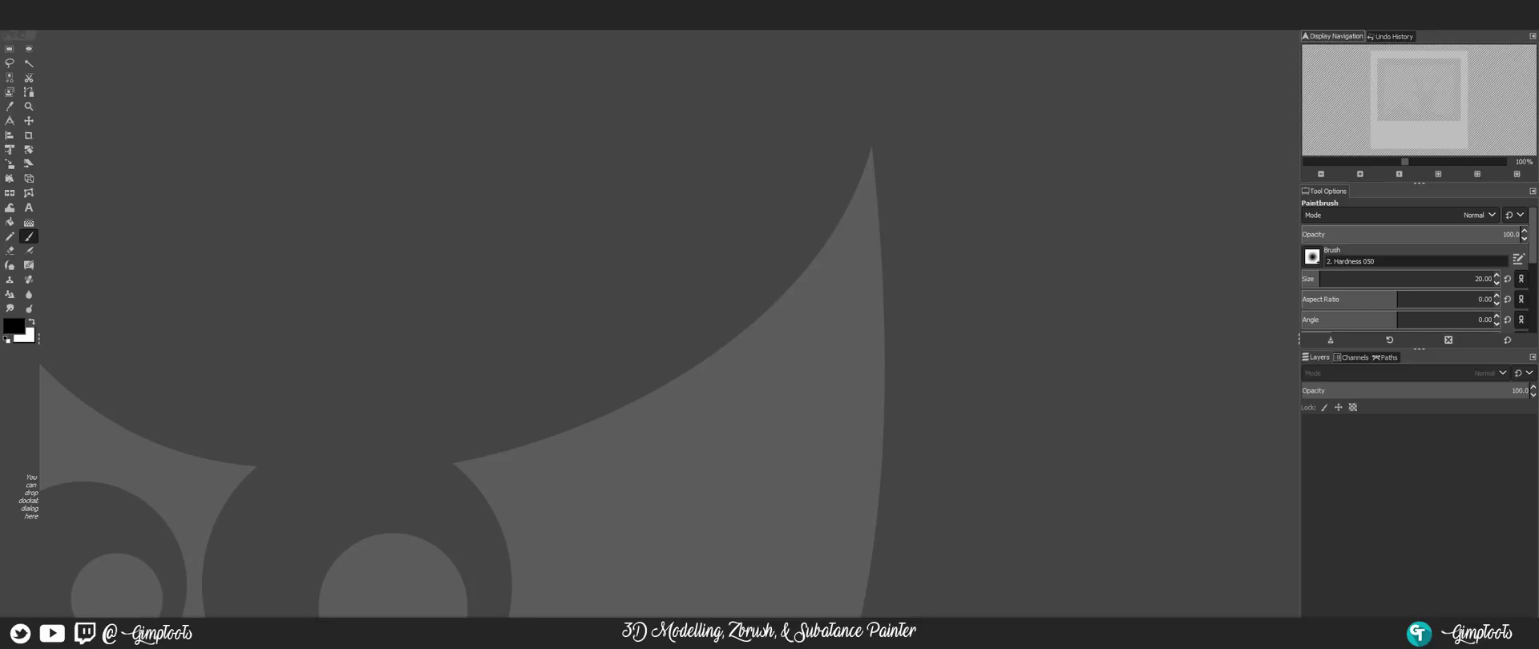
key(alt+w)
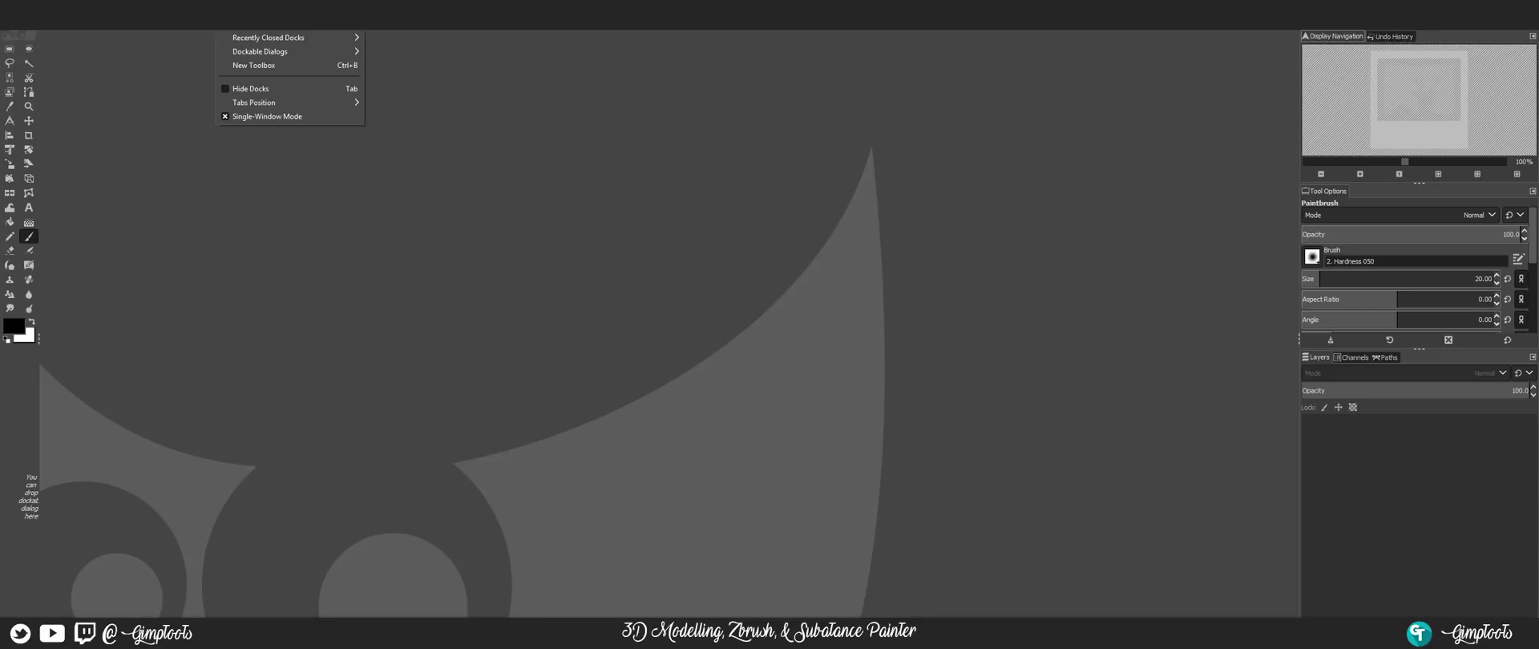
Step: Turn off Single-Window Mode, move the image window to top centre, then toggle the mode again
click(248, 115)
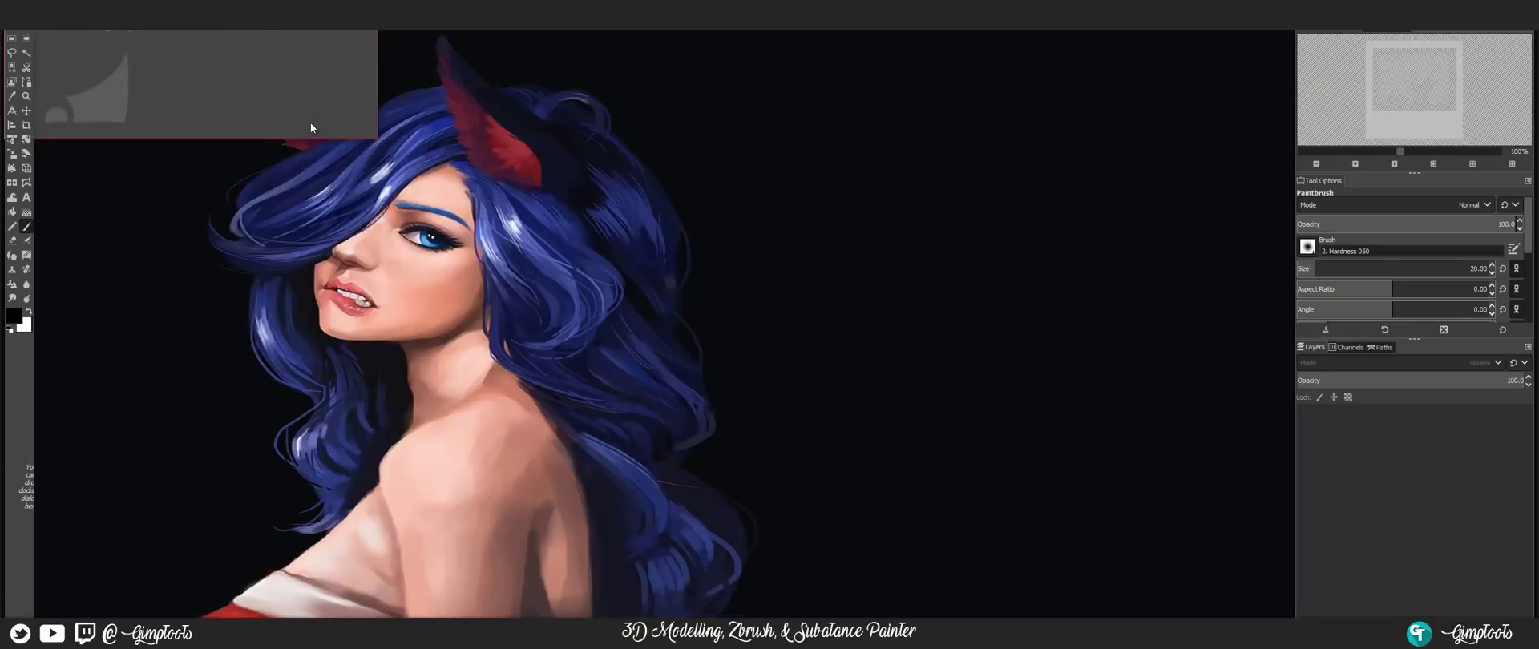
drag(235, 32, 766, 32)
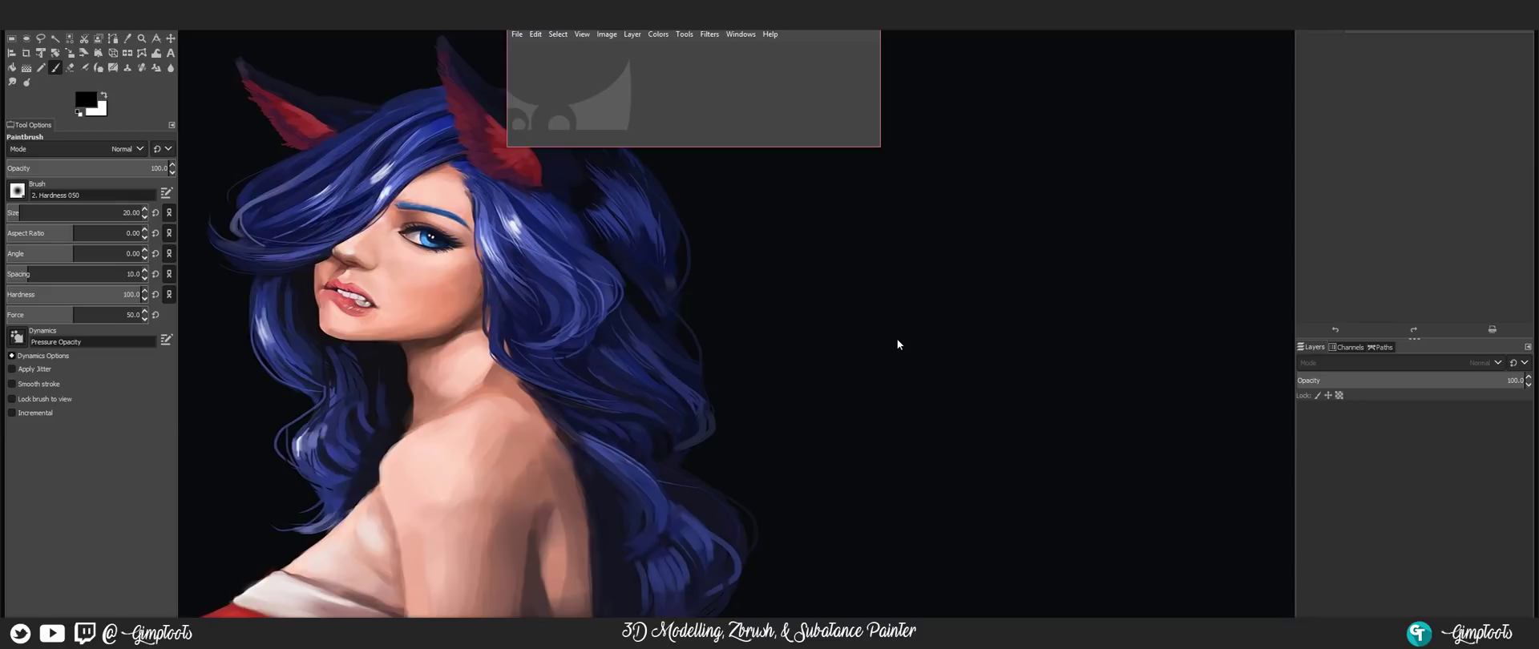
click(745, 35)
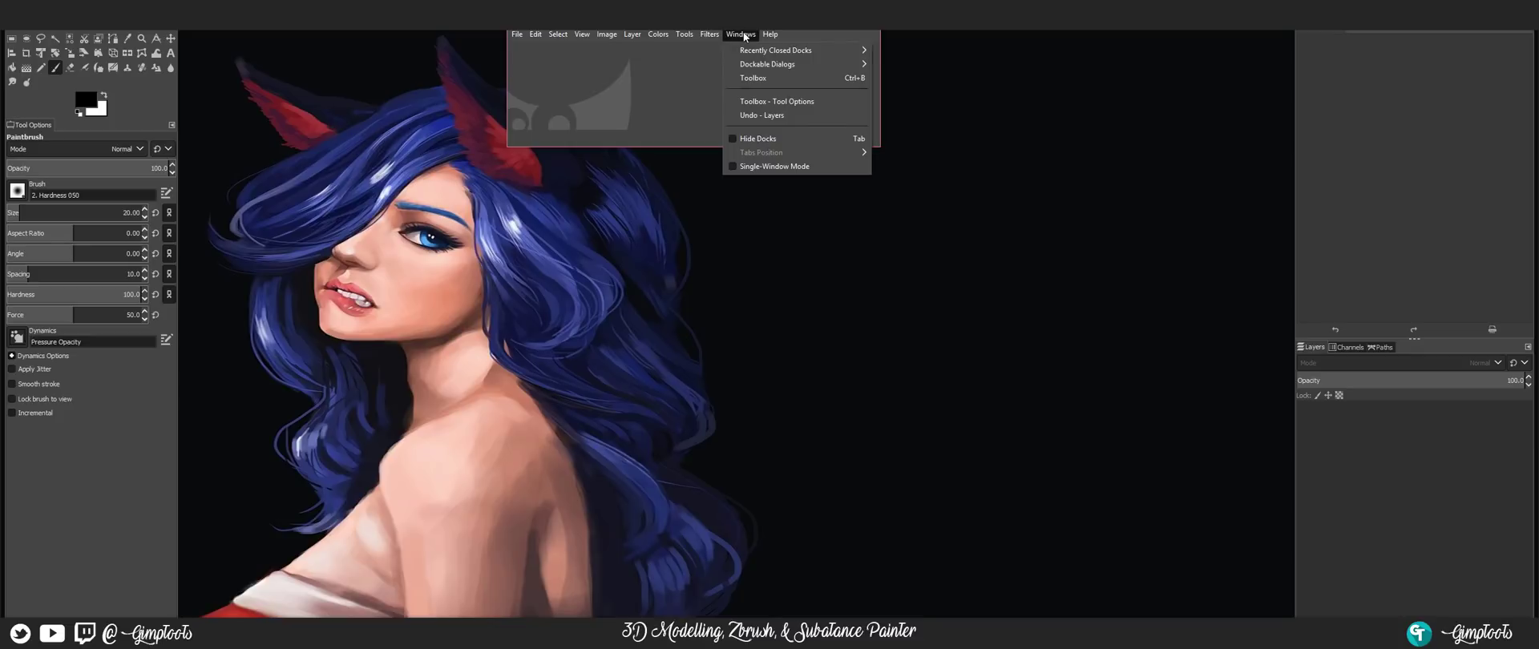
click(789, 167)
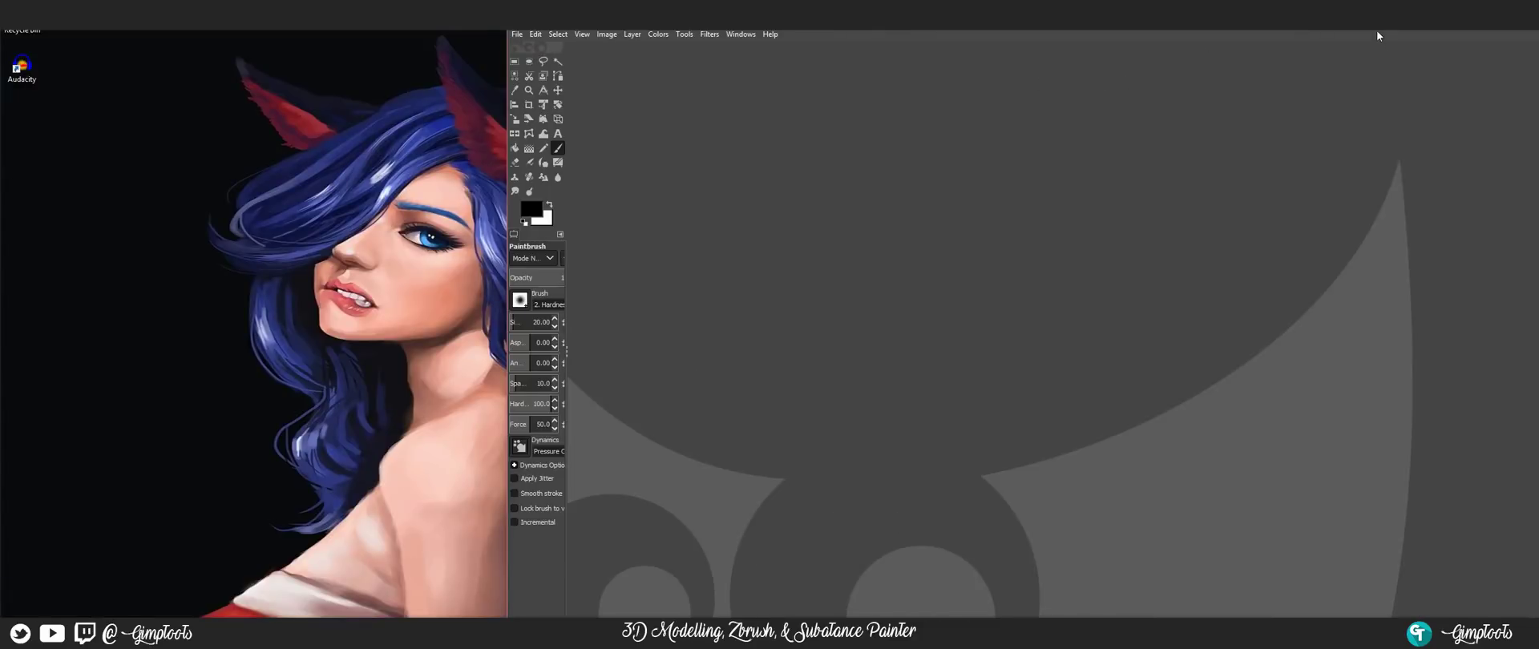
Step: Maximize GIMP, widen both side docks, and move Tool Options into the right dock
drag(1377, 35, 856, 41)
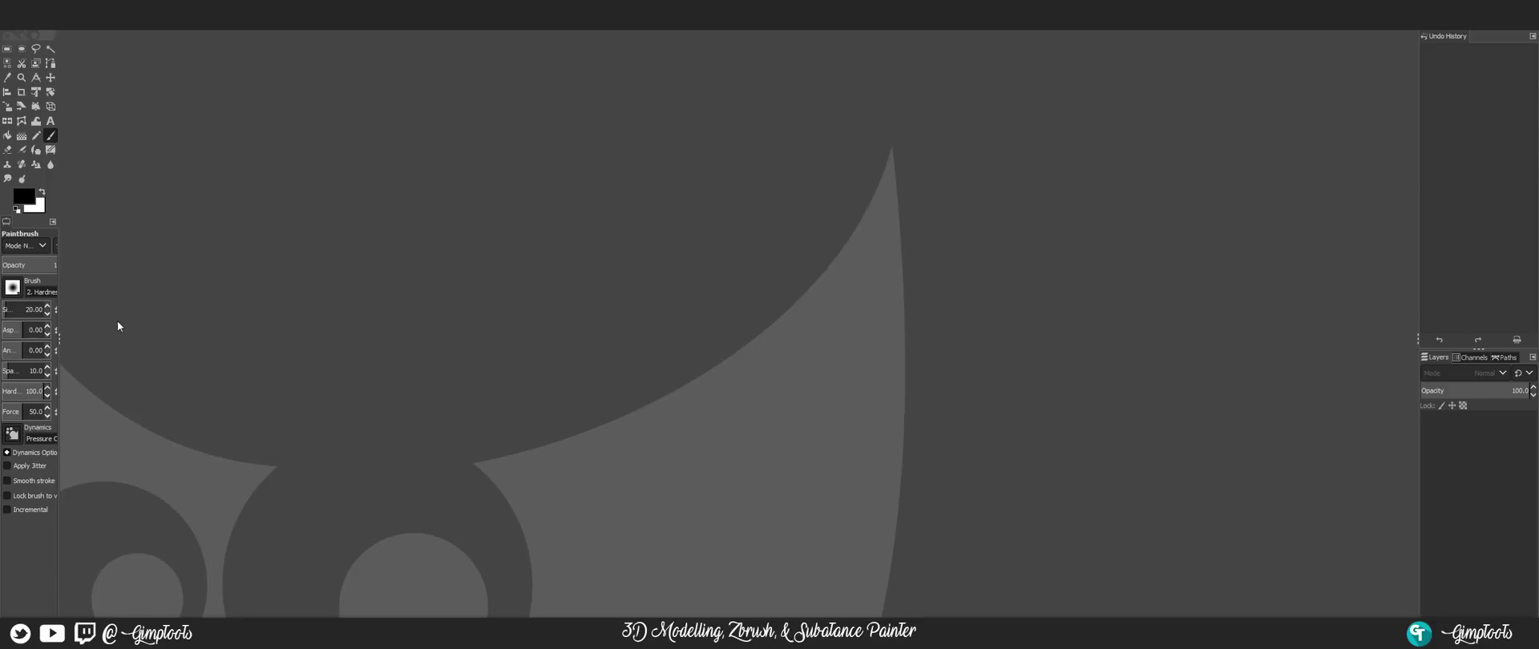
drag(58, 338, 154, 338)
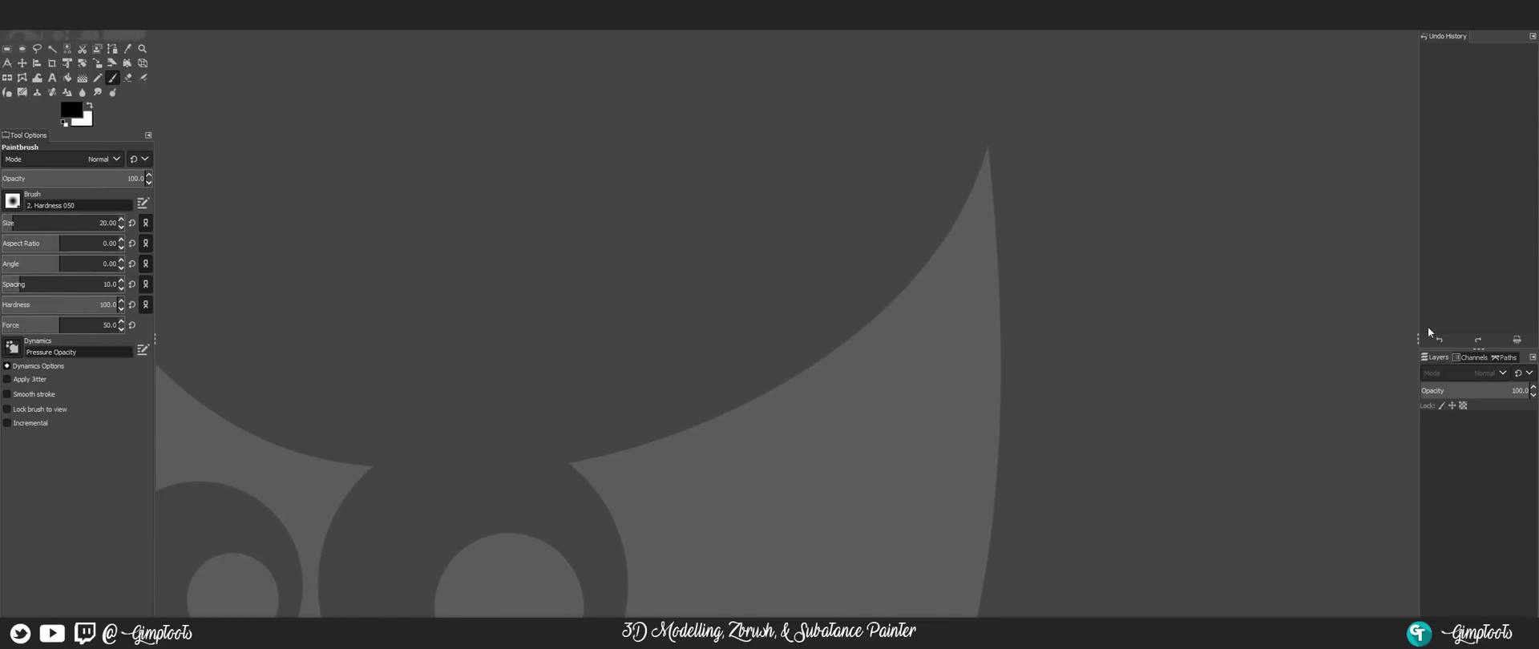
drag(1419, 340, 1351, 346)
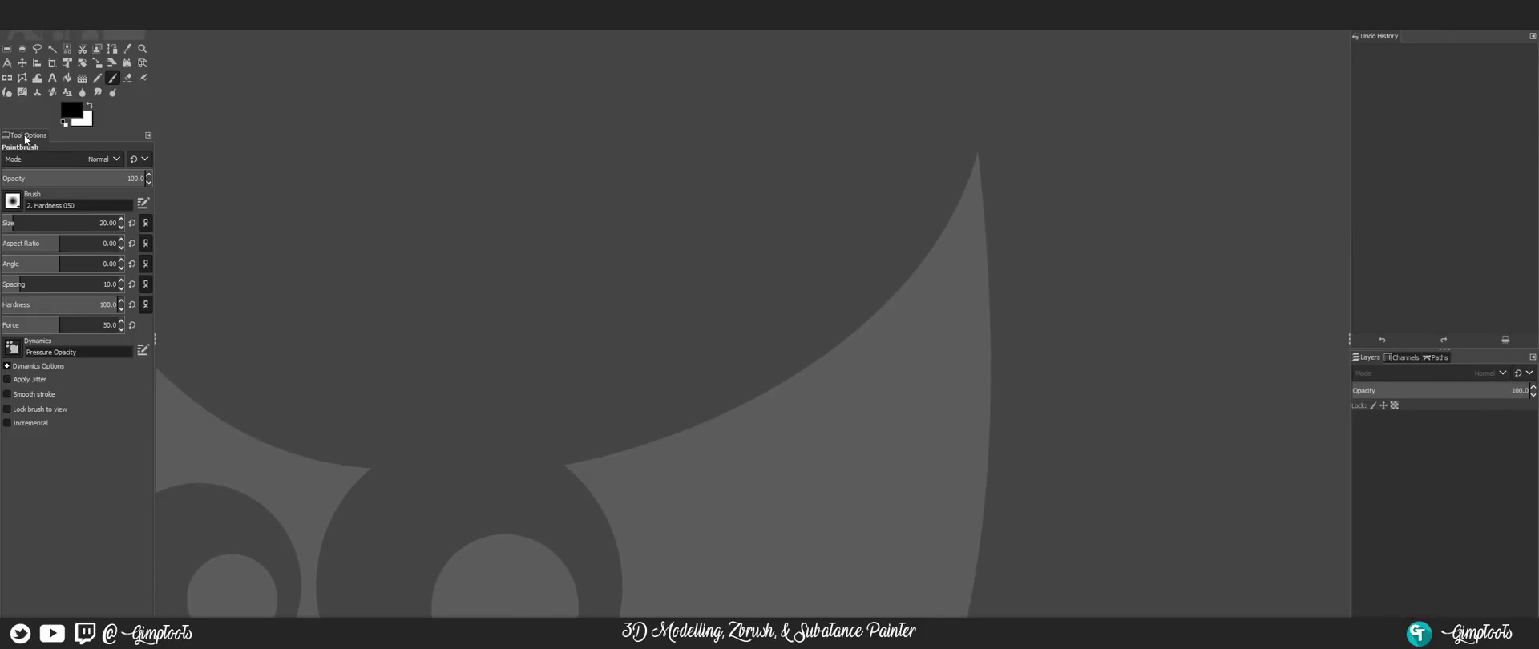
drag(24, 139, 1405, 36)
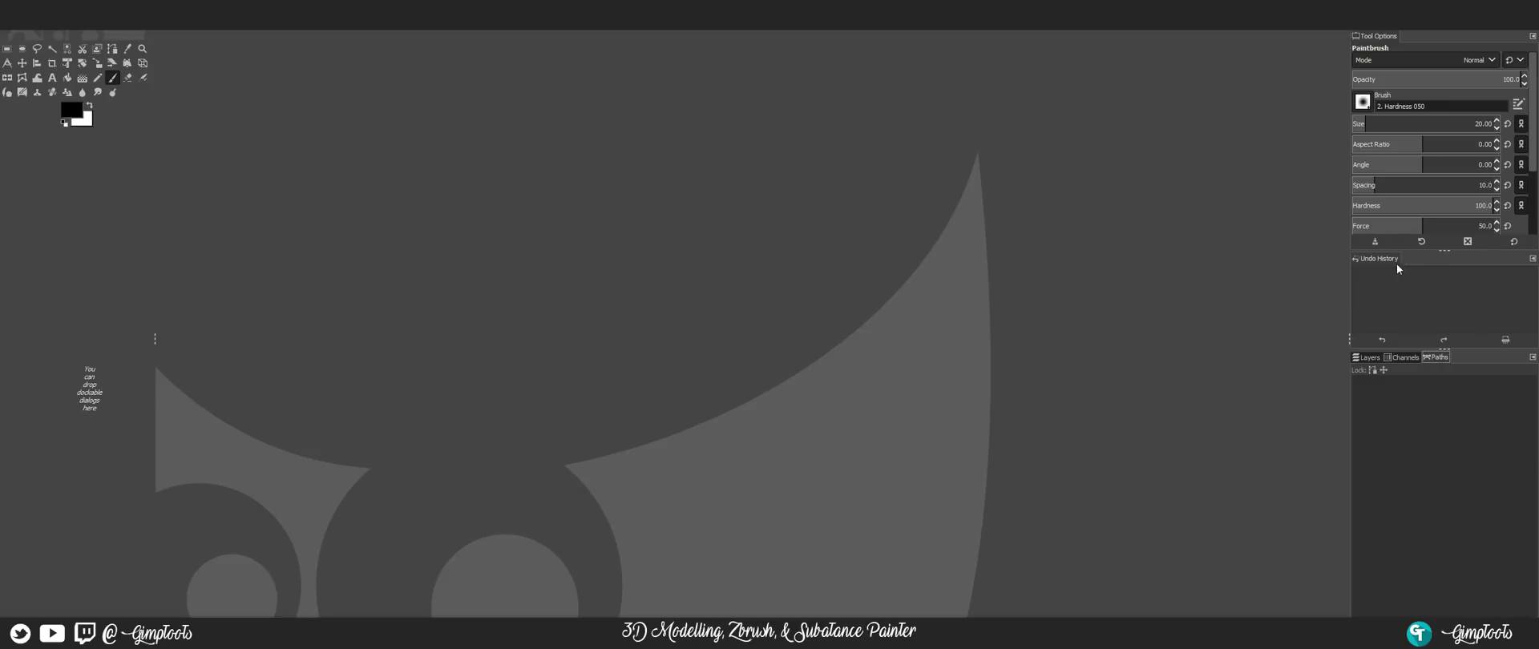
Step: Place Undo History above Tool Options, adding and then closing a temporary Selection Editor tab
click(1533, 258)
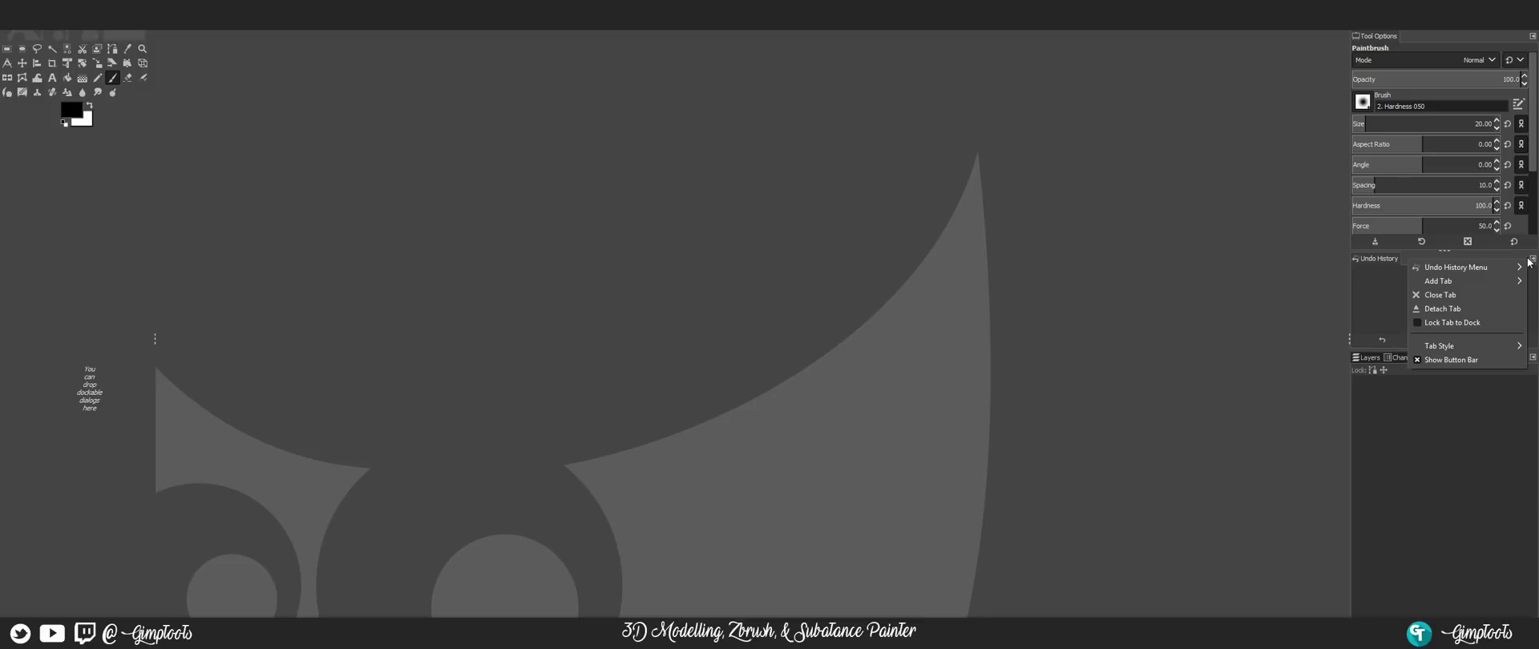
mouse_move(1491, 282)
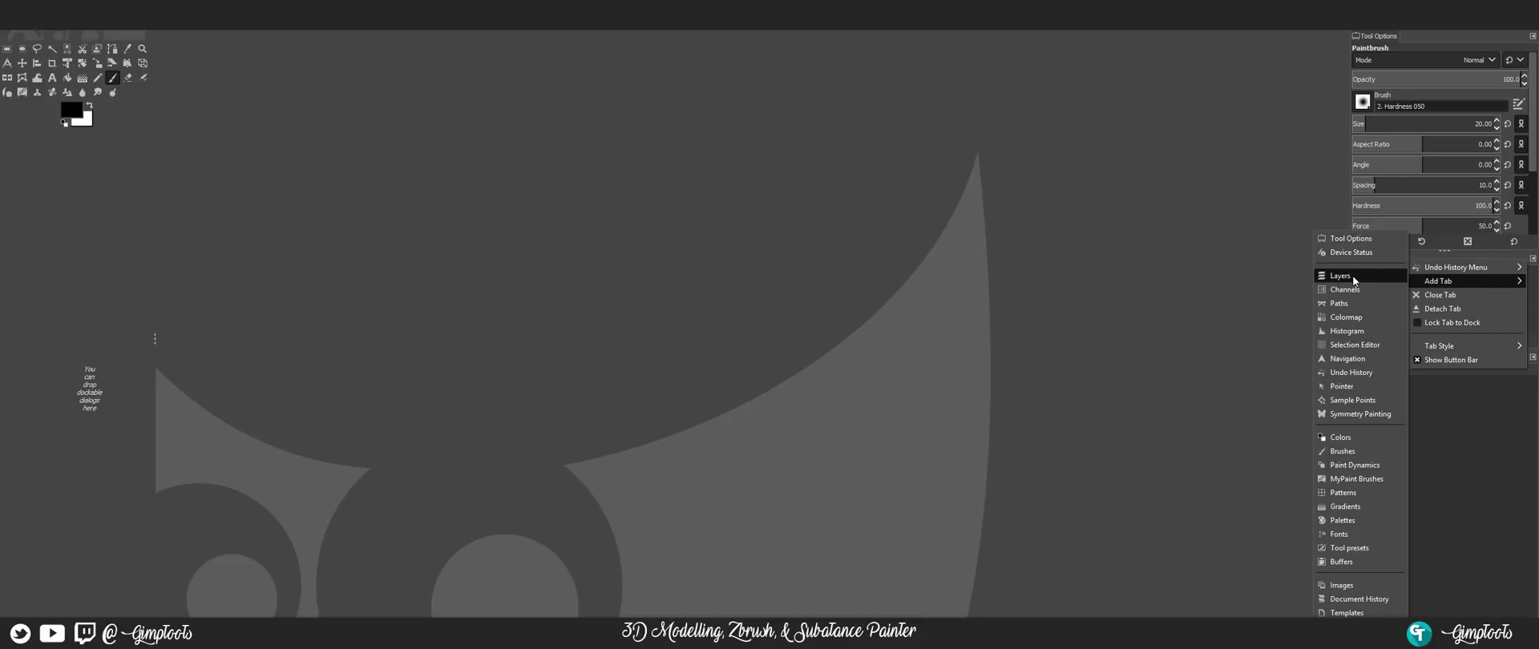
click(1355, 349)
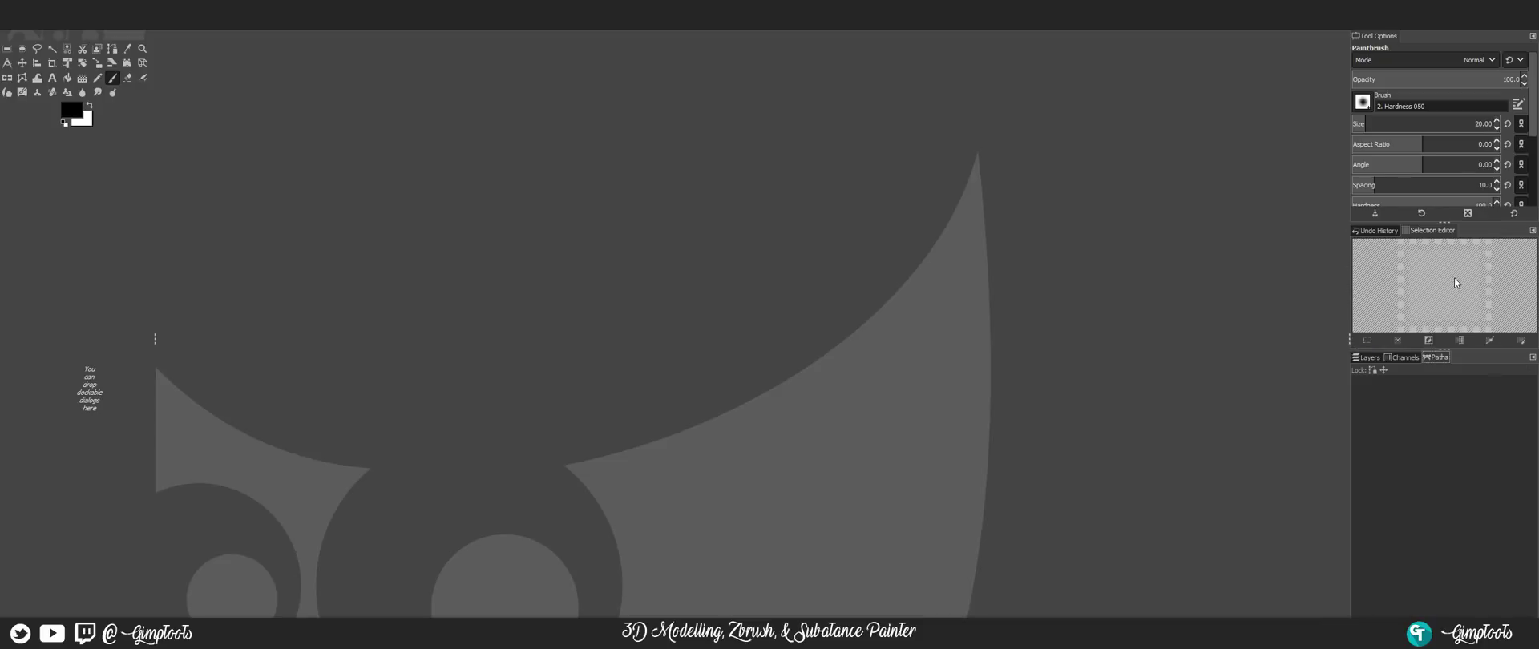
click(1383, 235)
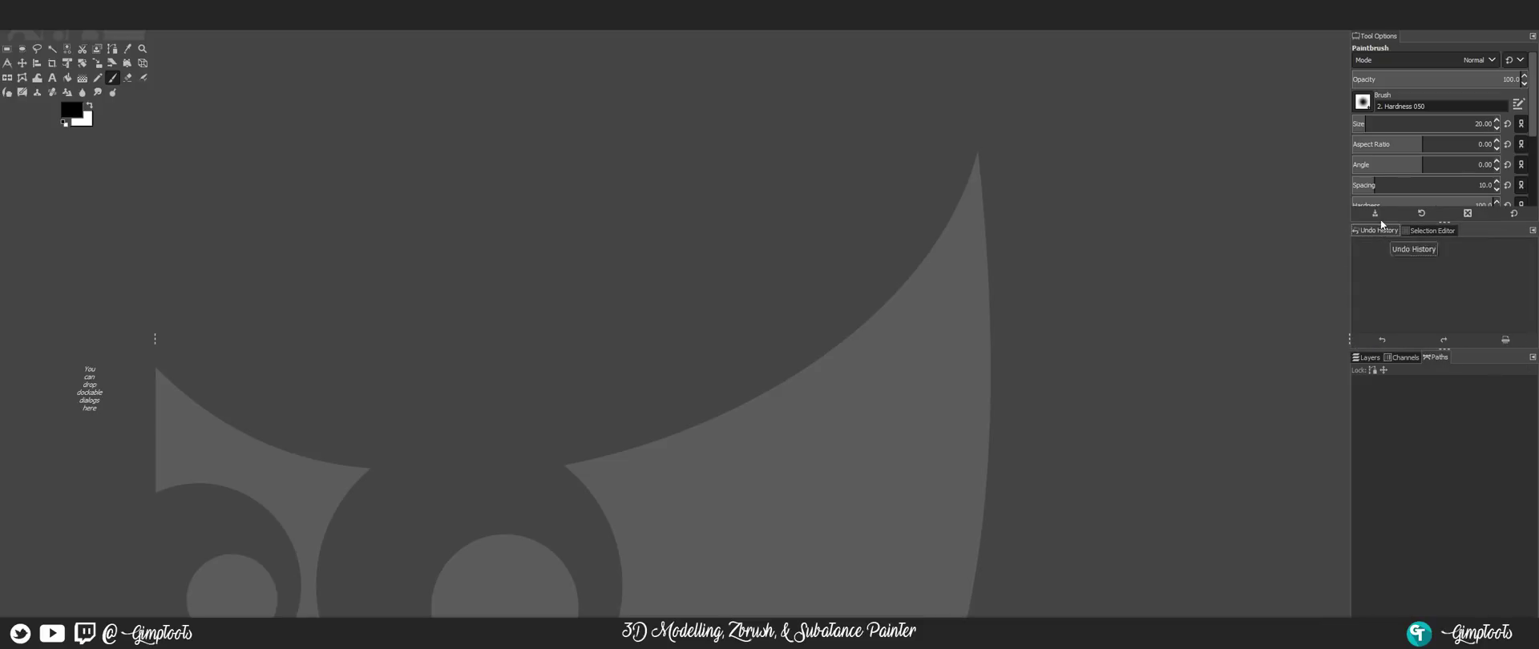
mouse_move(1380, 231)
mouse_down()
mouse_move(1421, 196)
mouse_move(1425, 40)
mouse_move(1407, 225)
mouse_move(1382, 232)
mouse_up()
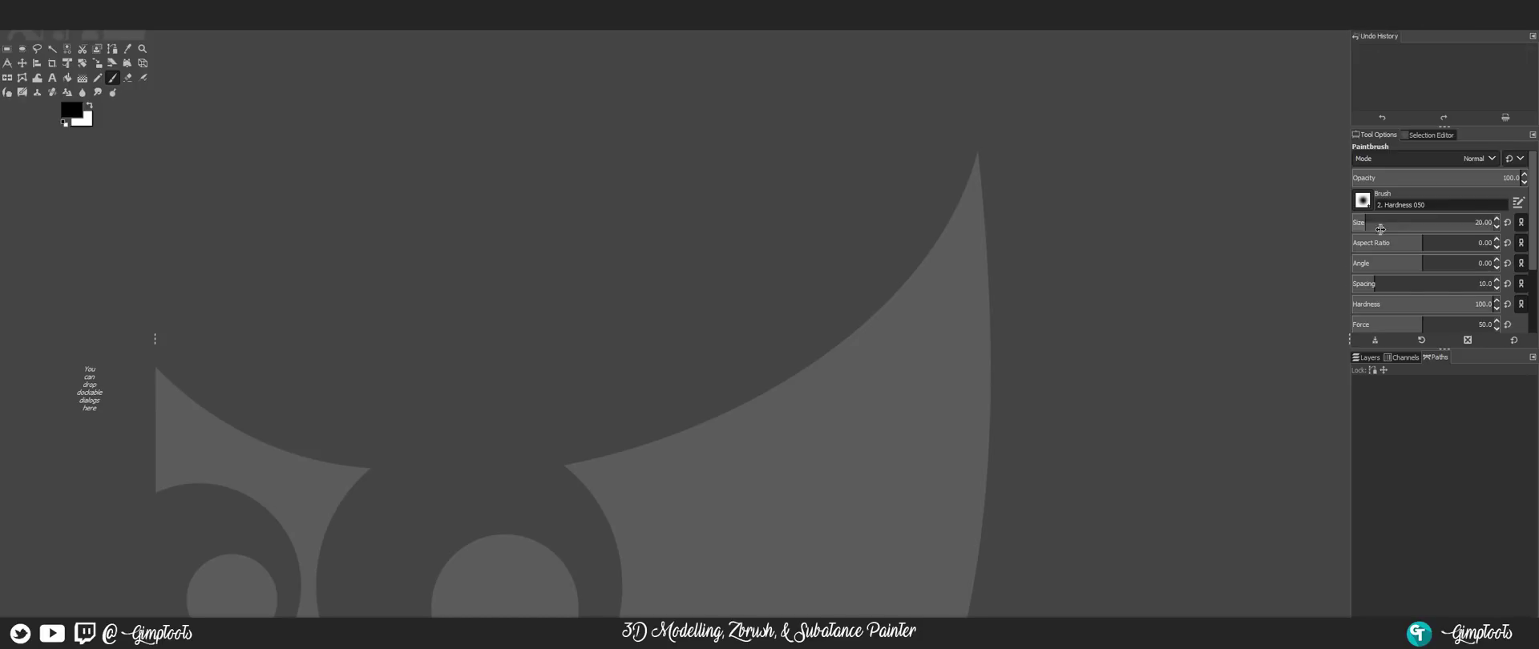
click(1433, 136)
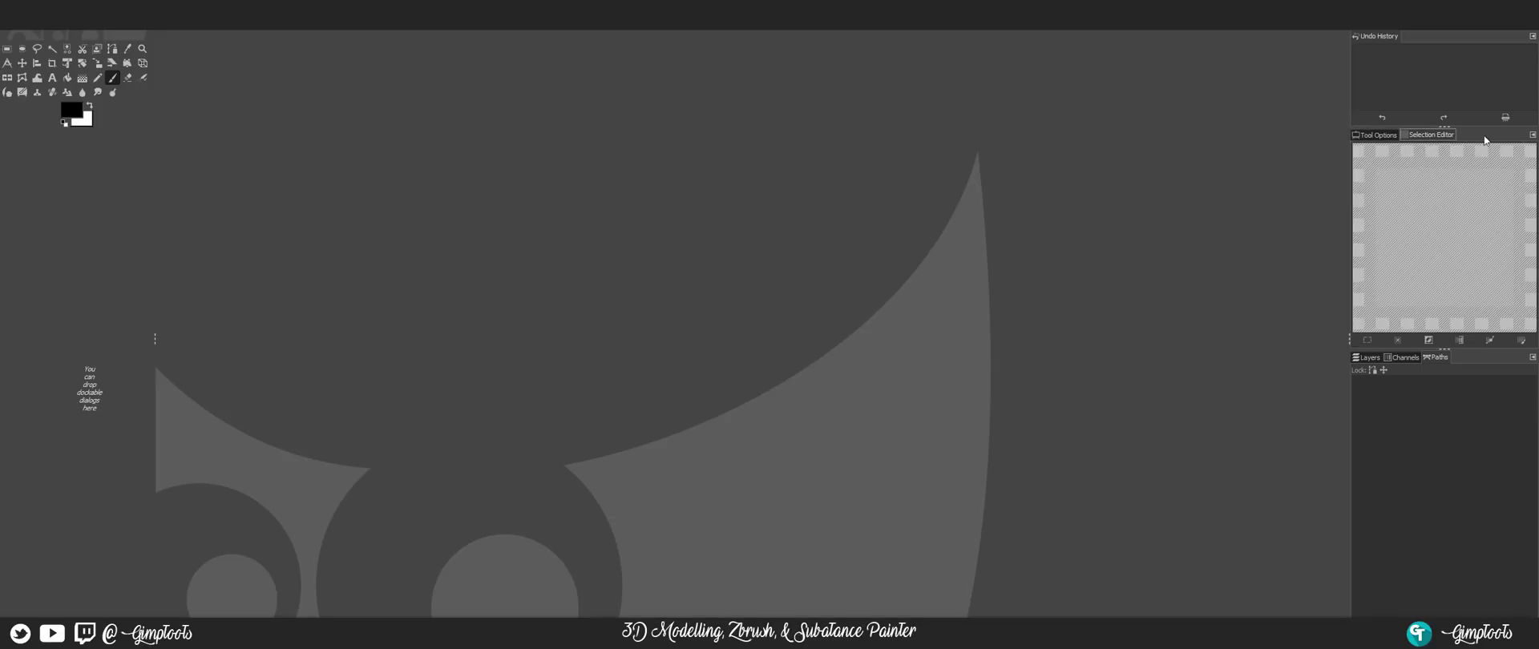
click(1533, 135)
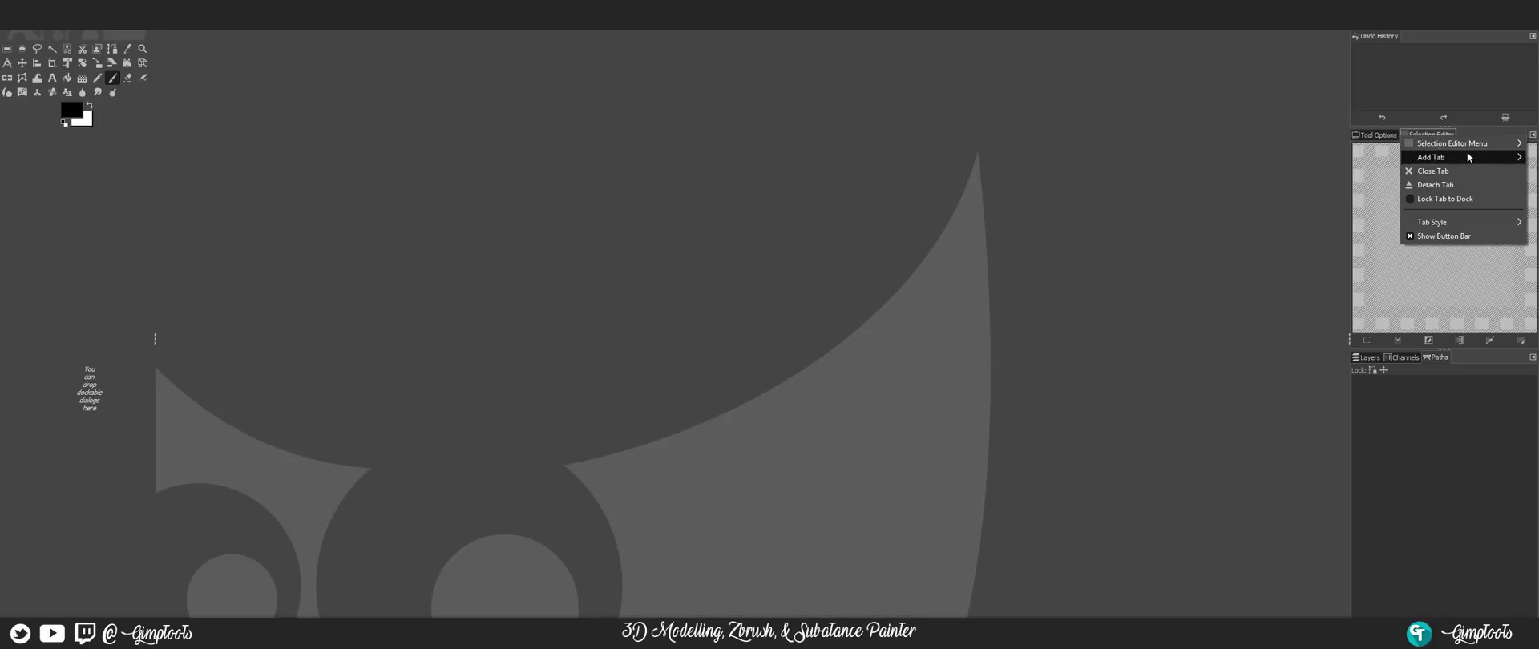
click(1439, 171)
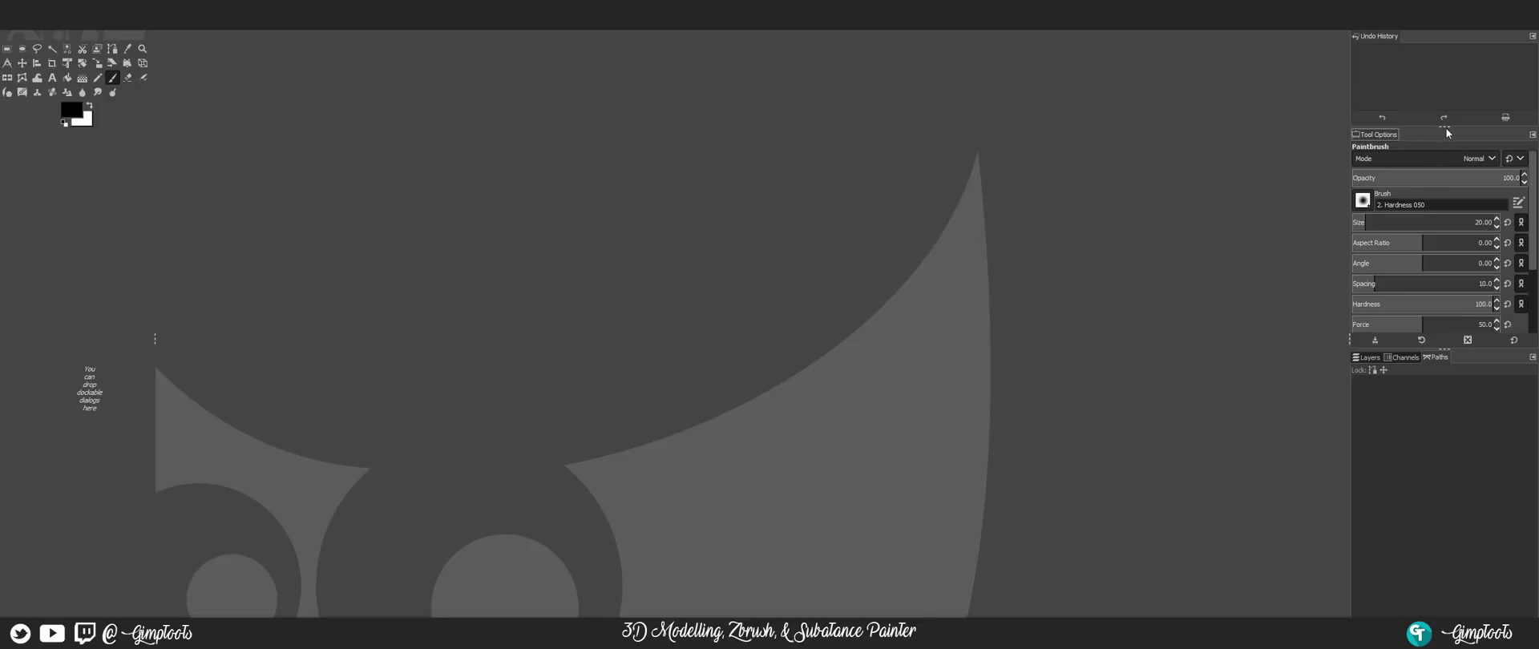
Step: Resize the dock sections to give Tool Options more room, then review Layers, Channels and Paths
drag(1446, 130, 1445, 179)
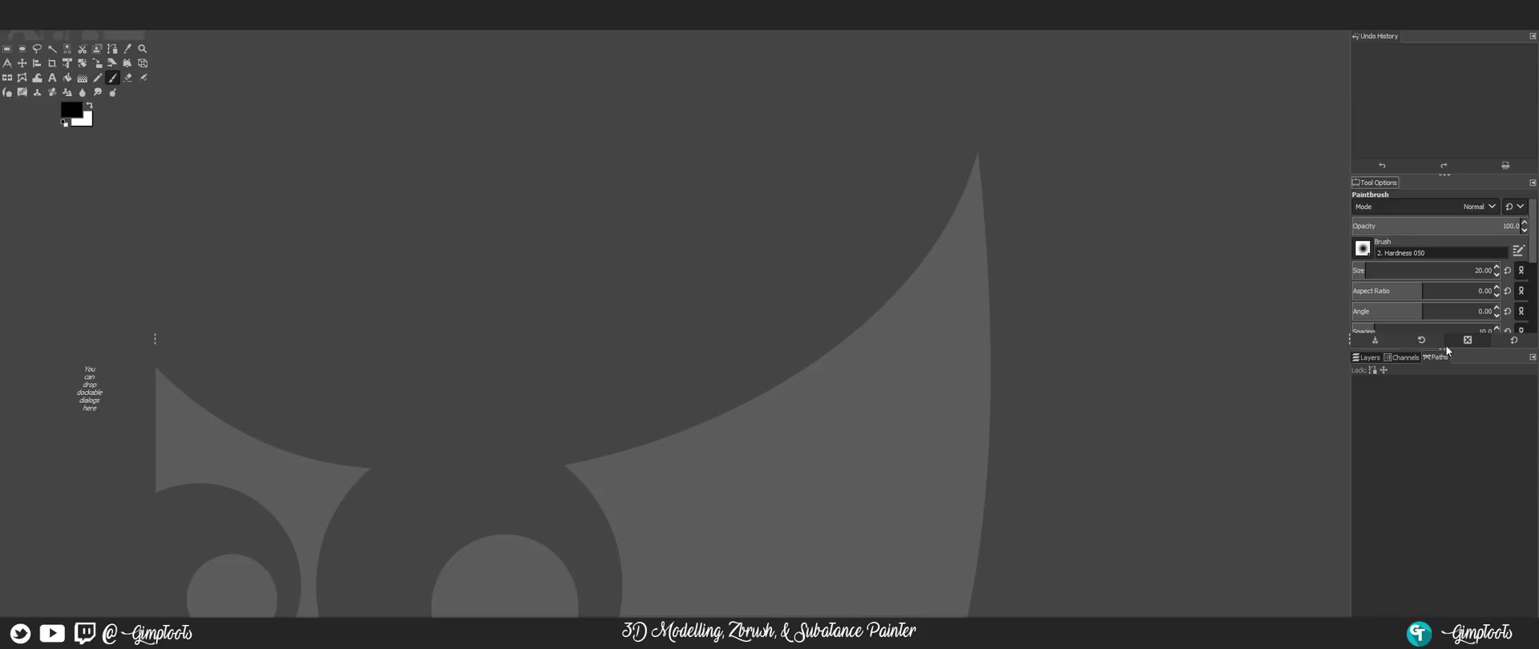
drag(1446, 350, 1446, 378)
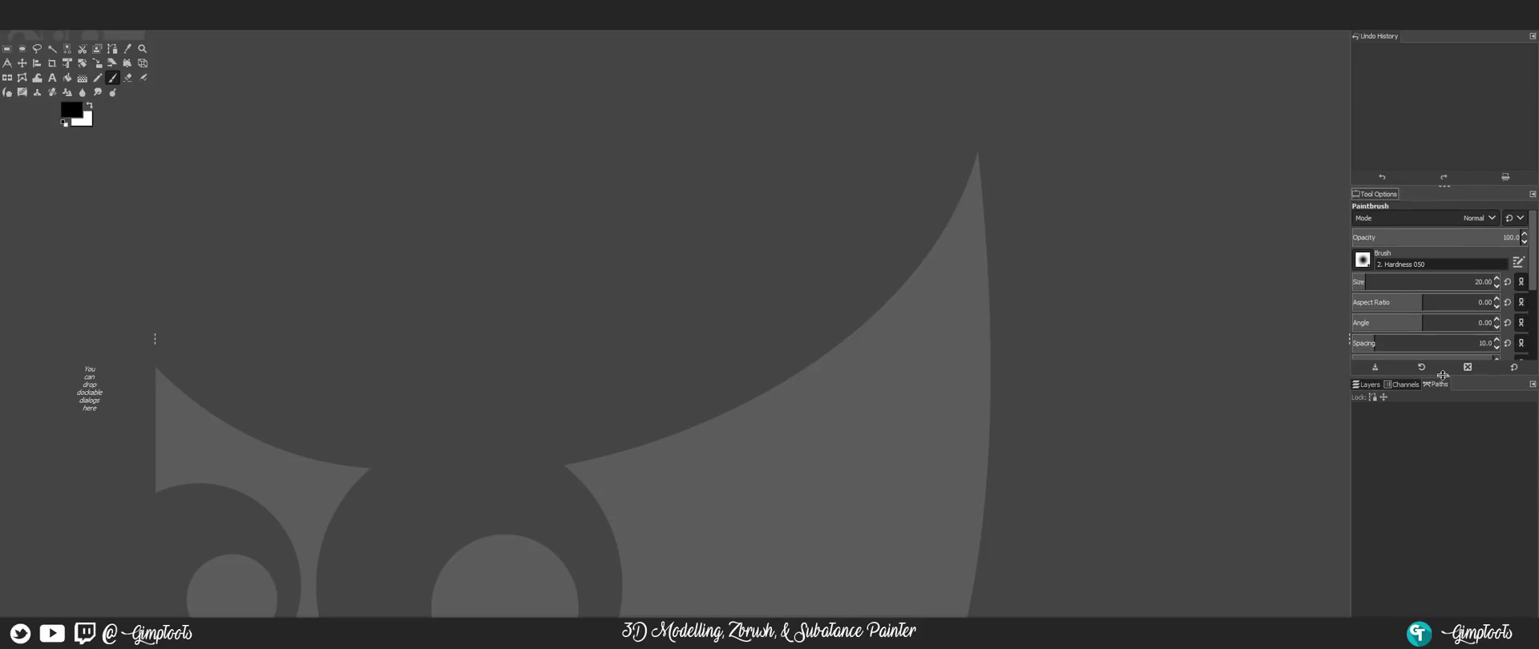
click(1373, 387)
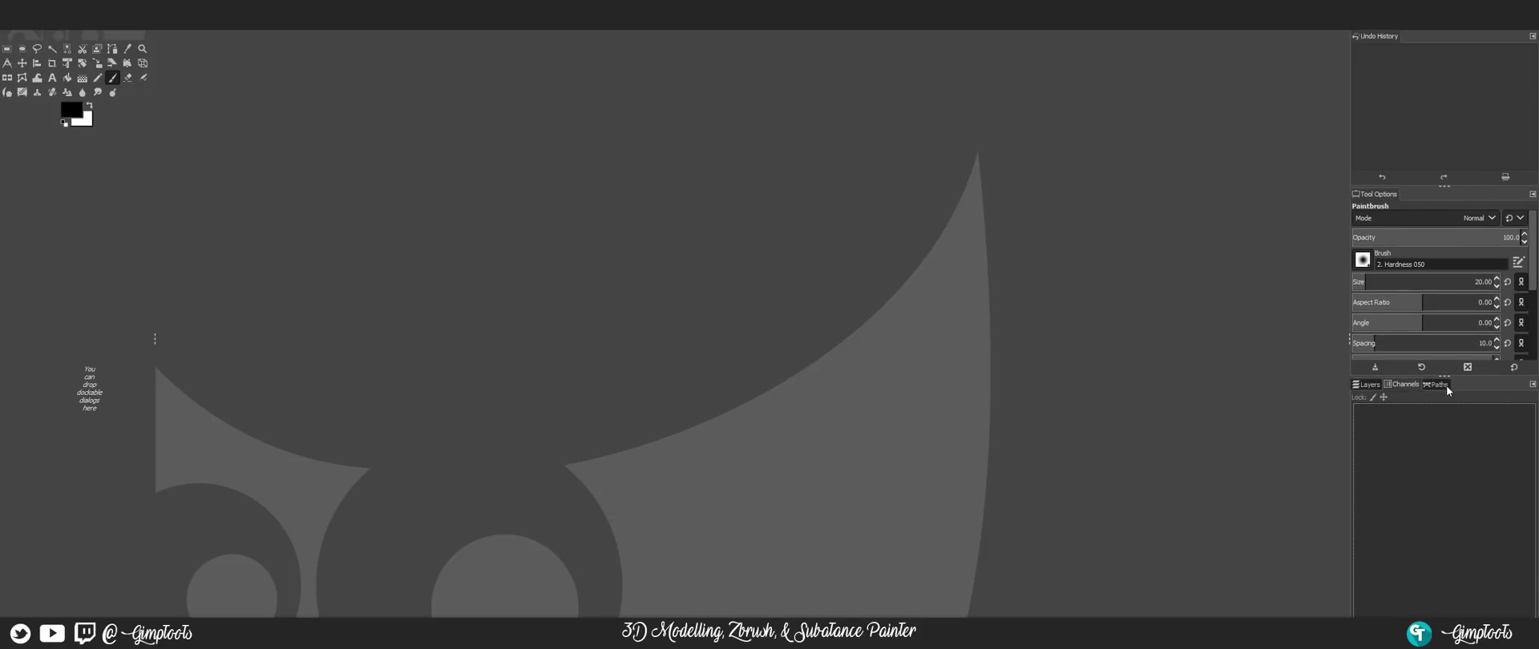
click(1389, 387)
click(1435, 386)
click(1361, 385)
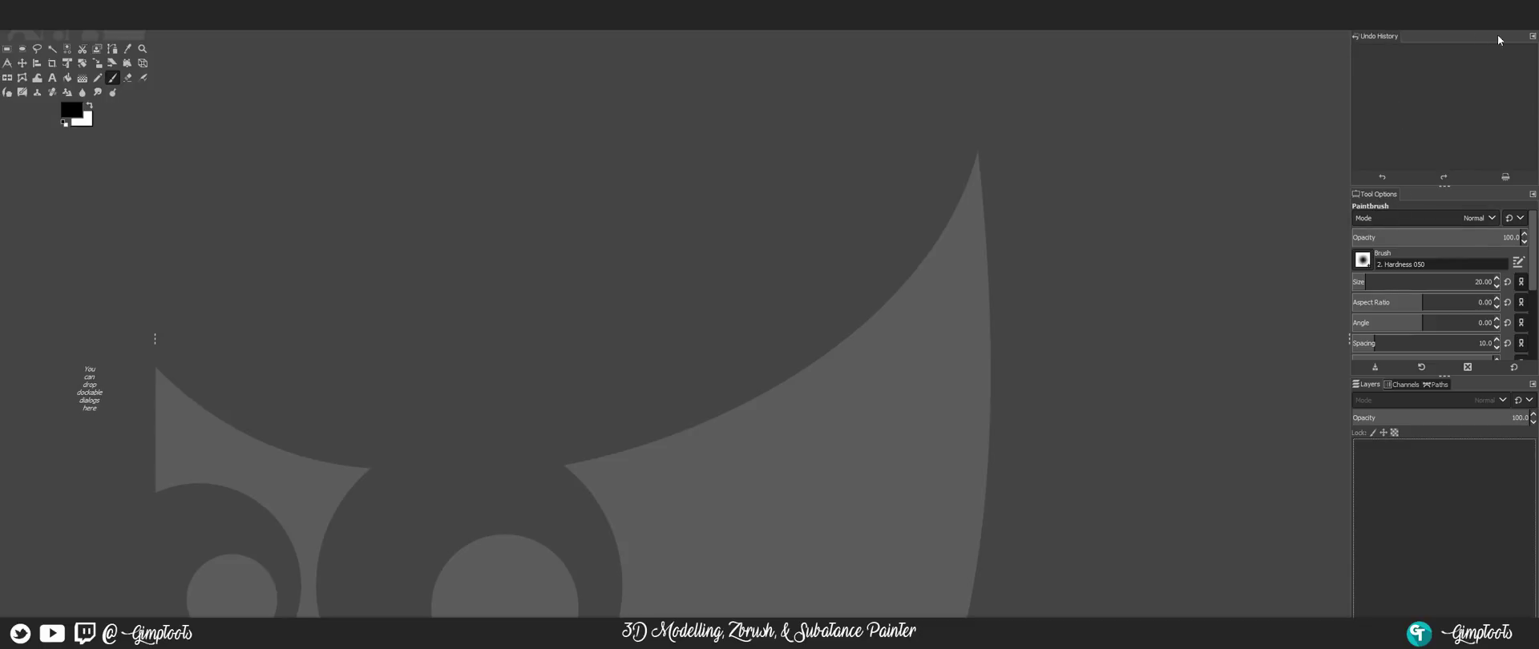
Step: Add a Navigation tab to the top dock, place it before Undo History, and show its preview
click(1533, 36)
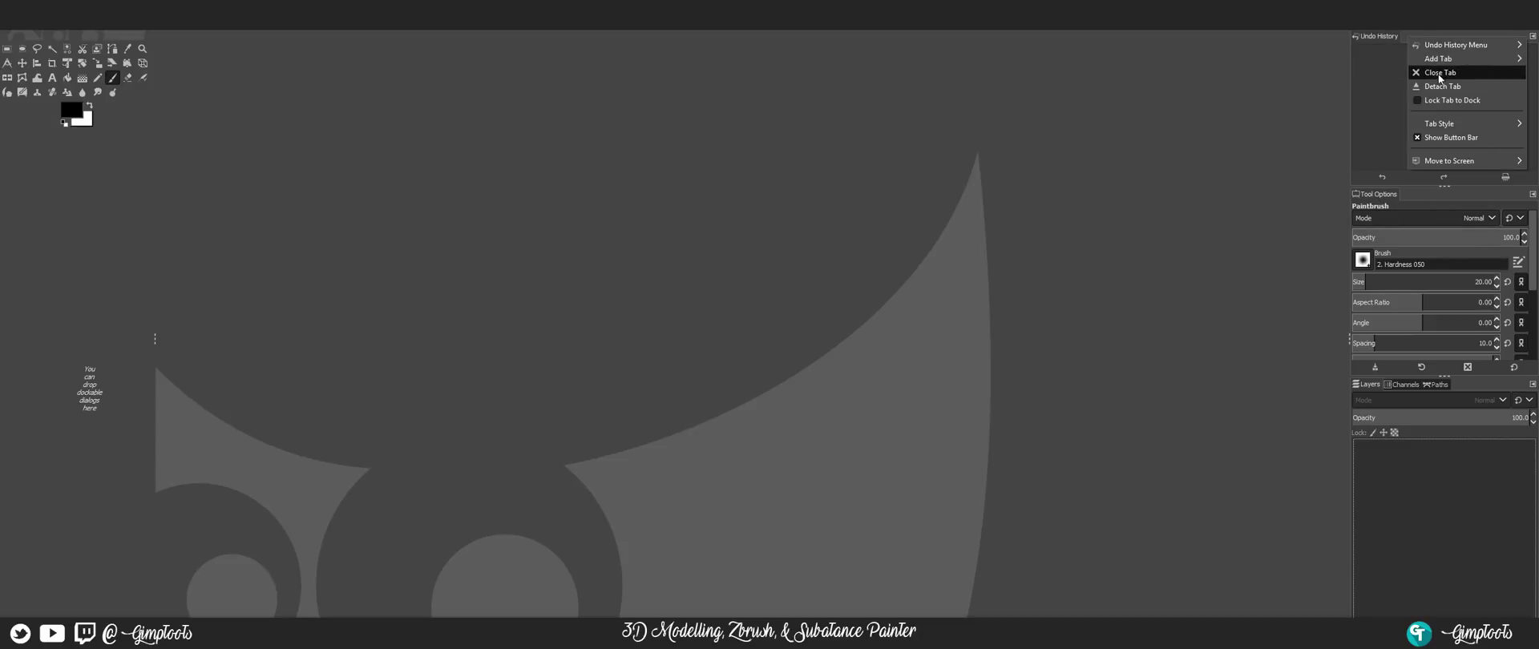
mouse_move(1449, 60)
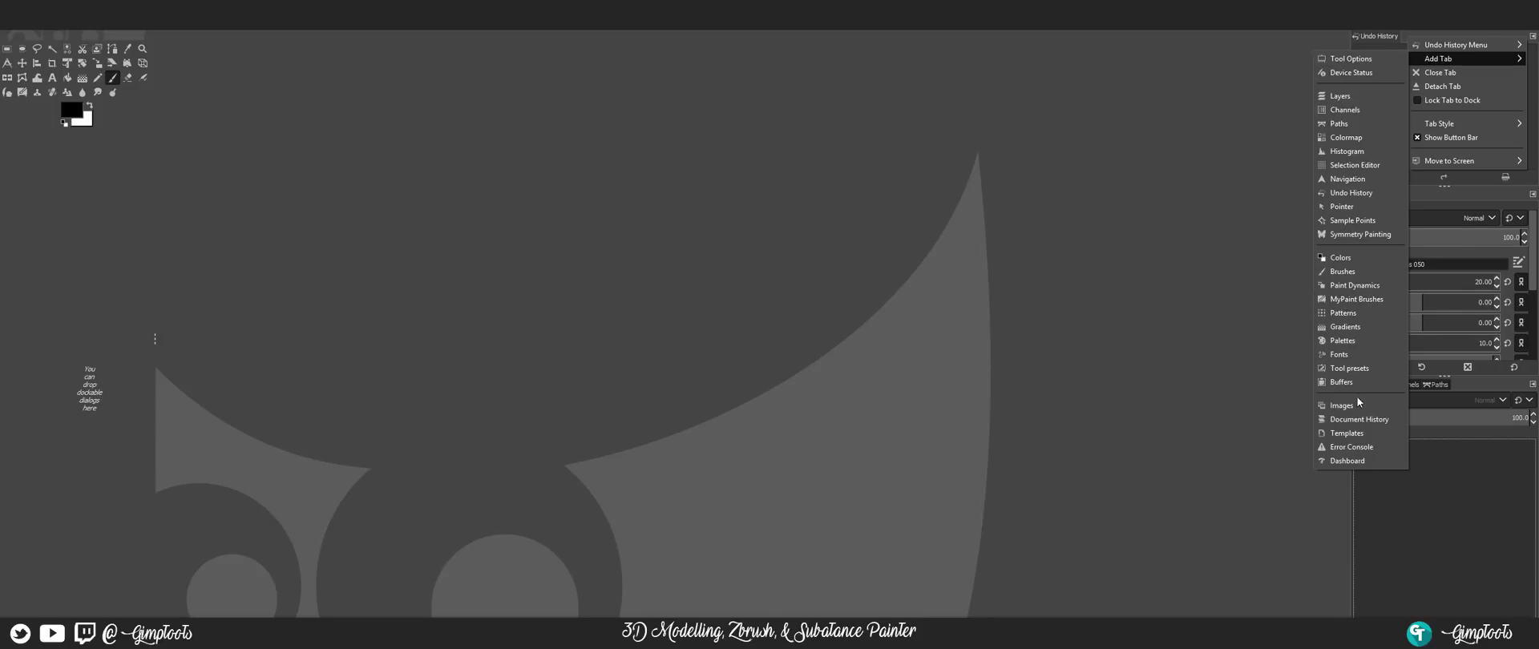
click(1350, 179)
drag(1435, 36, 1396, 41)
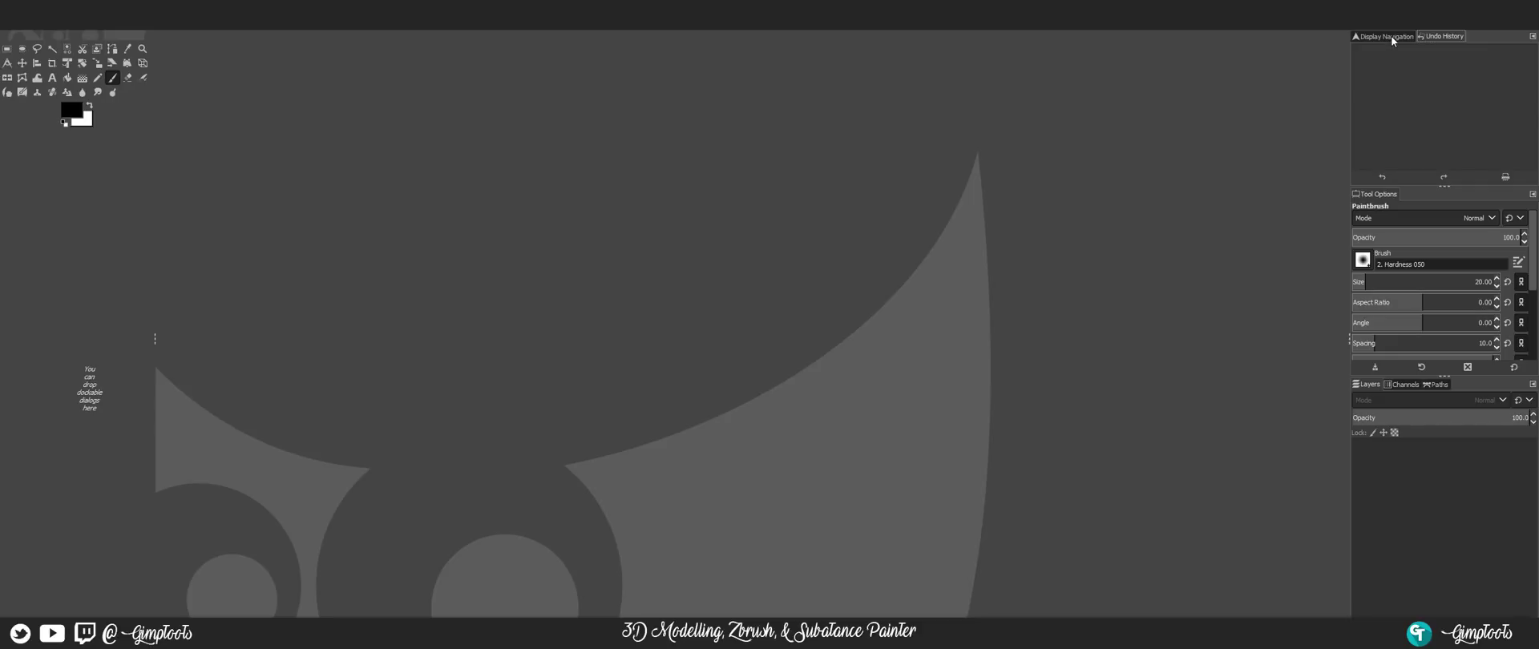
click(1393, 37)
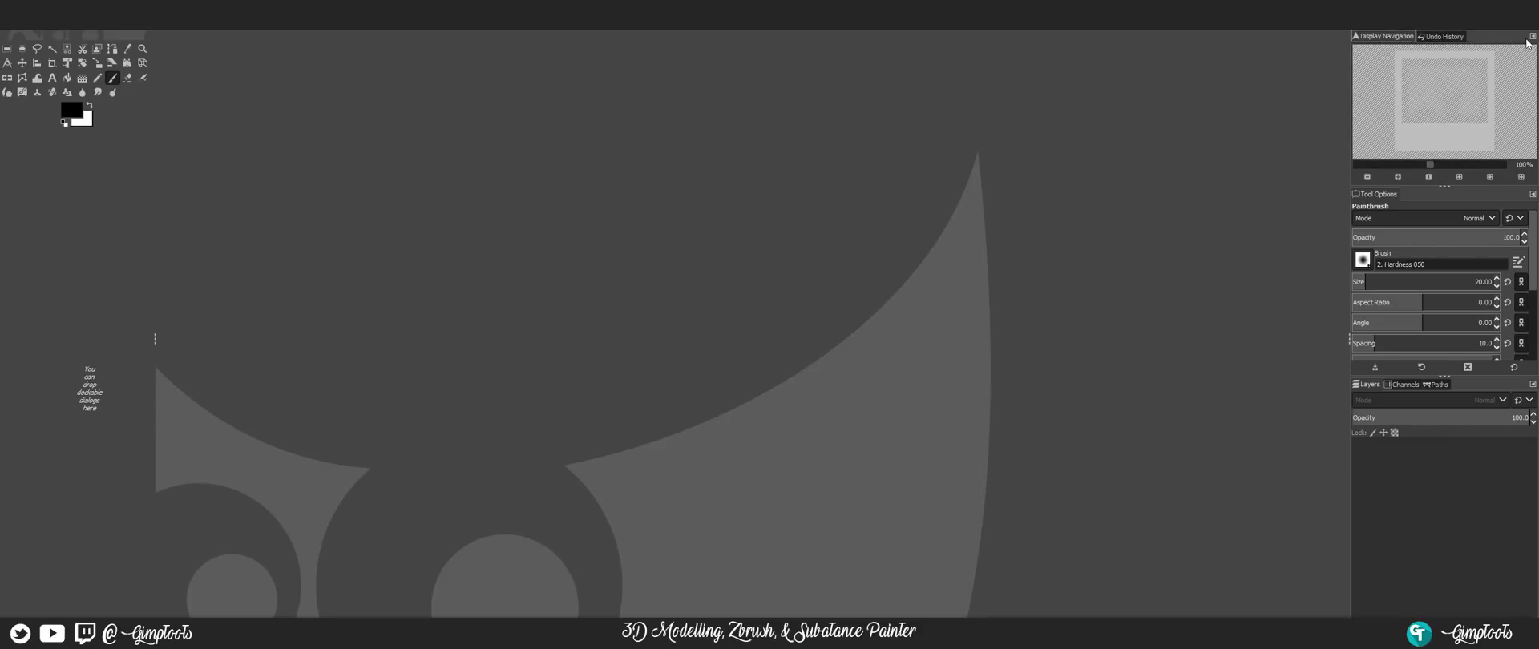
click(1440, 36)
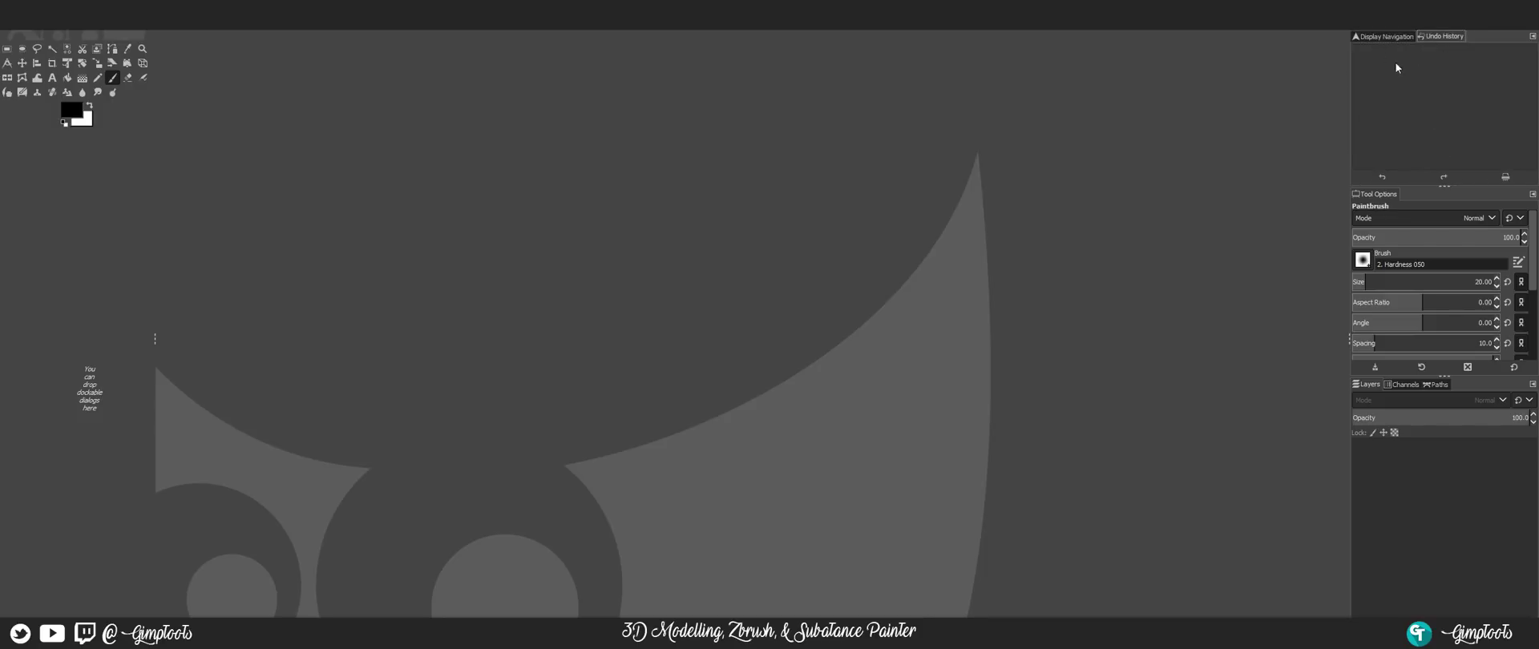
click(1389, 37)
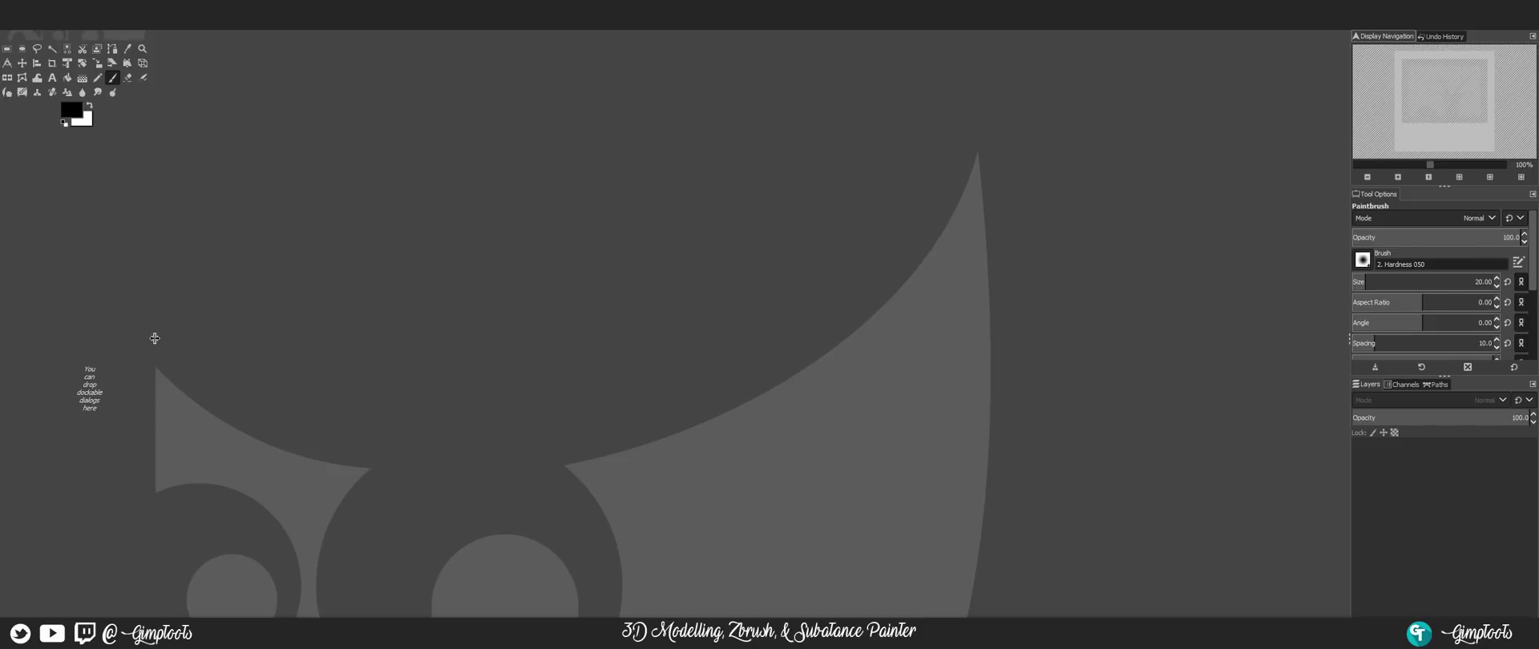
Step: Narrow the toolbox dock to two tool columns and start a new image
drag(154, 339, 67, 340)
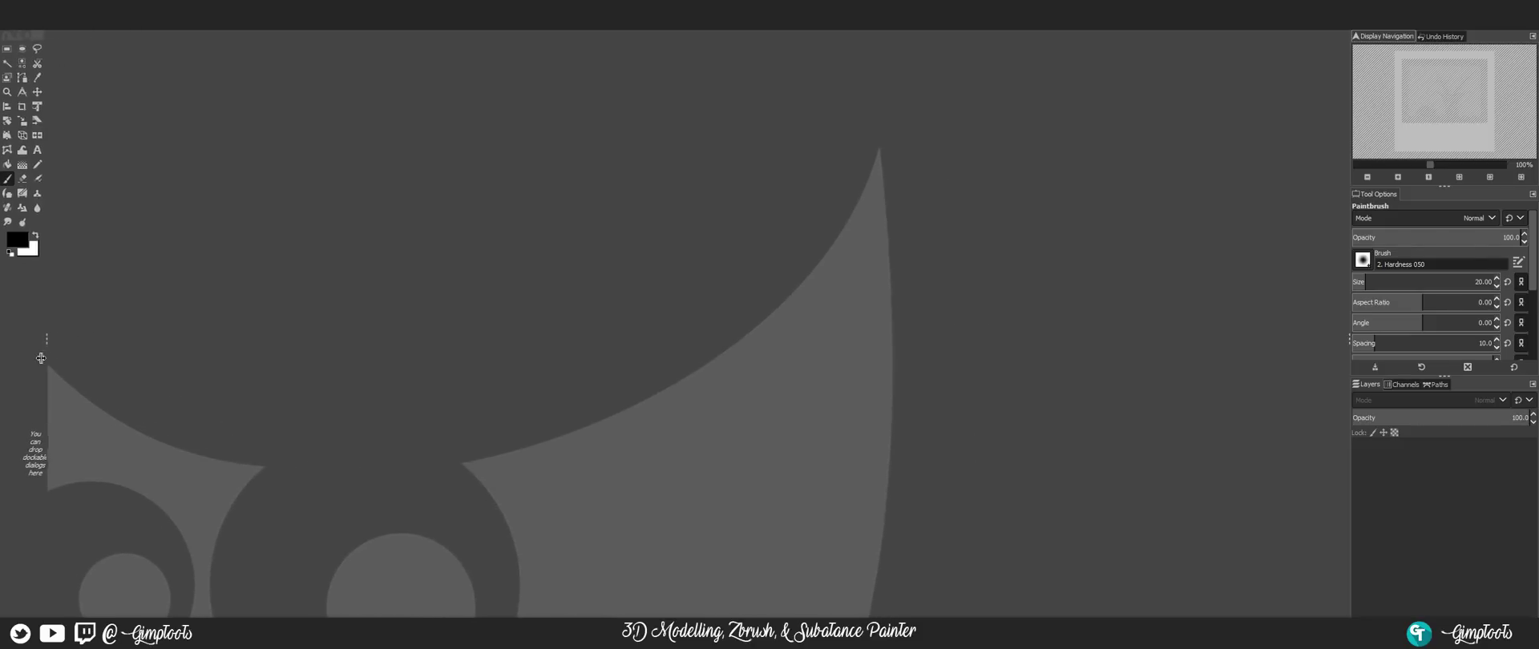
drag(41, 359, 28, 360)
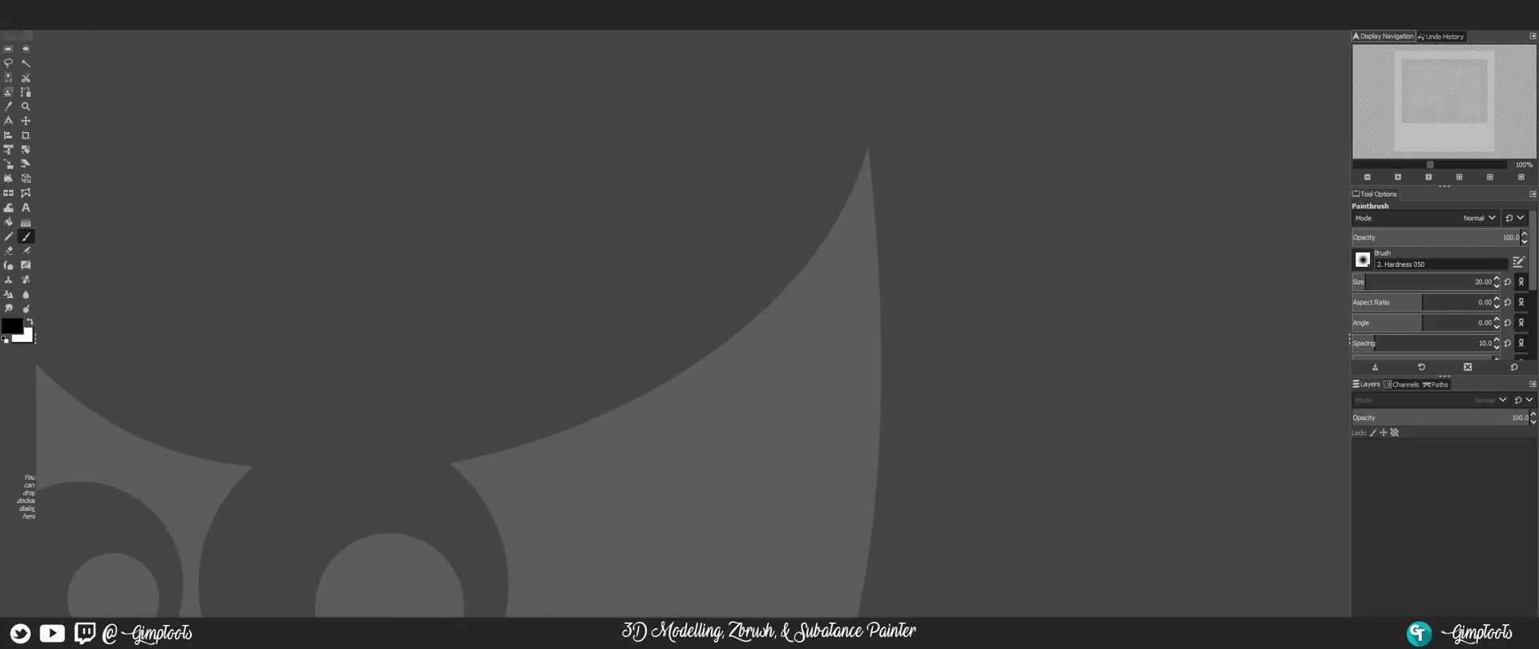
click(9, 29)
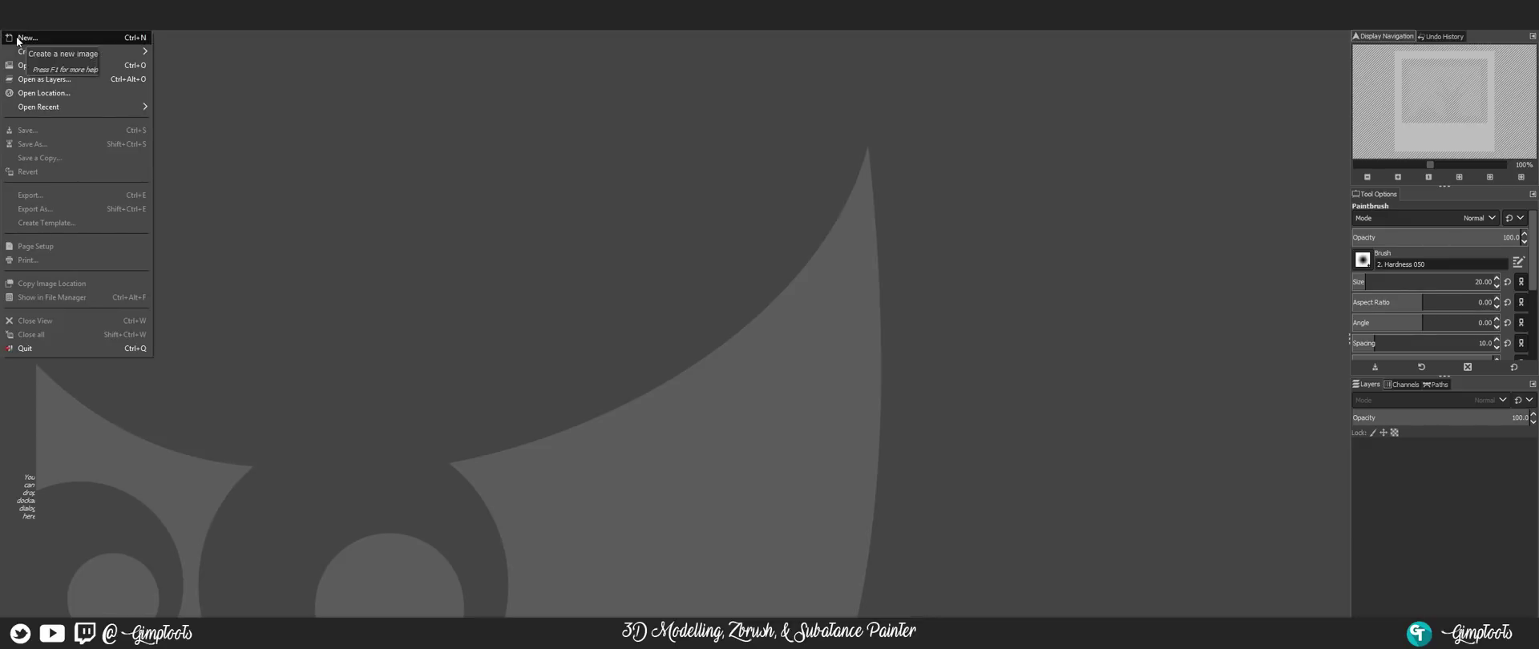
click(24, 35)
Step: Create a 1920 × 1080 px image after reviewing the size presets and Advanced Options
drag(1487, 68, 851, 65)
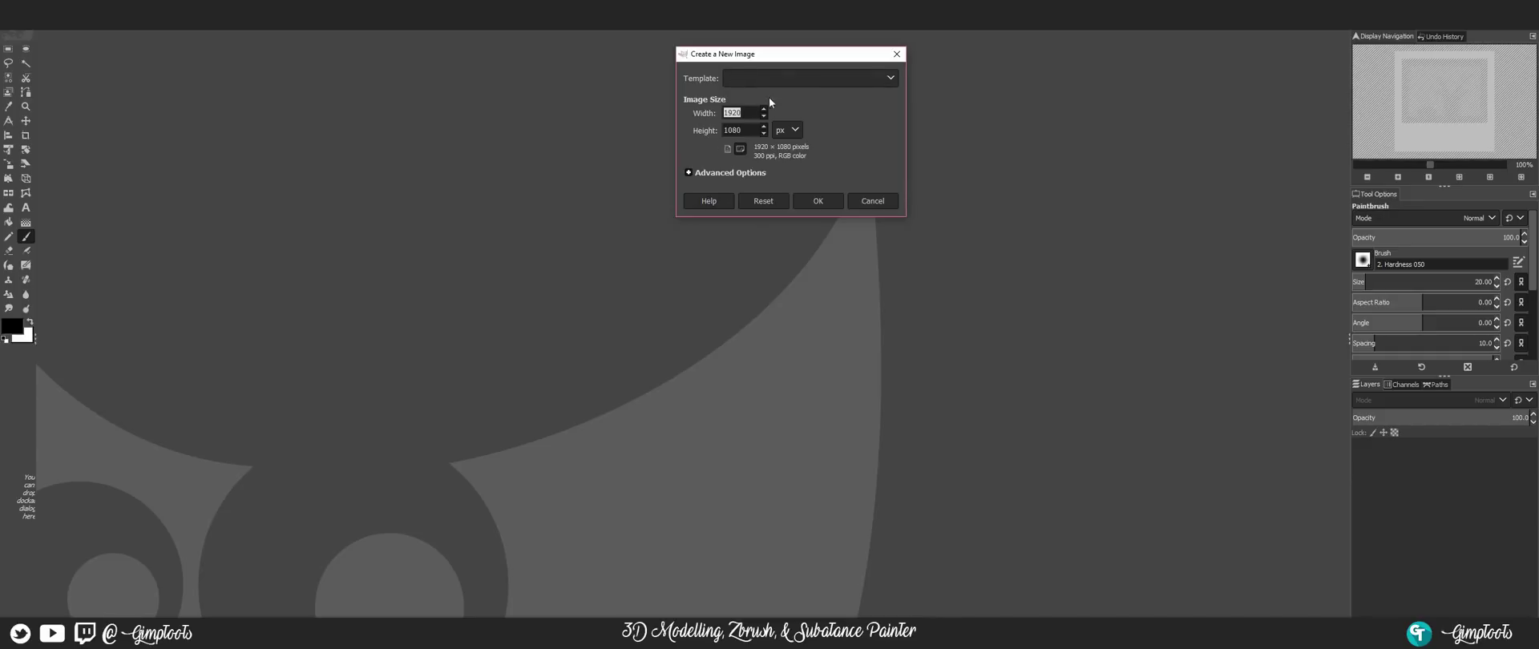
click(786, 79)
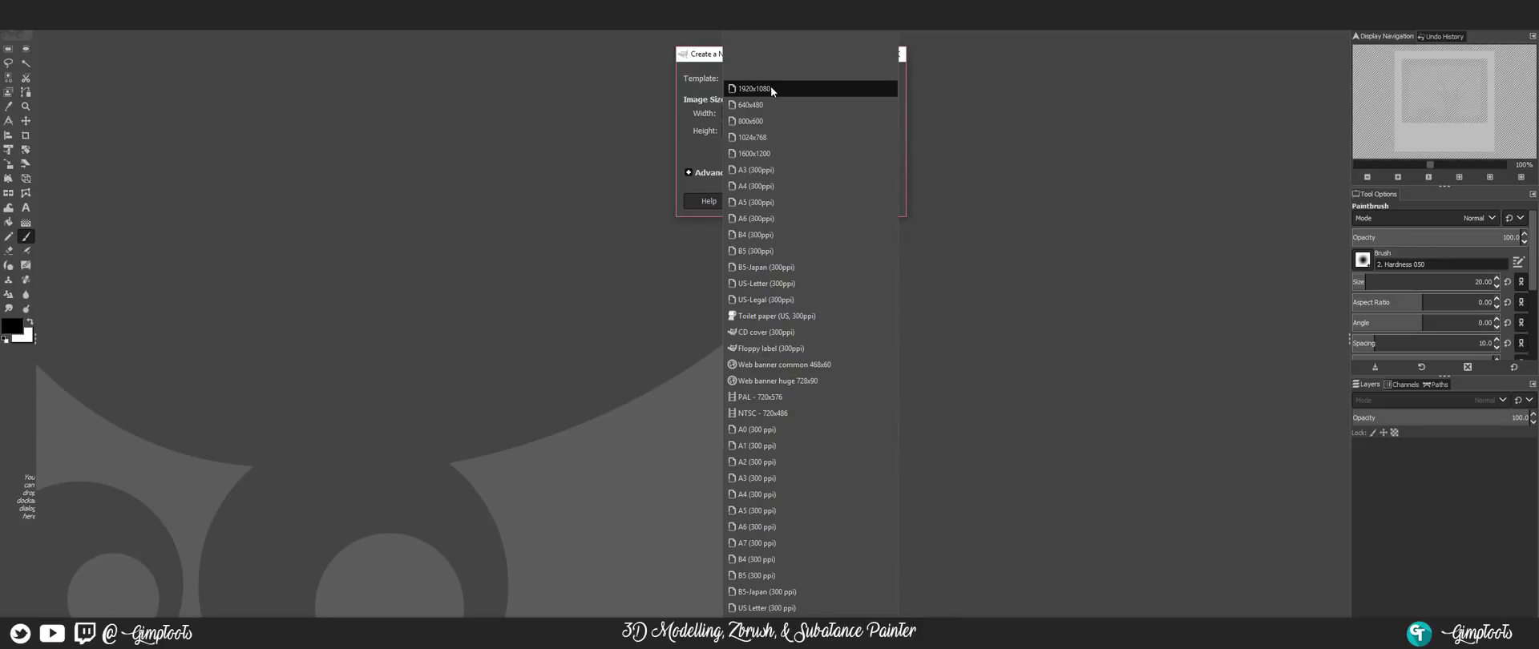
click(699, 75)
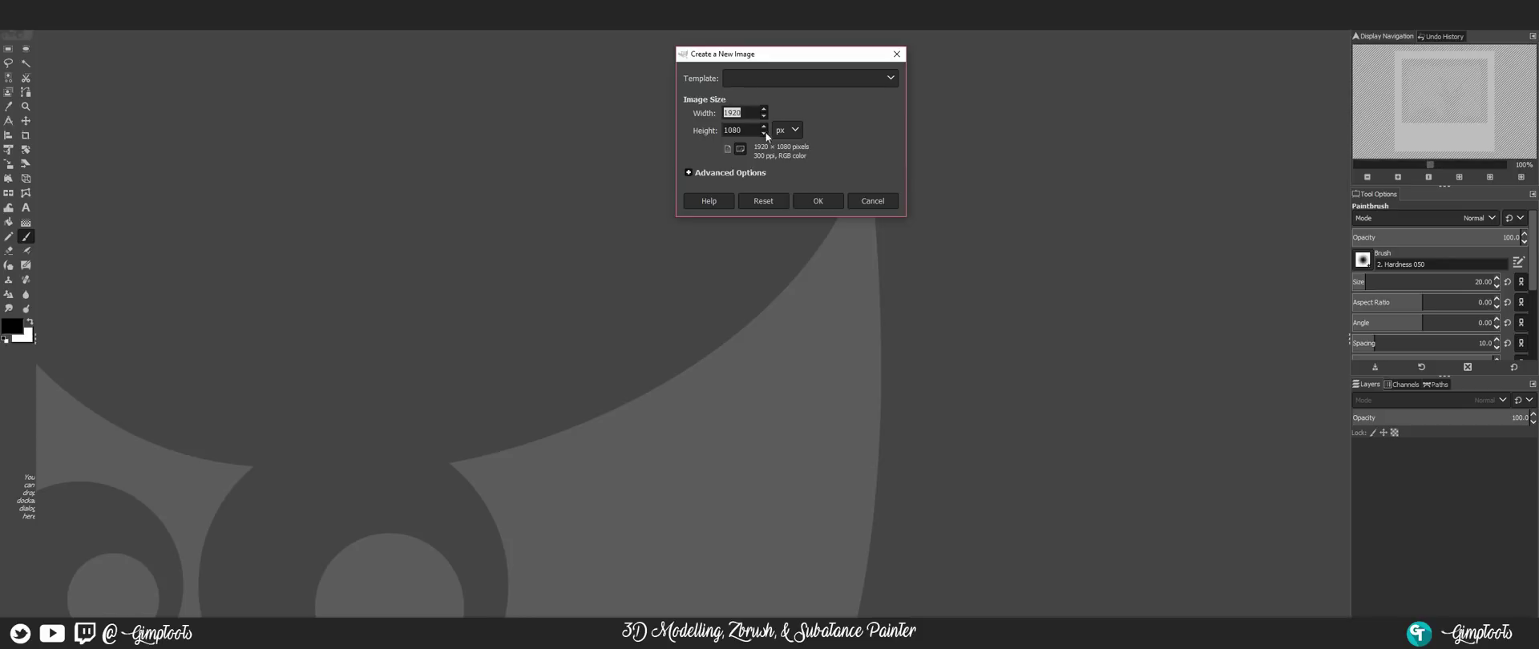
click(760, 174)
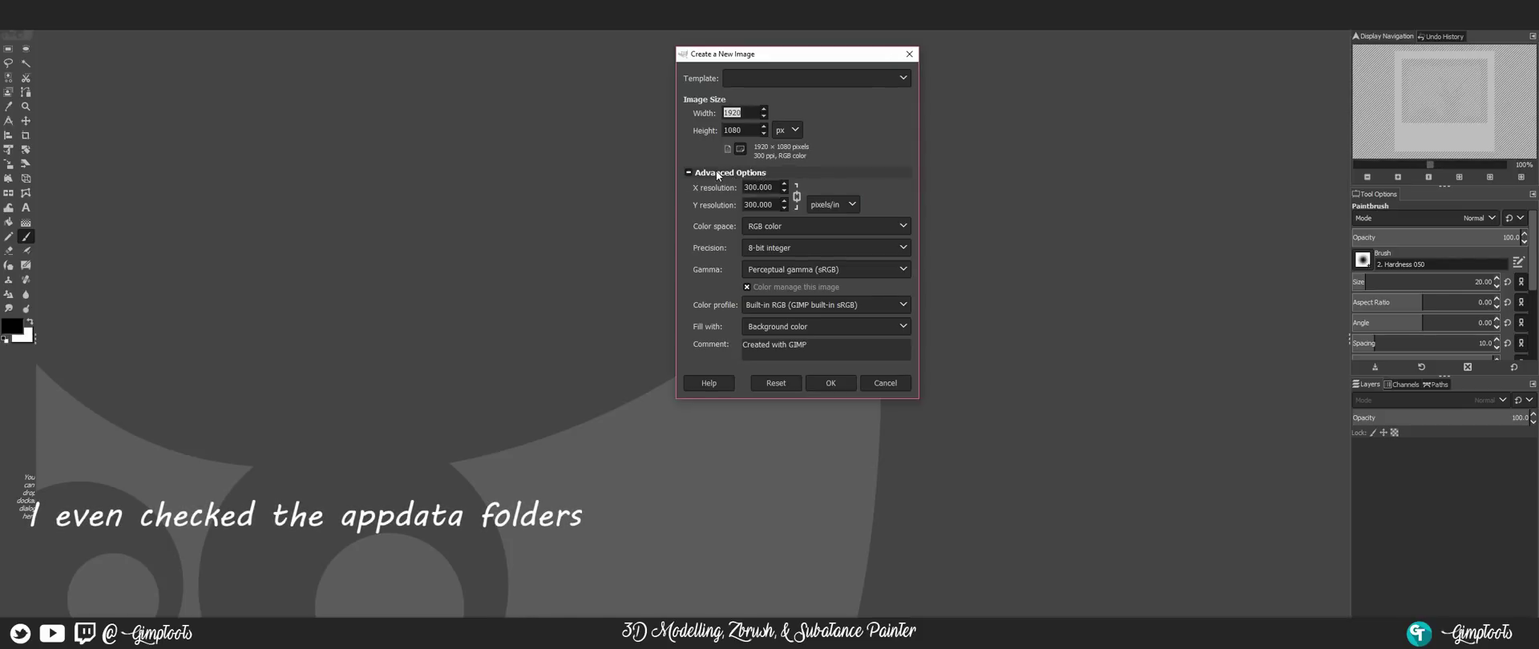
click(718, 173)
click(717, 174)
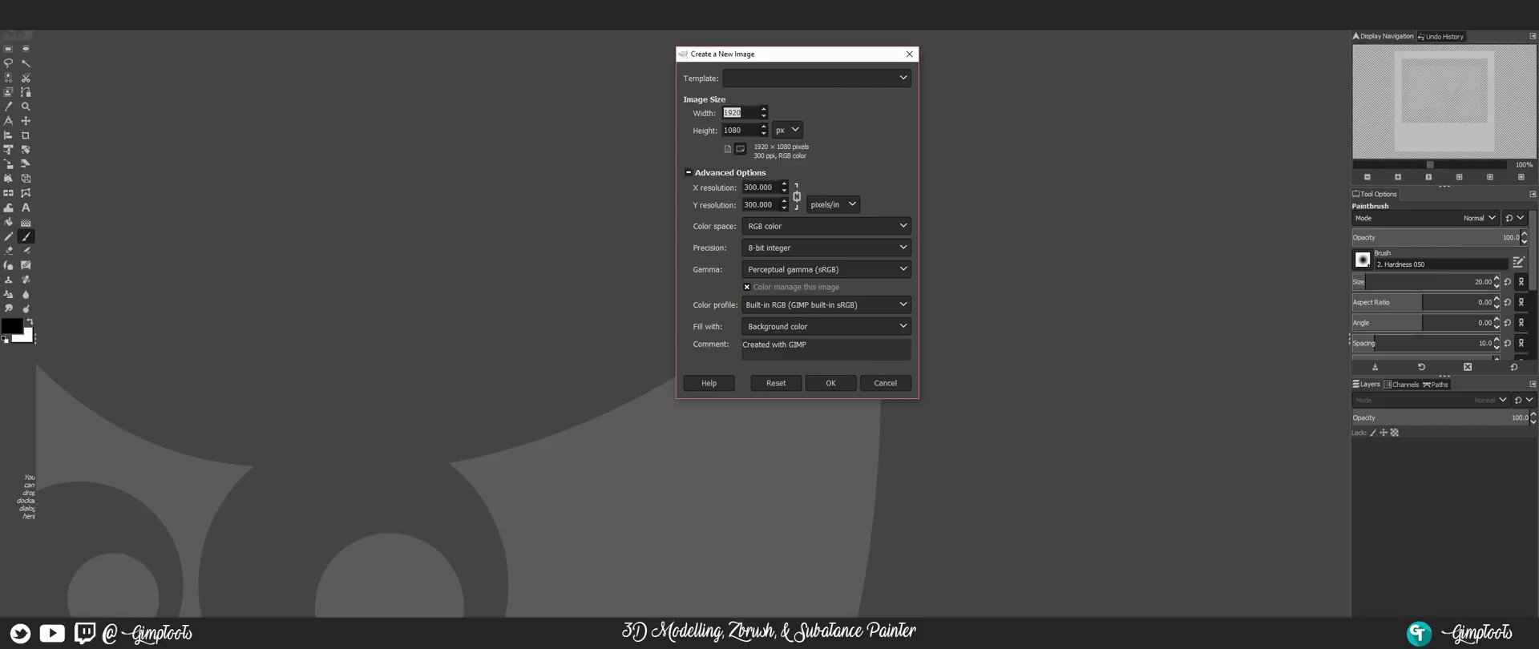
click(830, 384)
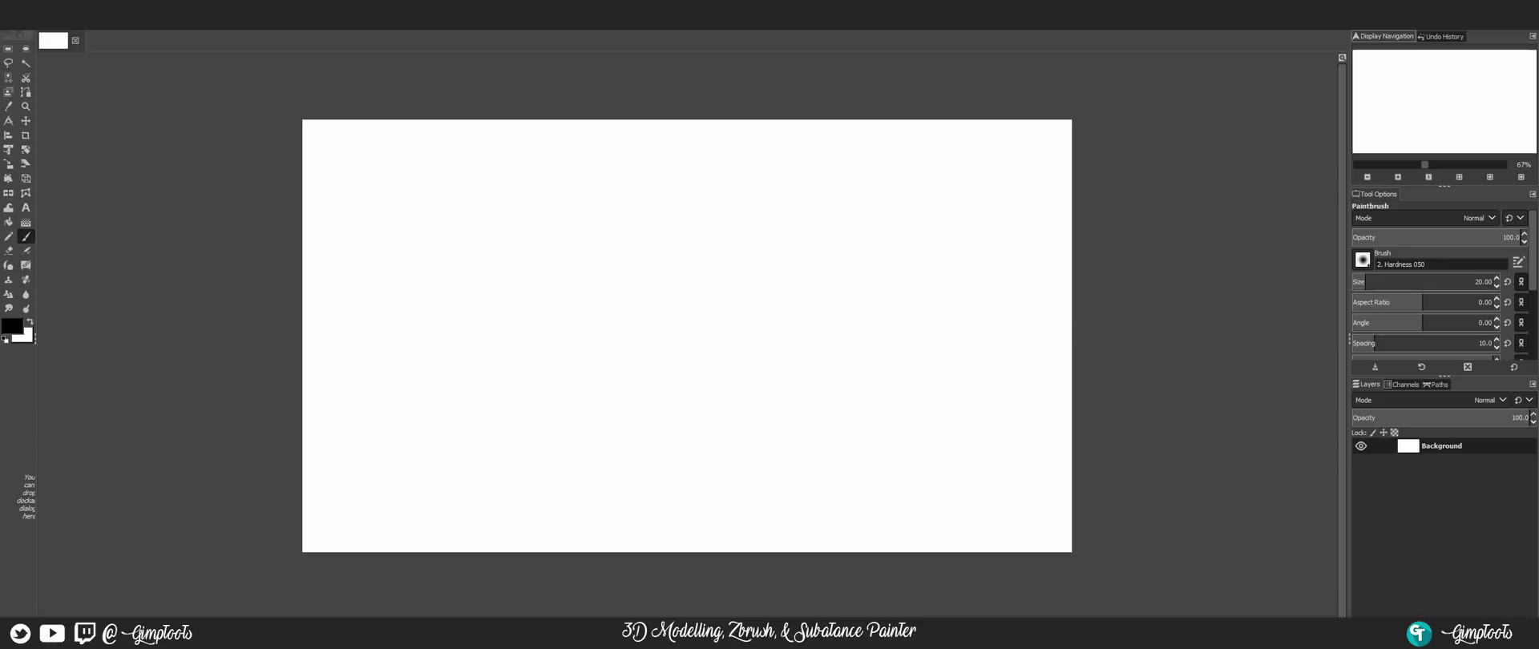
Step: Add a transparent layer named 'Layer' via Shift+Ctrl+N, then widen the docked panels
key(shift+ctrl+n)
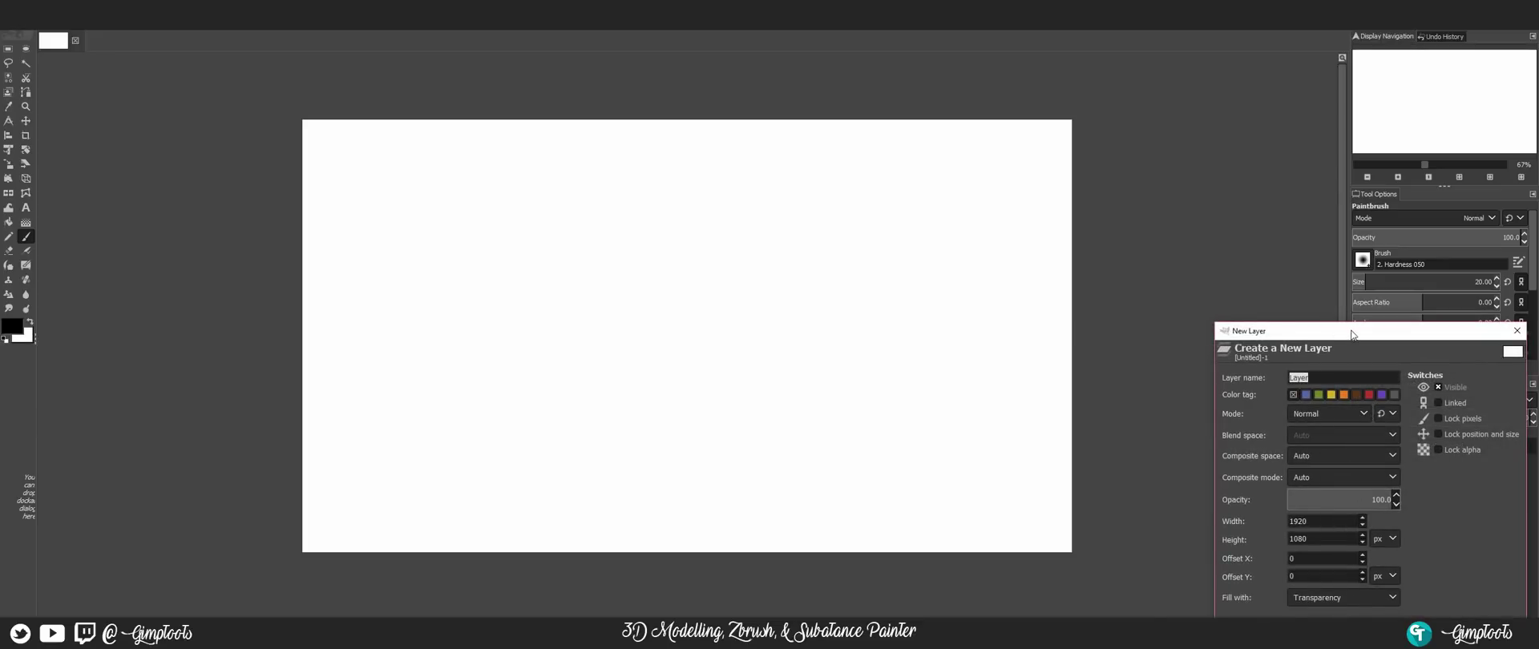
drag(1352, 332, 821, 69)
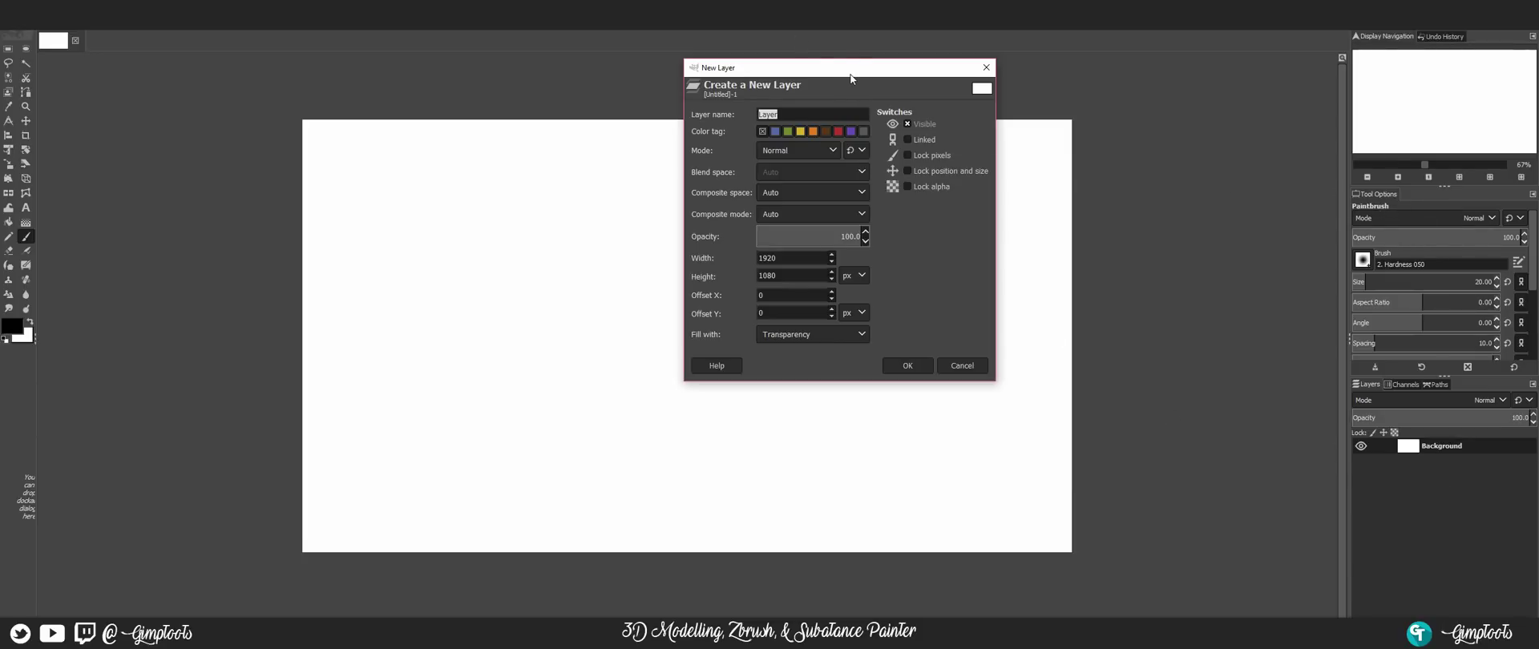
drag(851, 78, 859, 111)
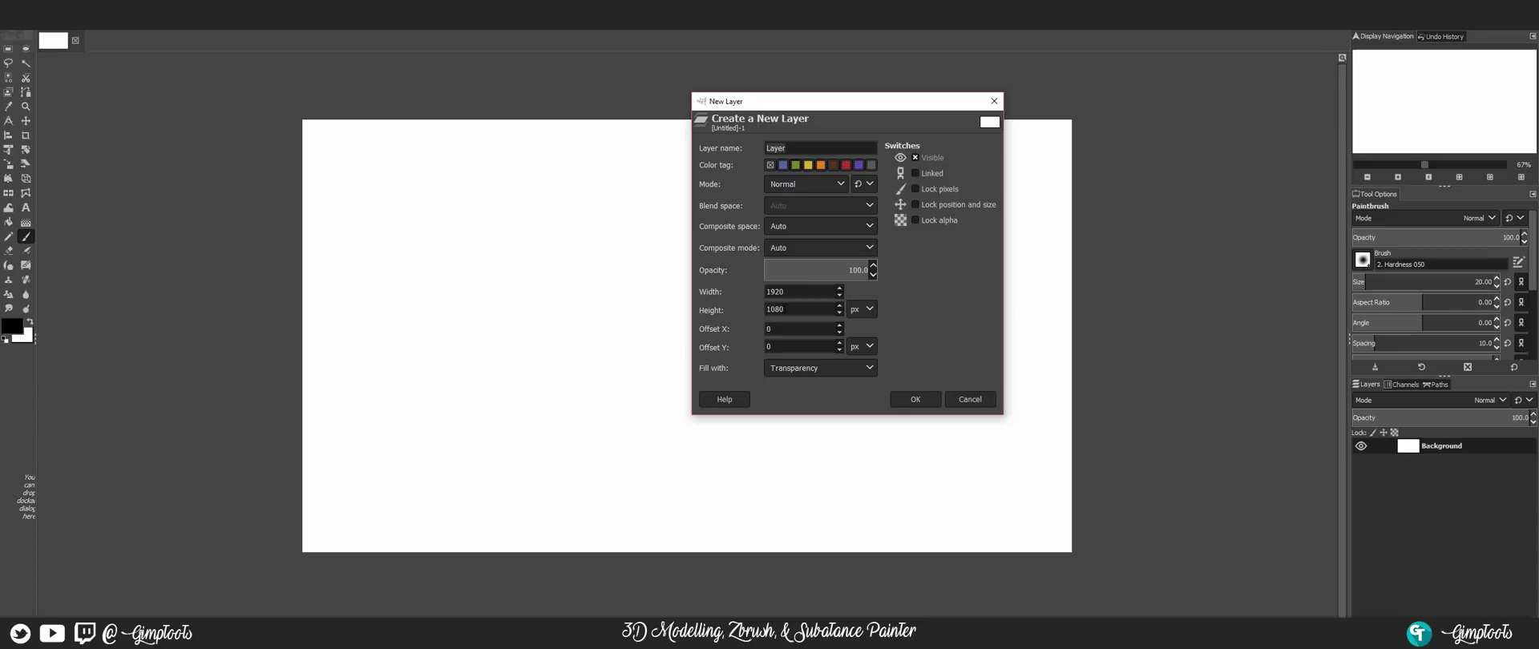
click(810, 371)
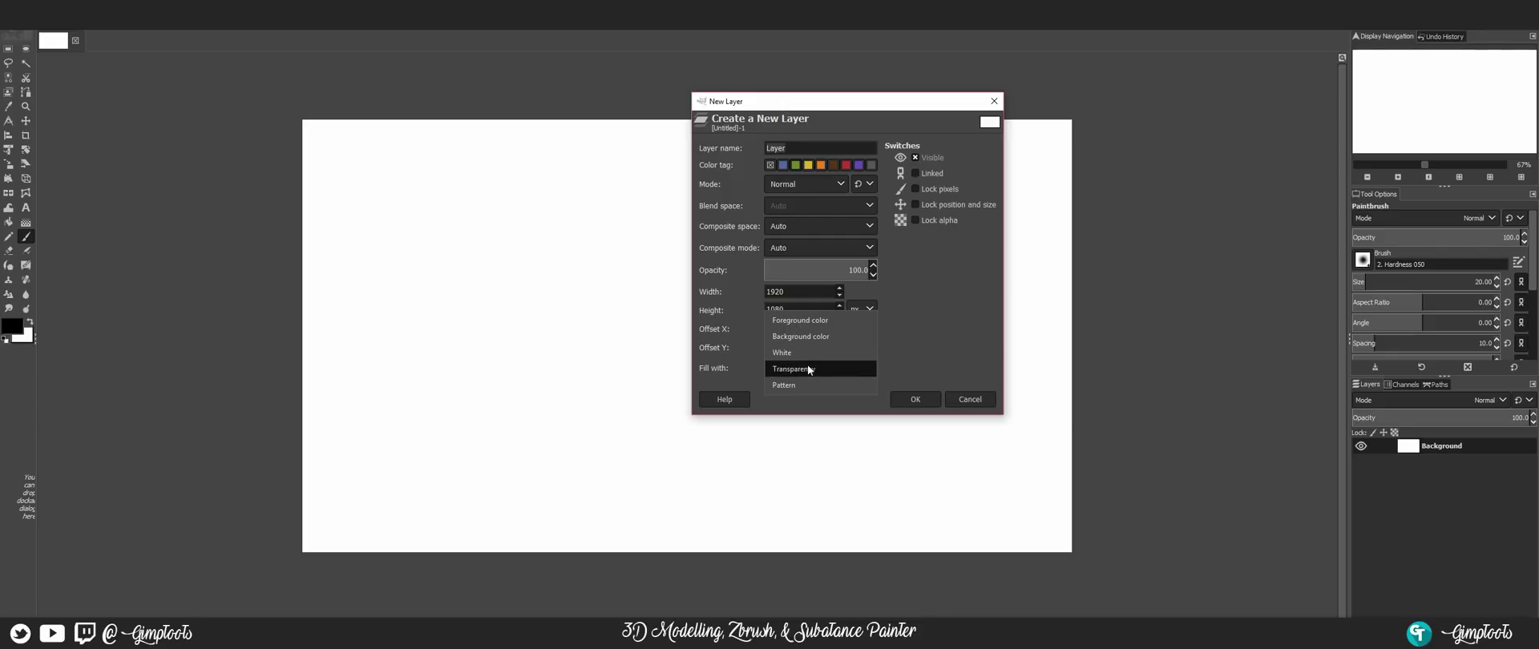
click(864, 329)
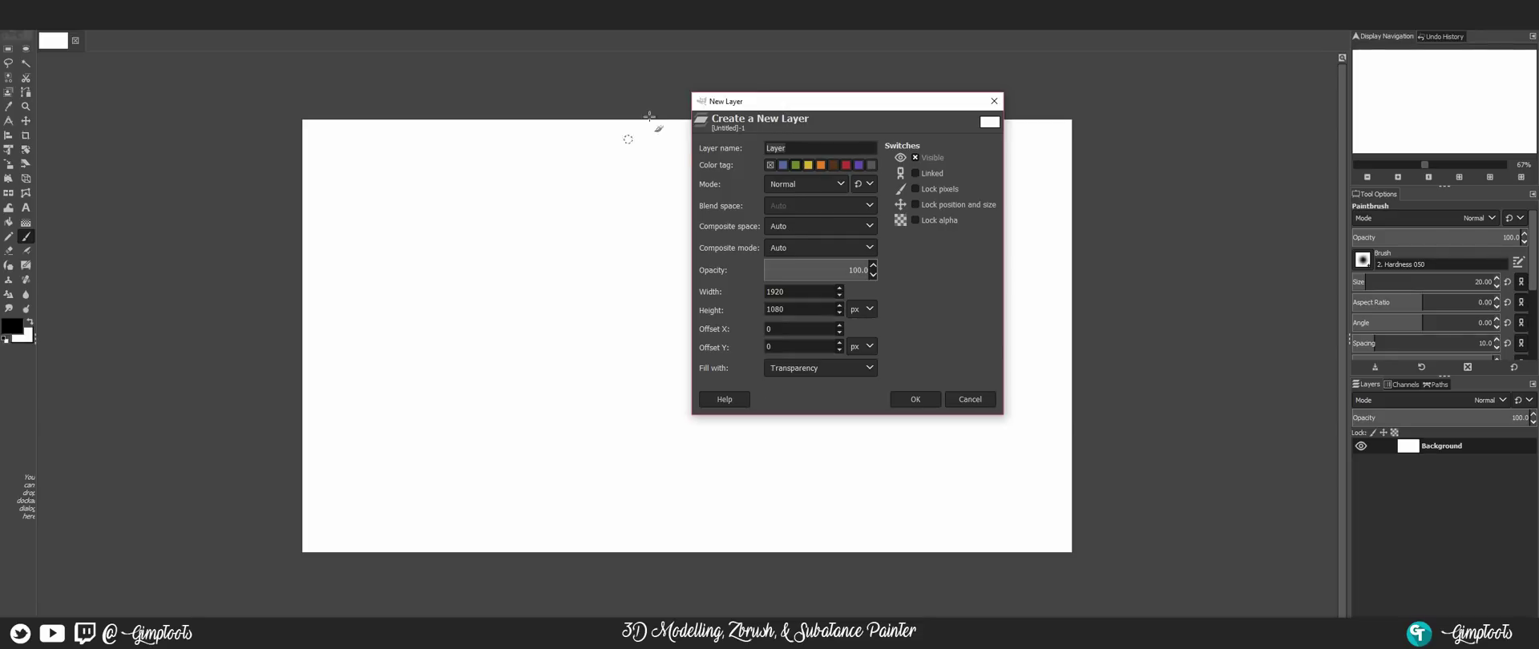
click(914, 399)
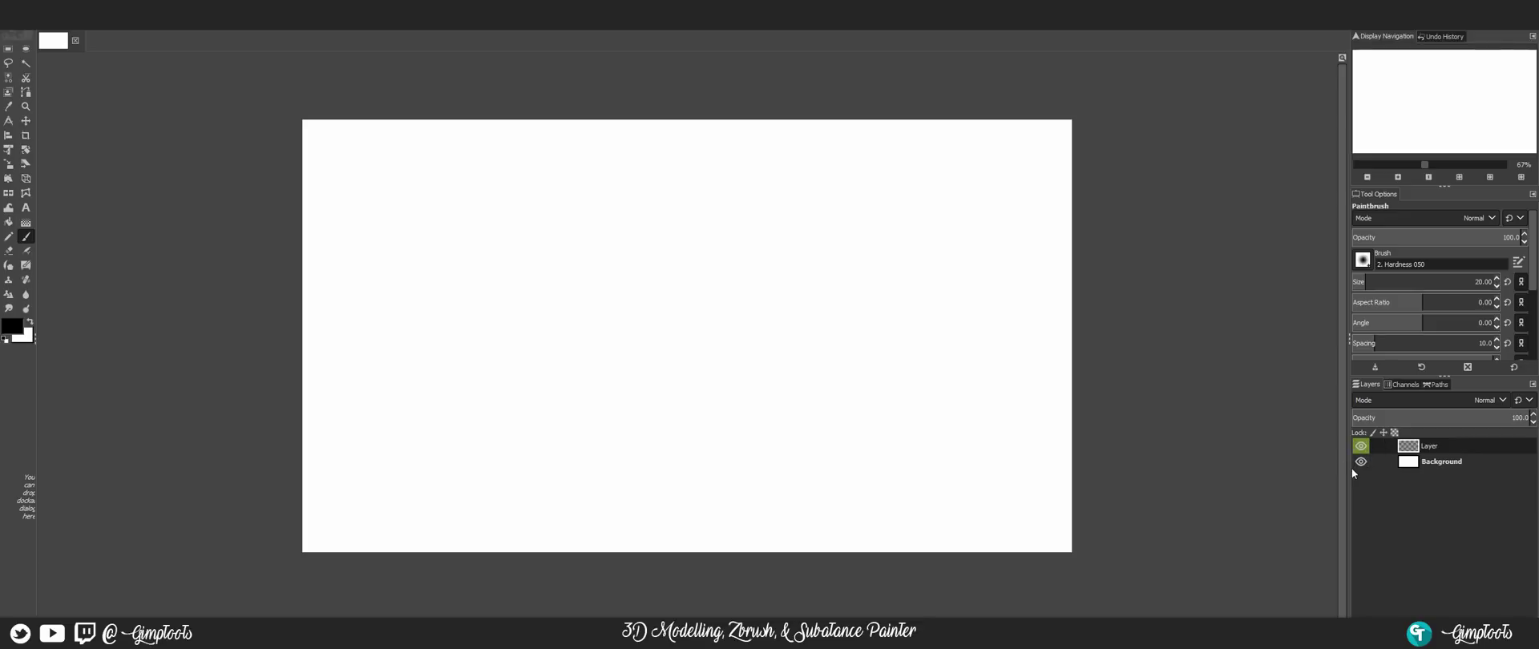
drag(1349, 473, 1222, 453)
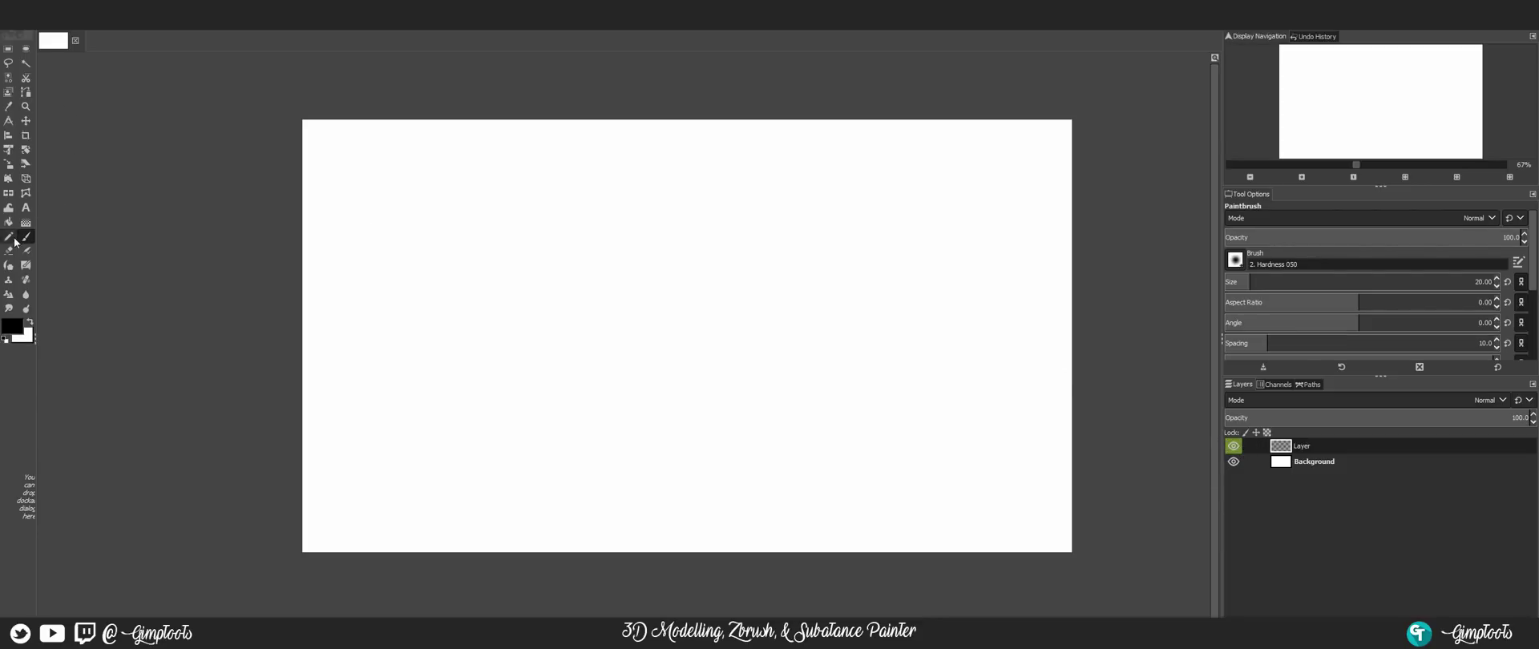
Step: Activate the Unified Transform tool and bring its Tool Options into view
key(shift+t)
click(610, 201)
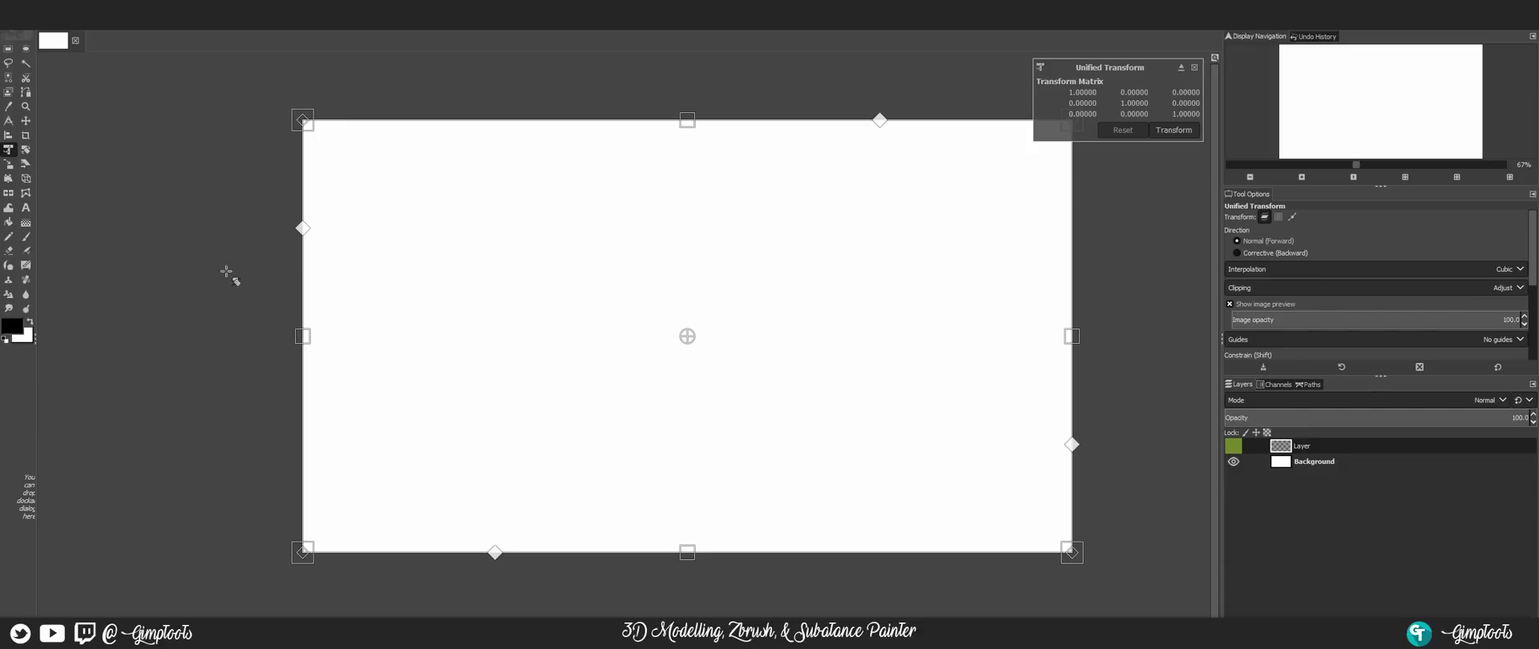
scroll(1354, 275, down, 2)
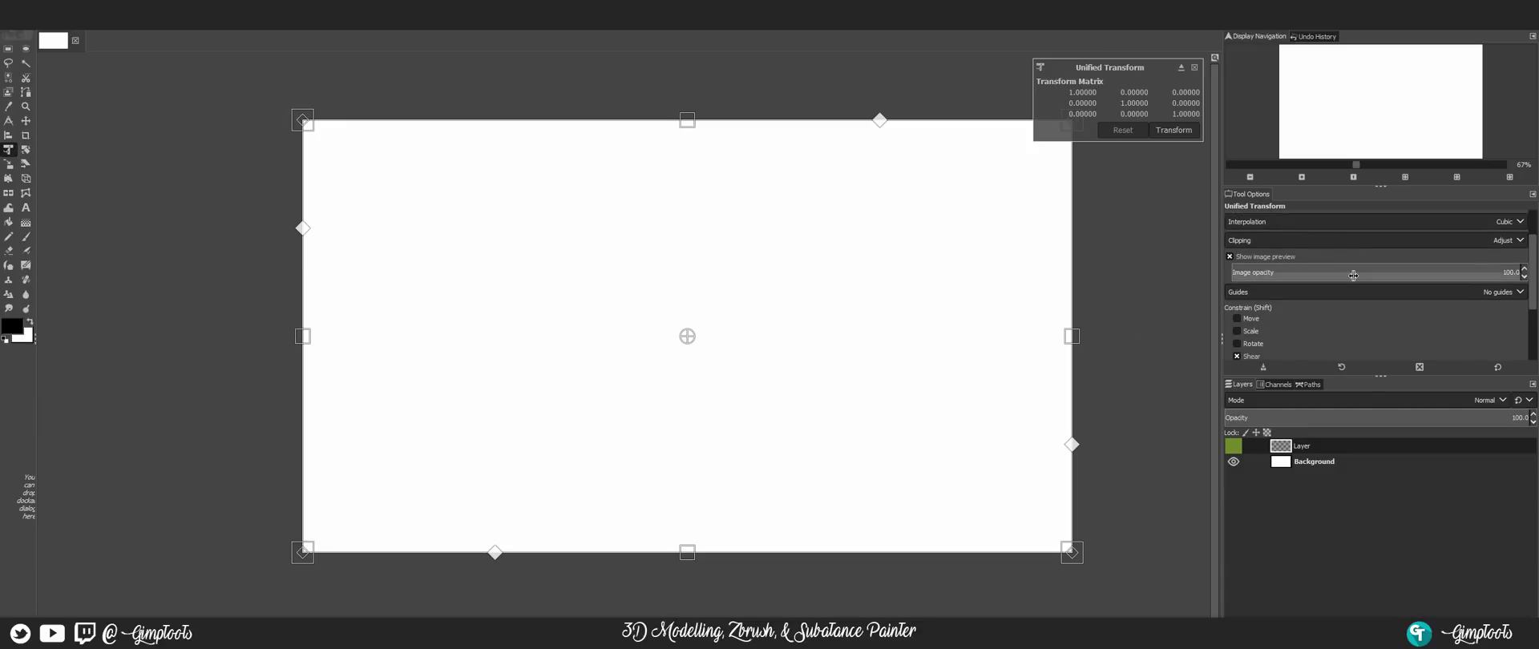
scroll(1314, 277, down, 2)
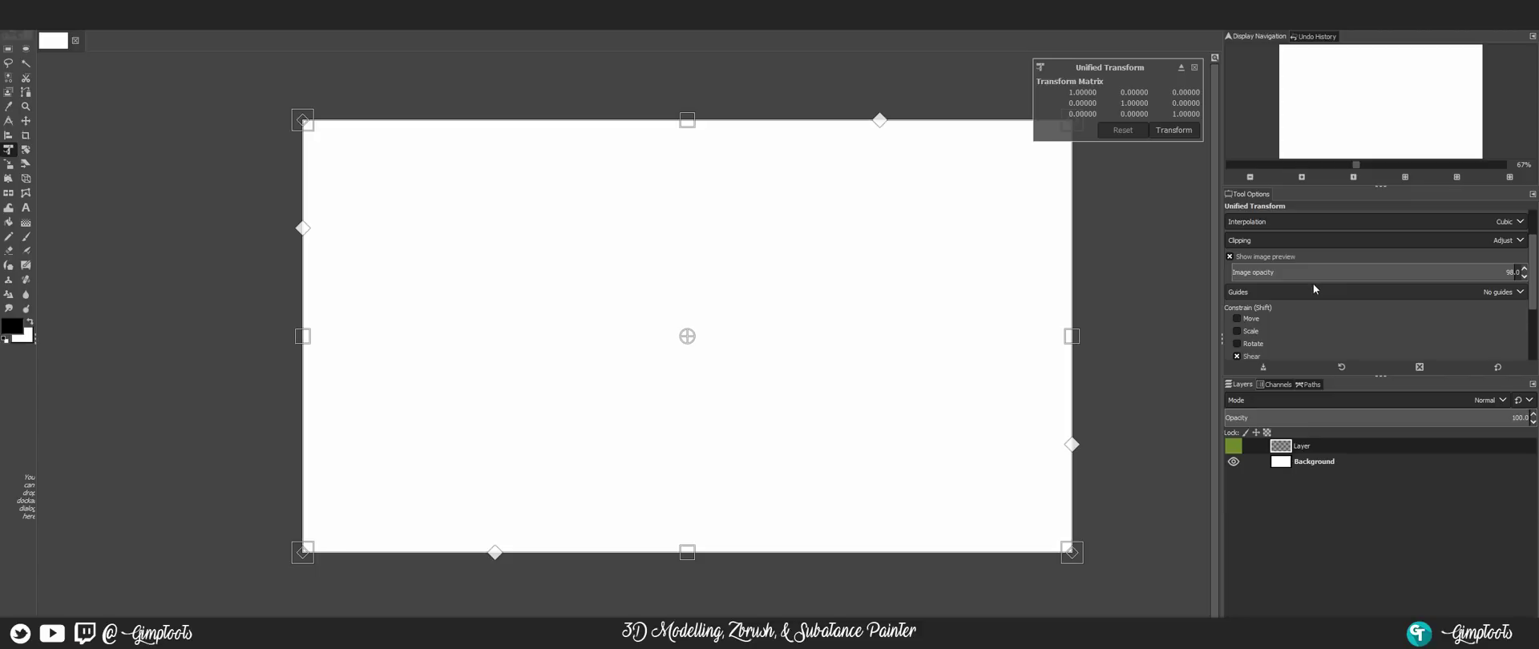
scroll(1314, 274, up, 2)
drag(1534, 266, 1533, 245)
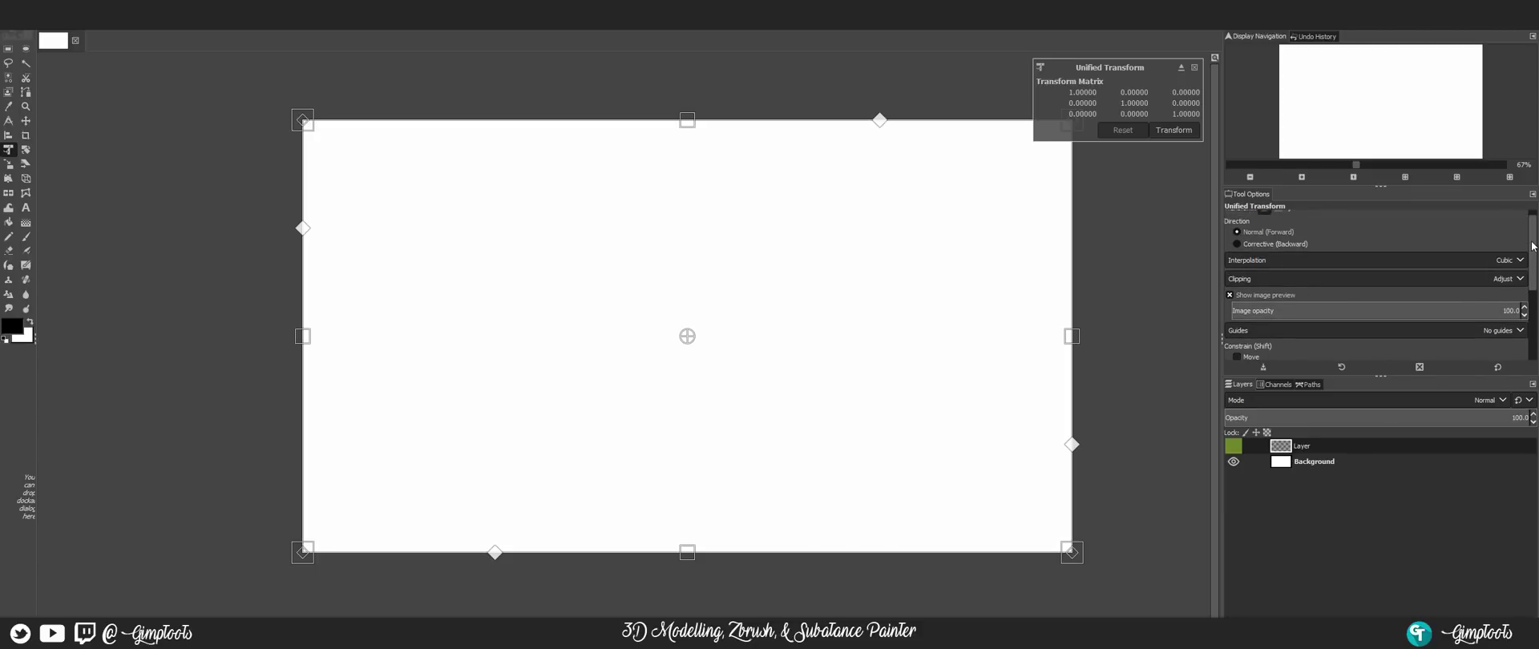
Step: Try Number of lines guides, set Guides back to No guides, and cancel the transform
click(1258, 329)
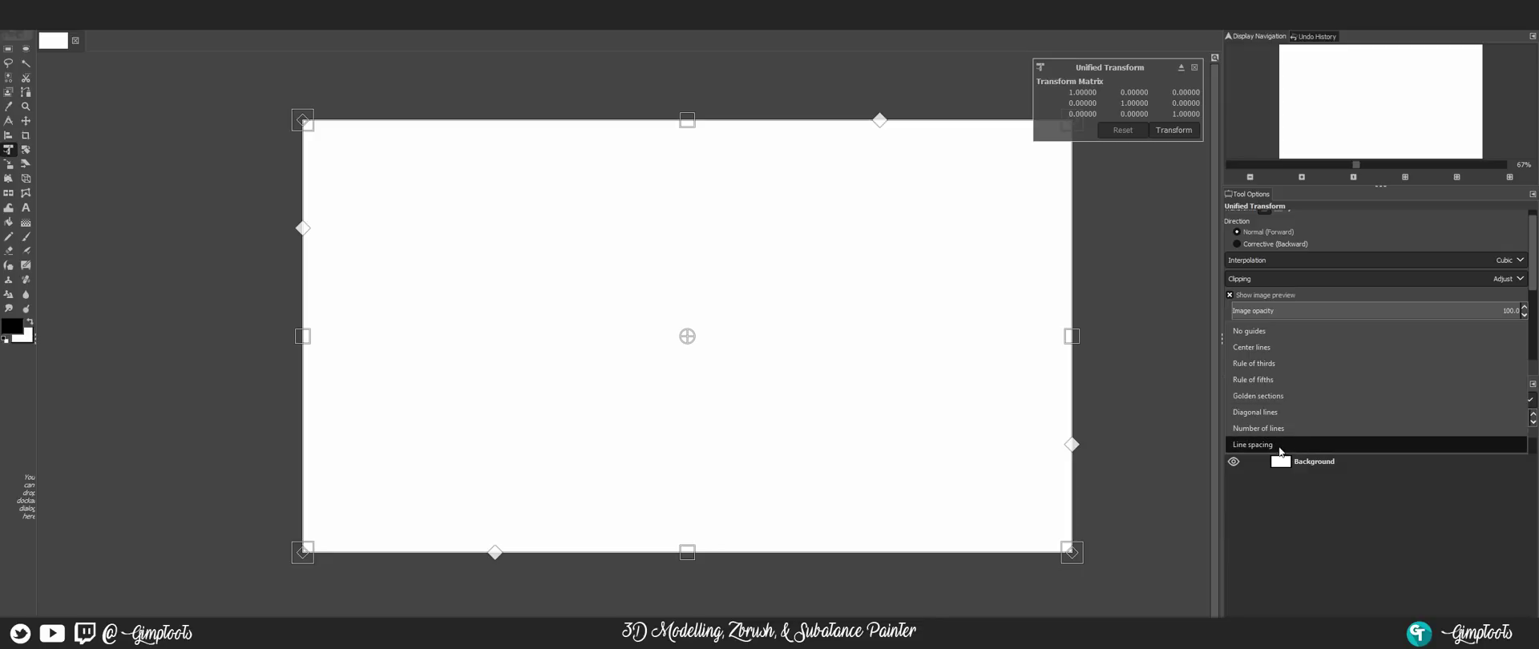
click(1259, 428)
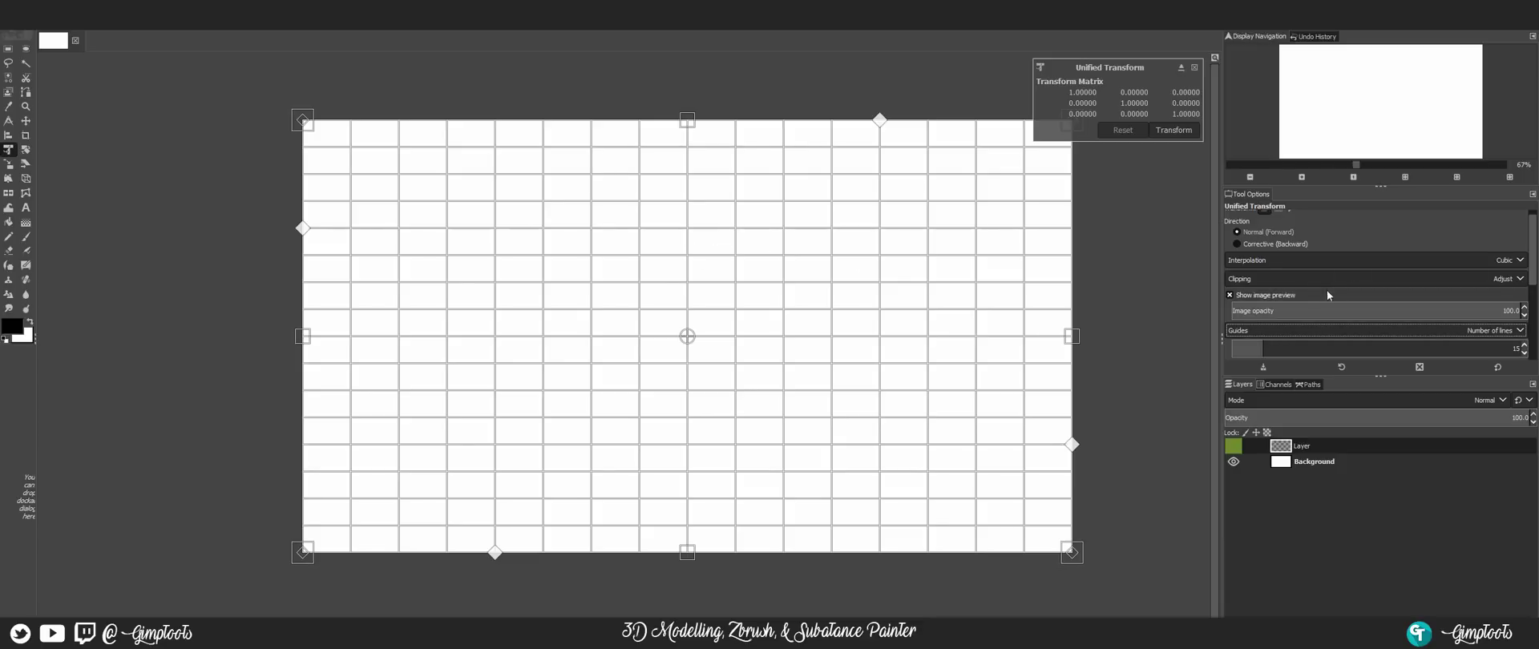
click(1278, 330)
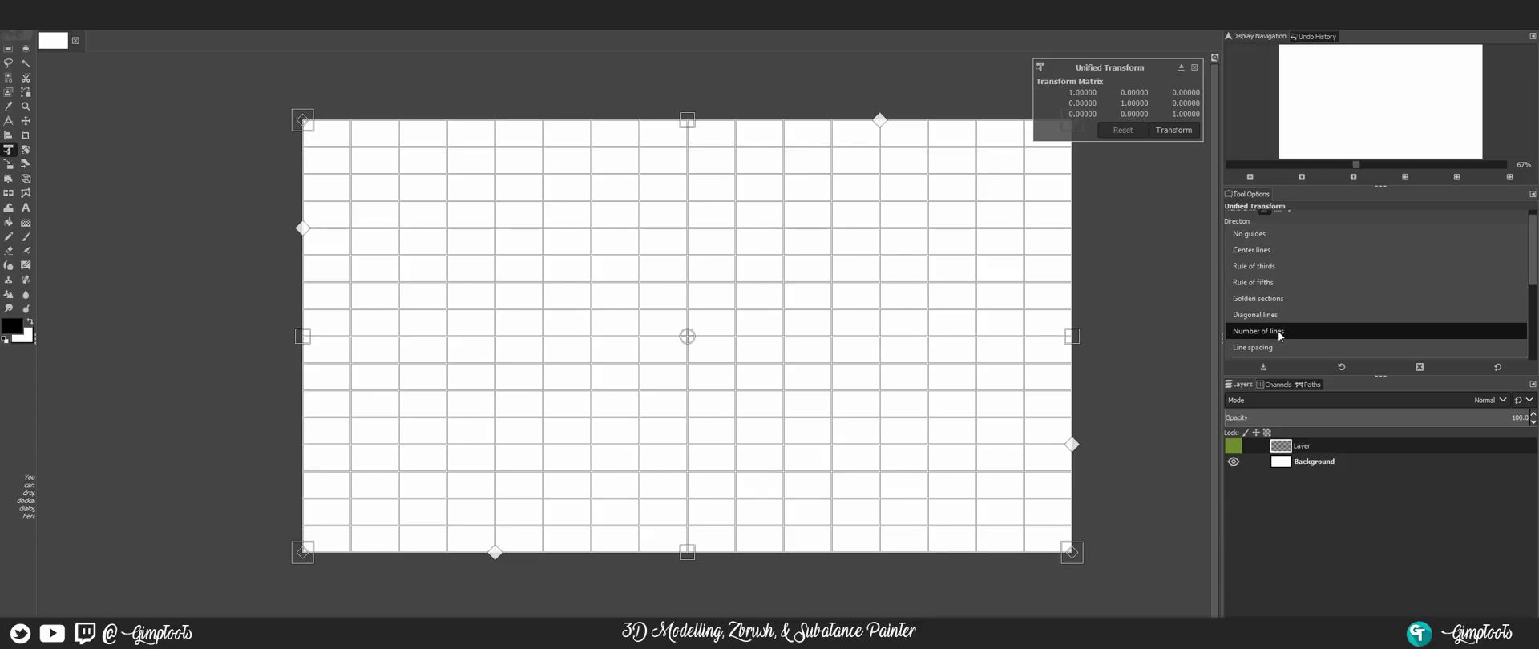
click(1250, 233)
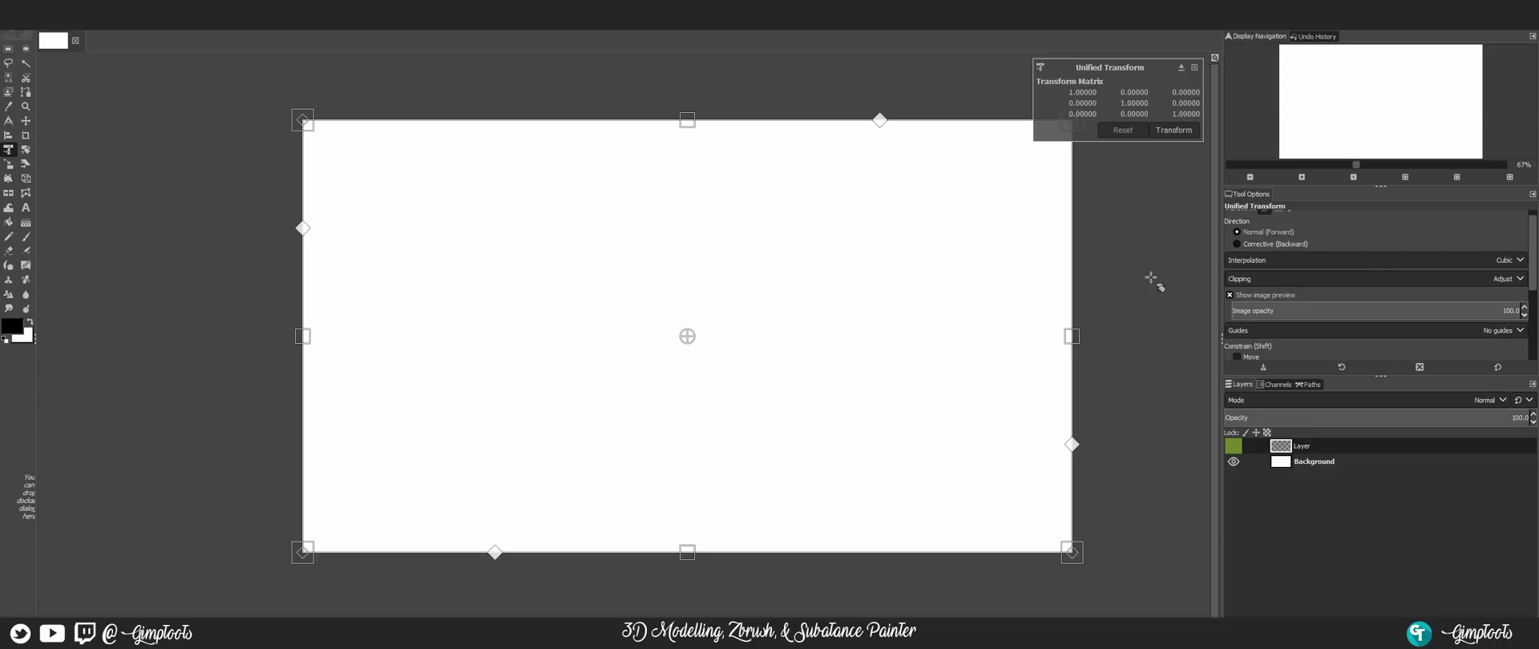
key(Escape)
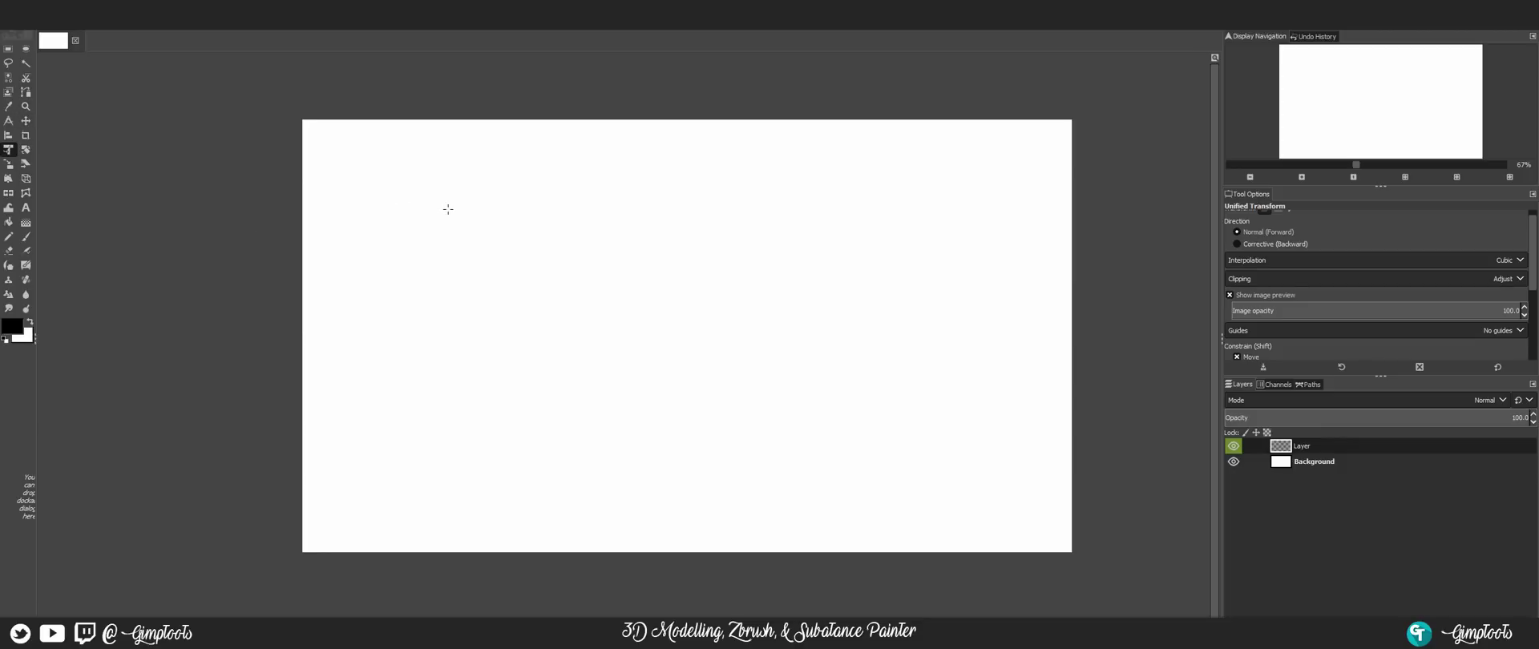
Step: Switch to the Scale tool and keep its guides at No guides
key(shift+s)
click(610, 205)
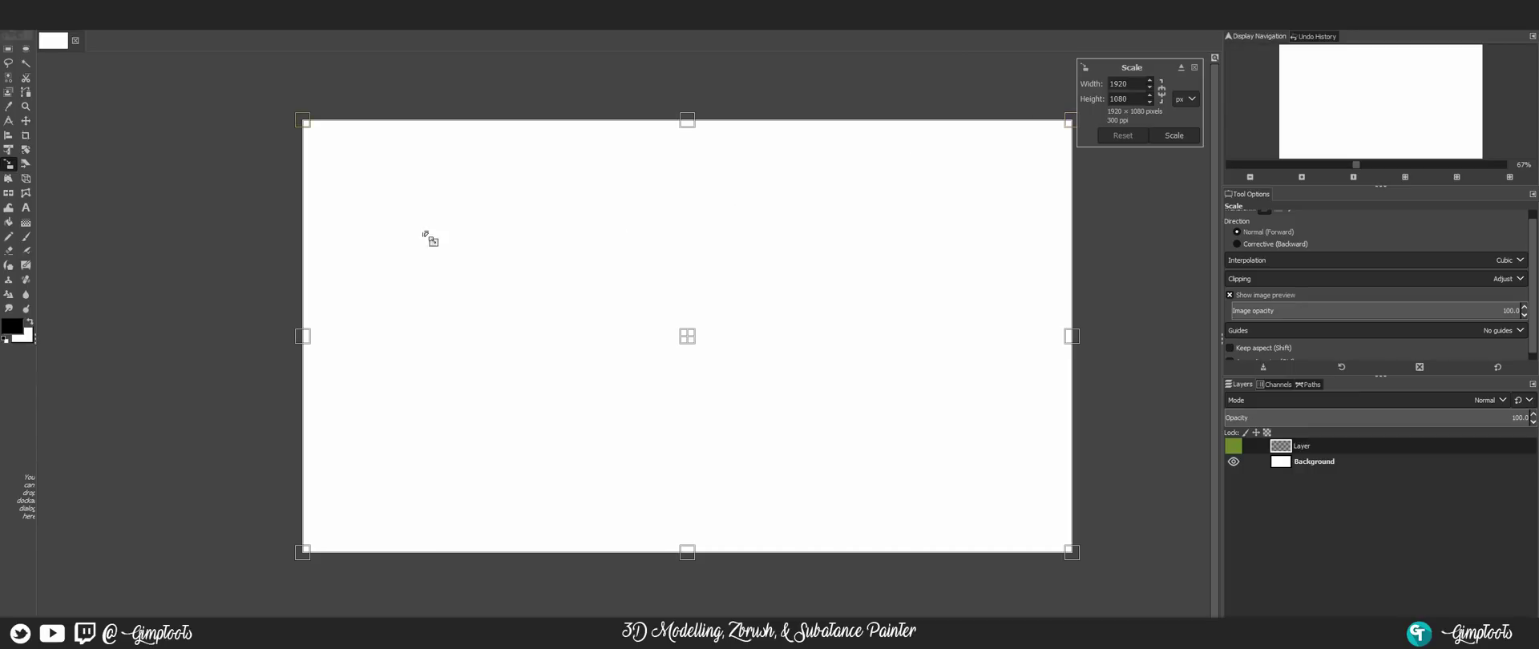
click(1293, 330)
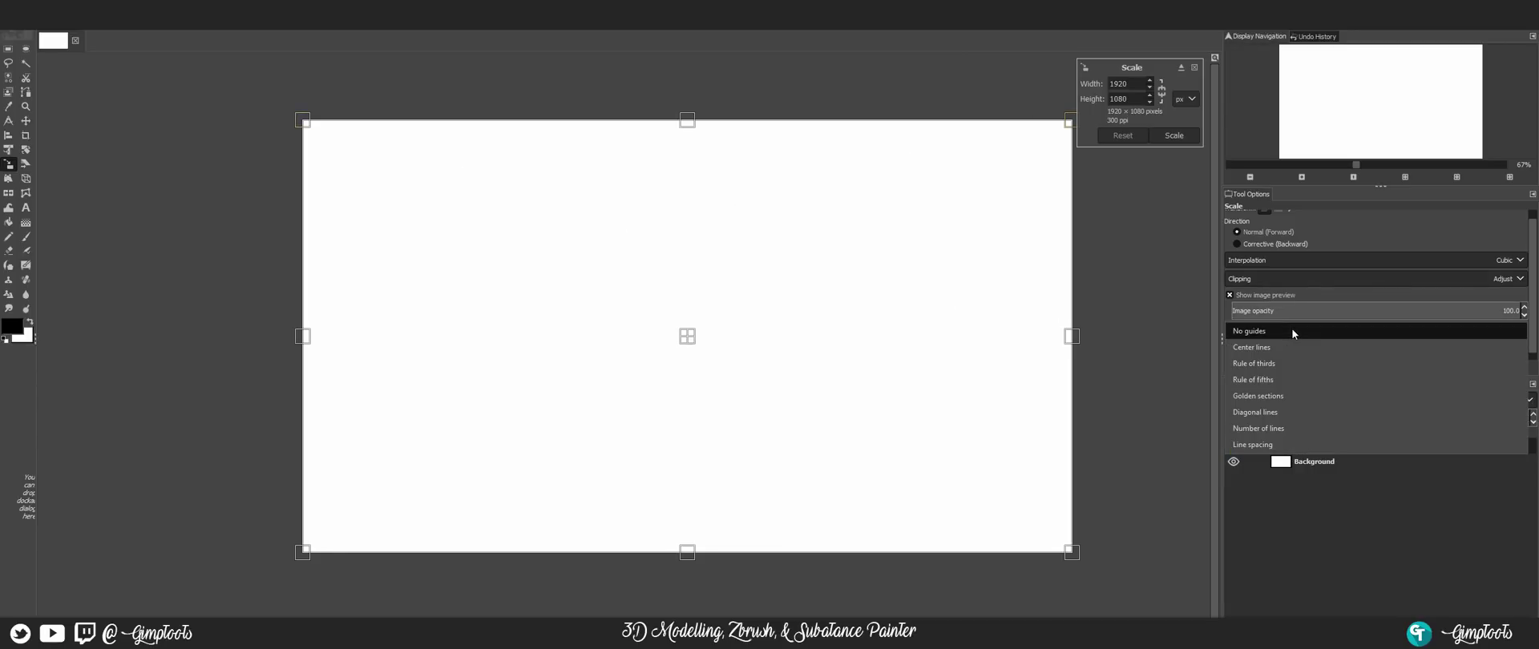
click(1255, 331)
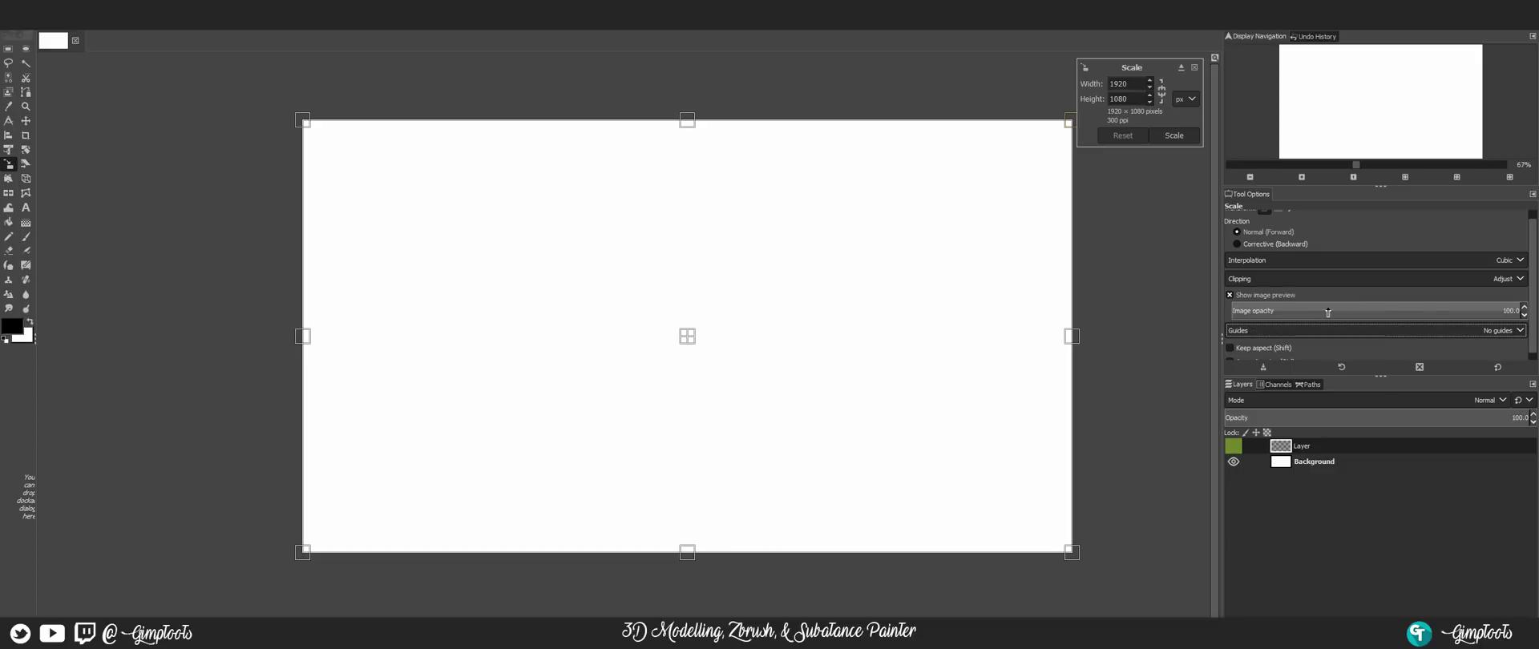
scroll(1283, 311, down, 1)
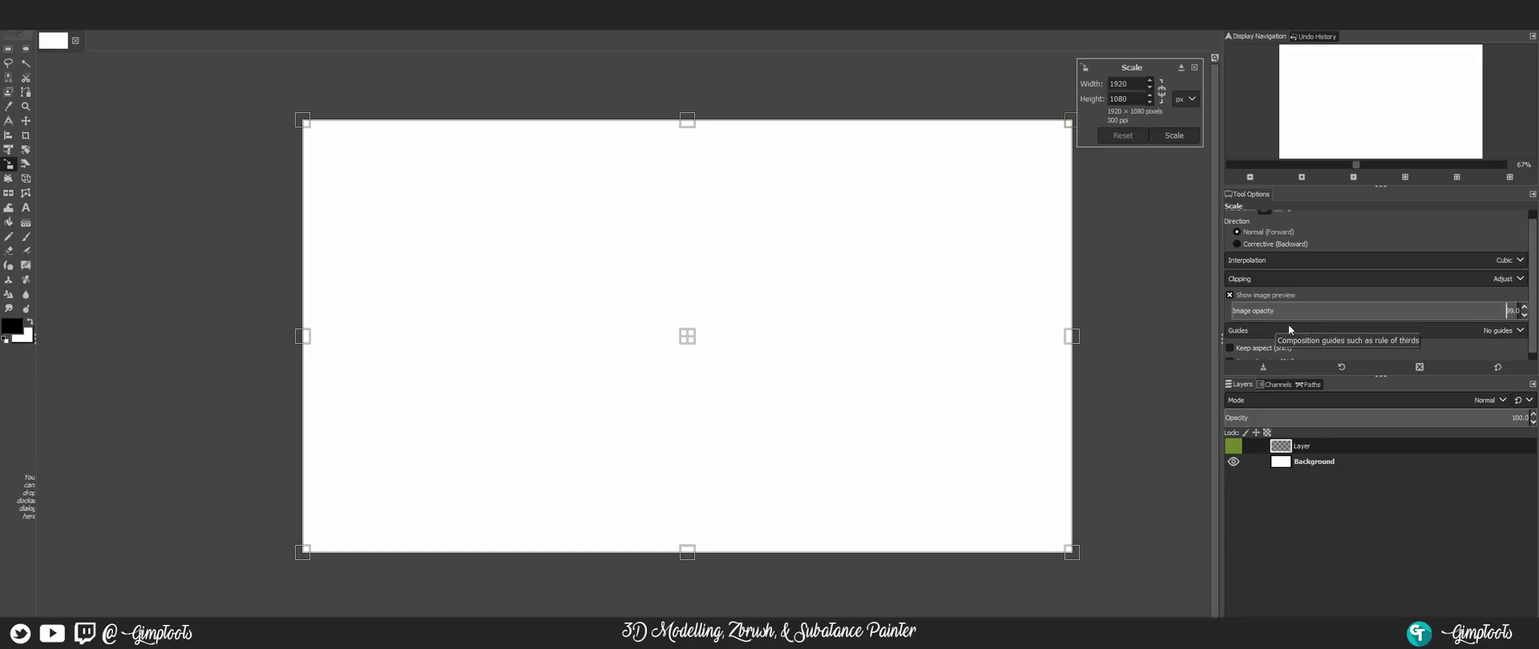
Step: Try the Shear tool, then start a unified transform on the layer
click(25, 165)
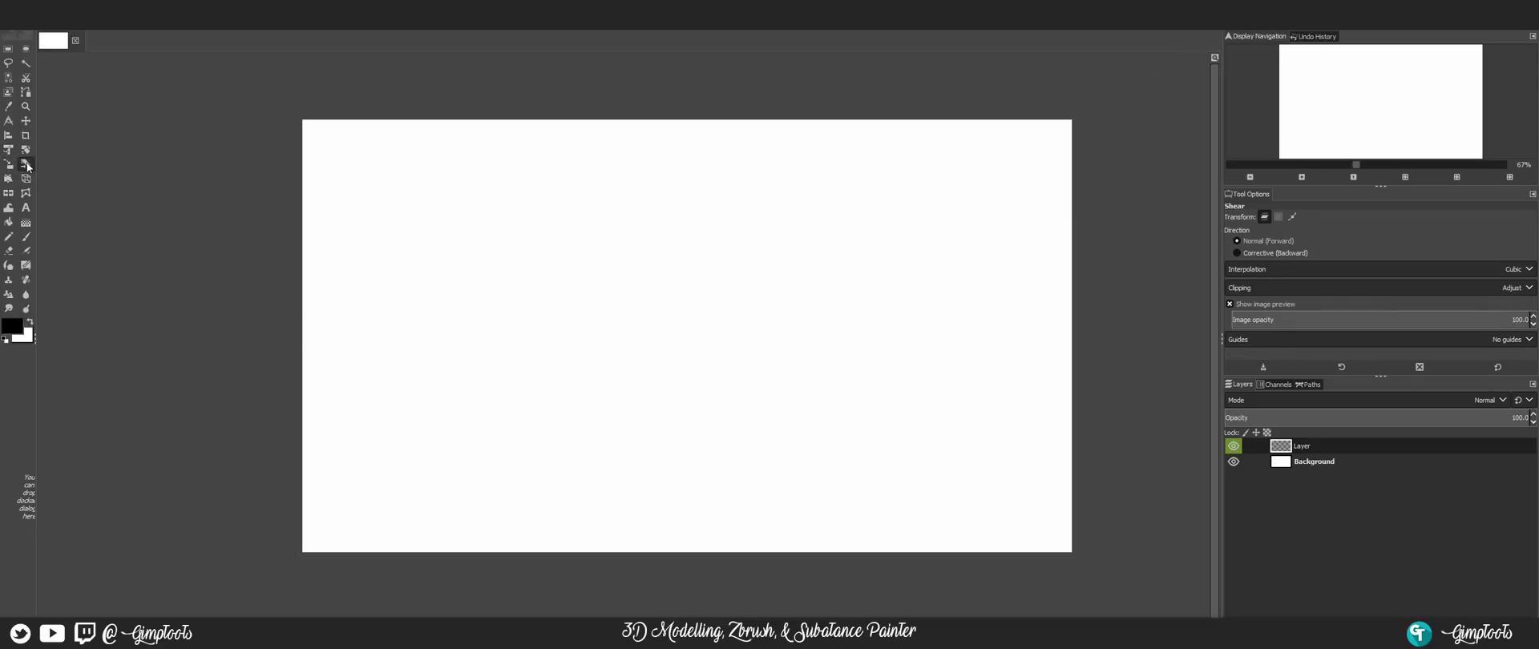
click(8, 149)
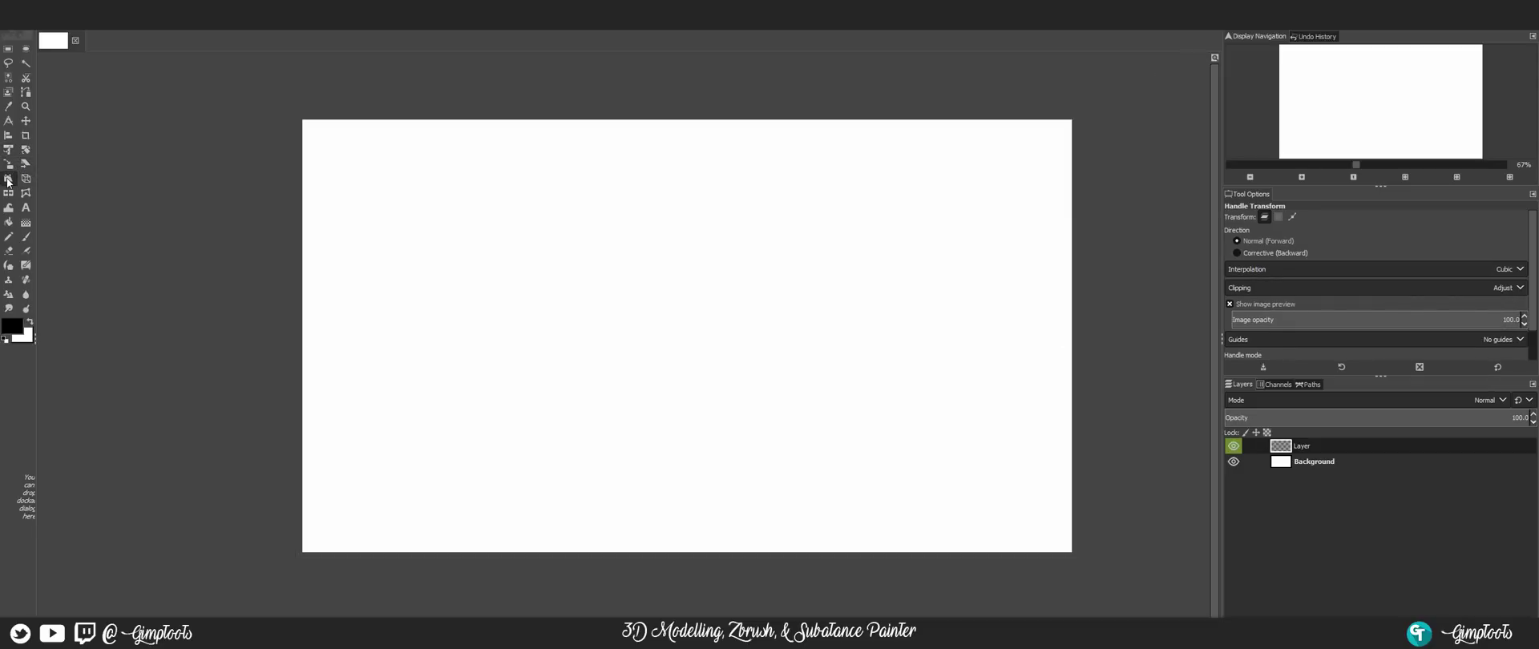
click(633, 341)
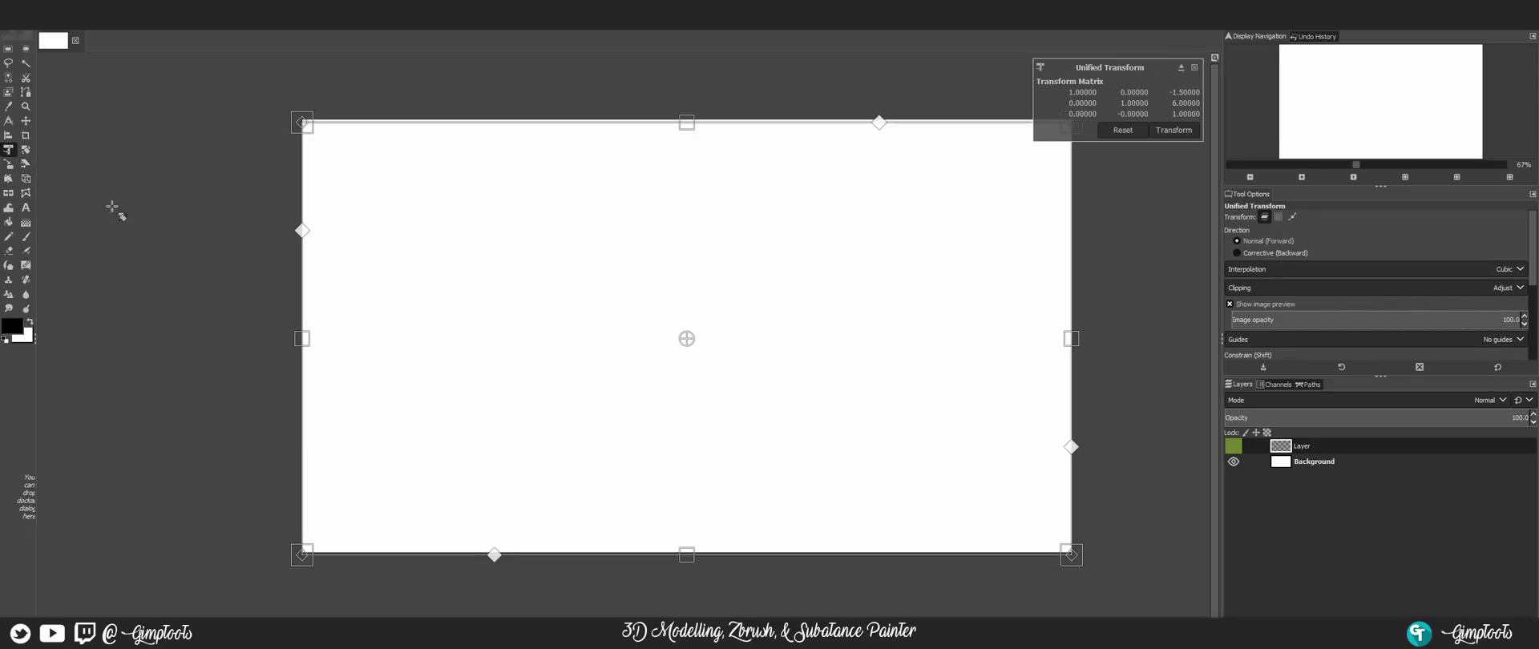
click(26, 149)
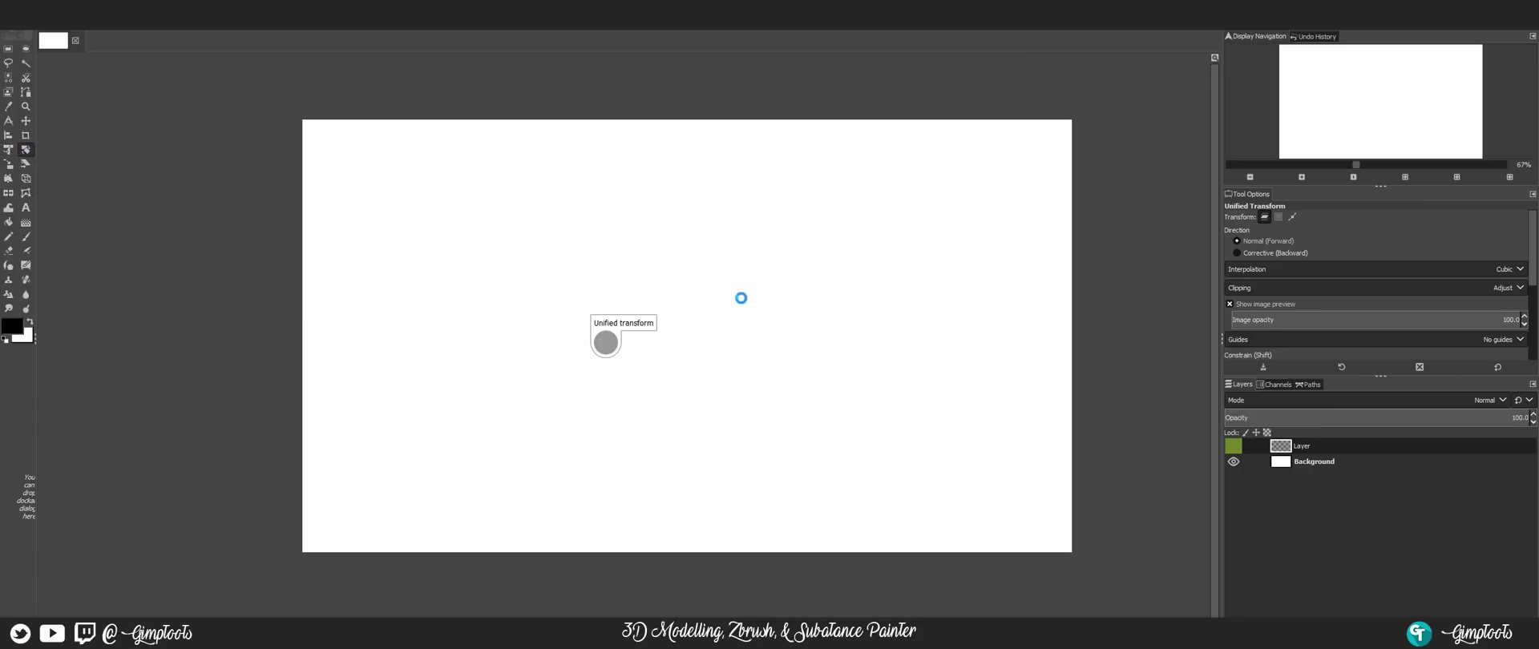
Step: Switch to the Rotate tool, begin a rotation, and leave guides at No guides
key(shift+r)
click(834, 258)
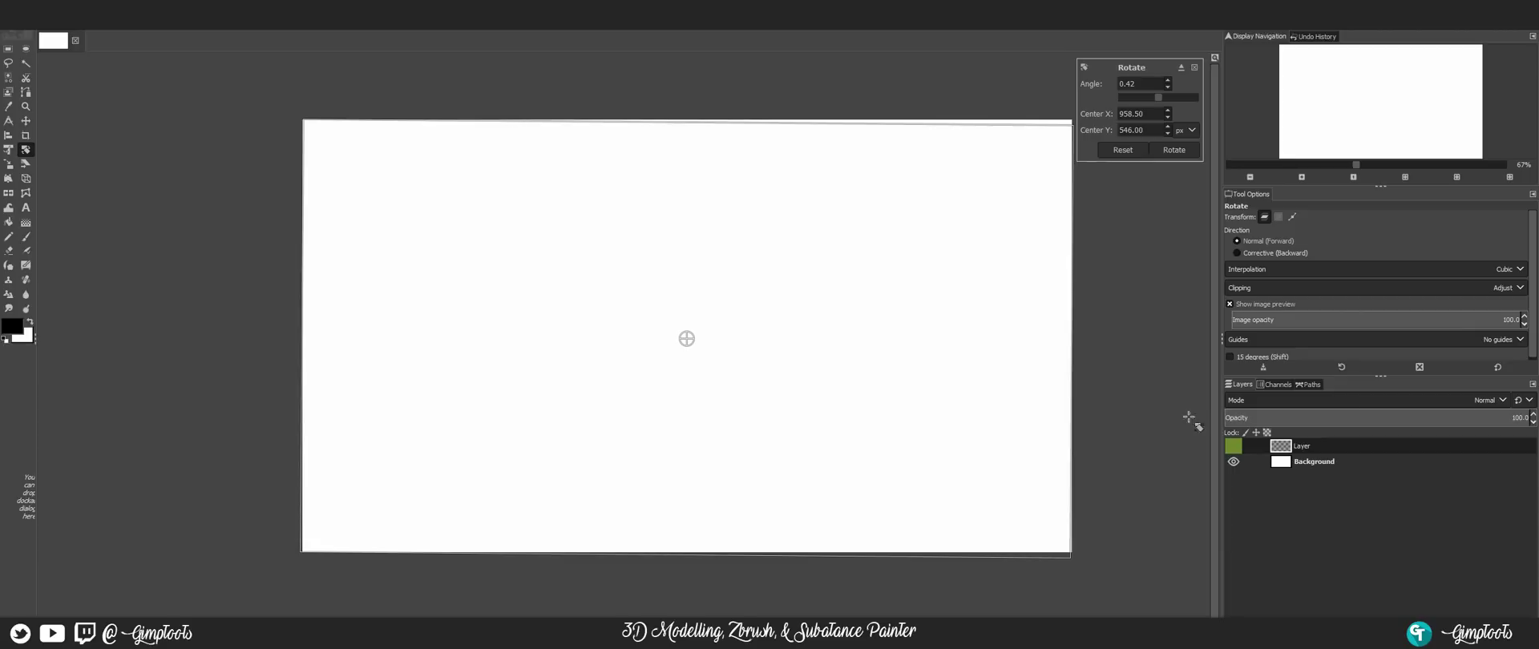
click(1259, 341)
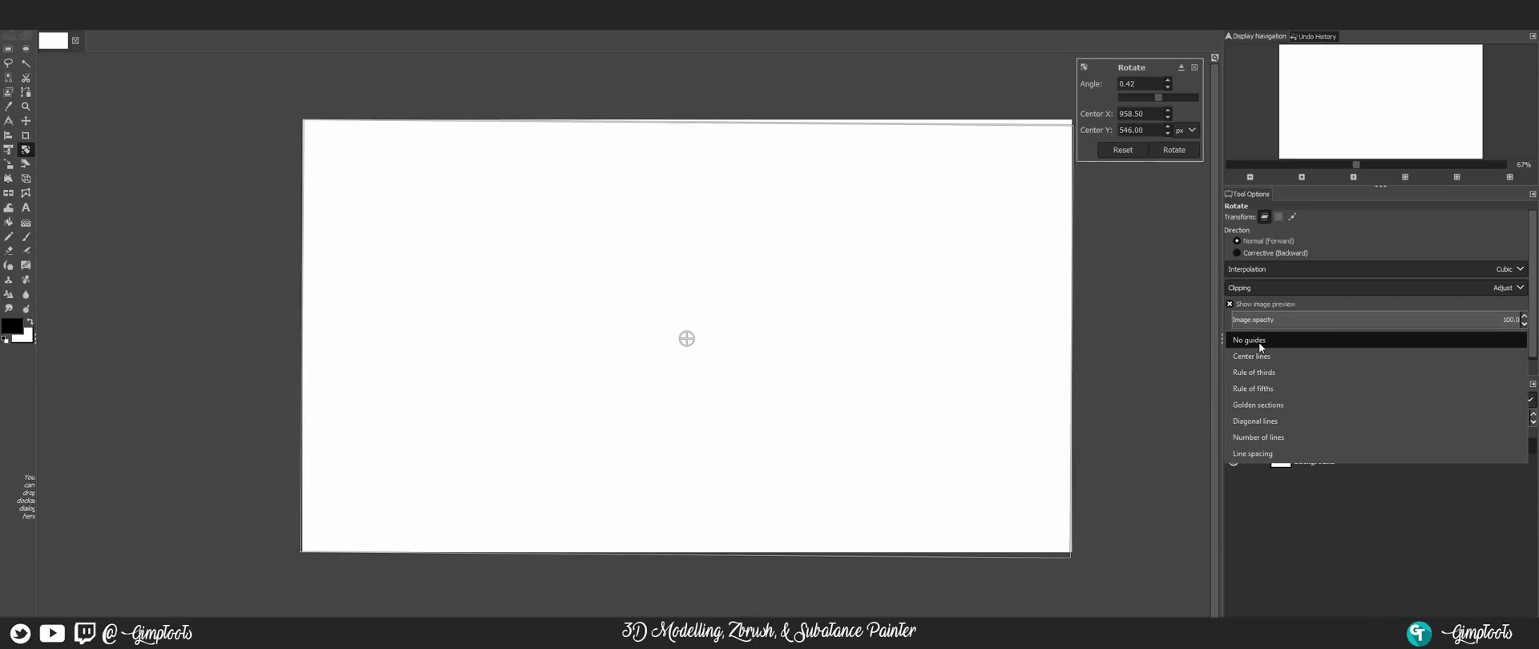
click(1263, 340)
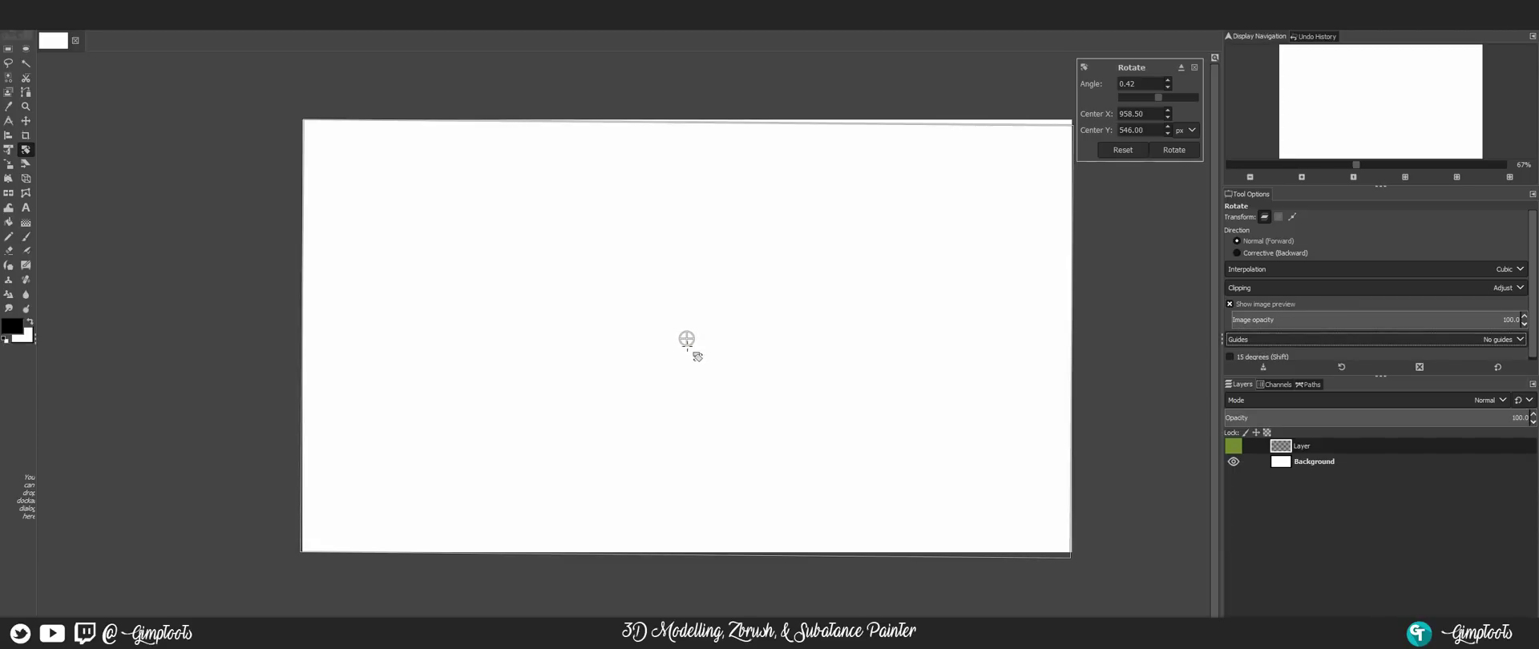
Step: Cancel the rotation, undo, and add a new transparent layer named 'Layer'
key(Escape)
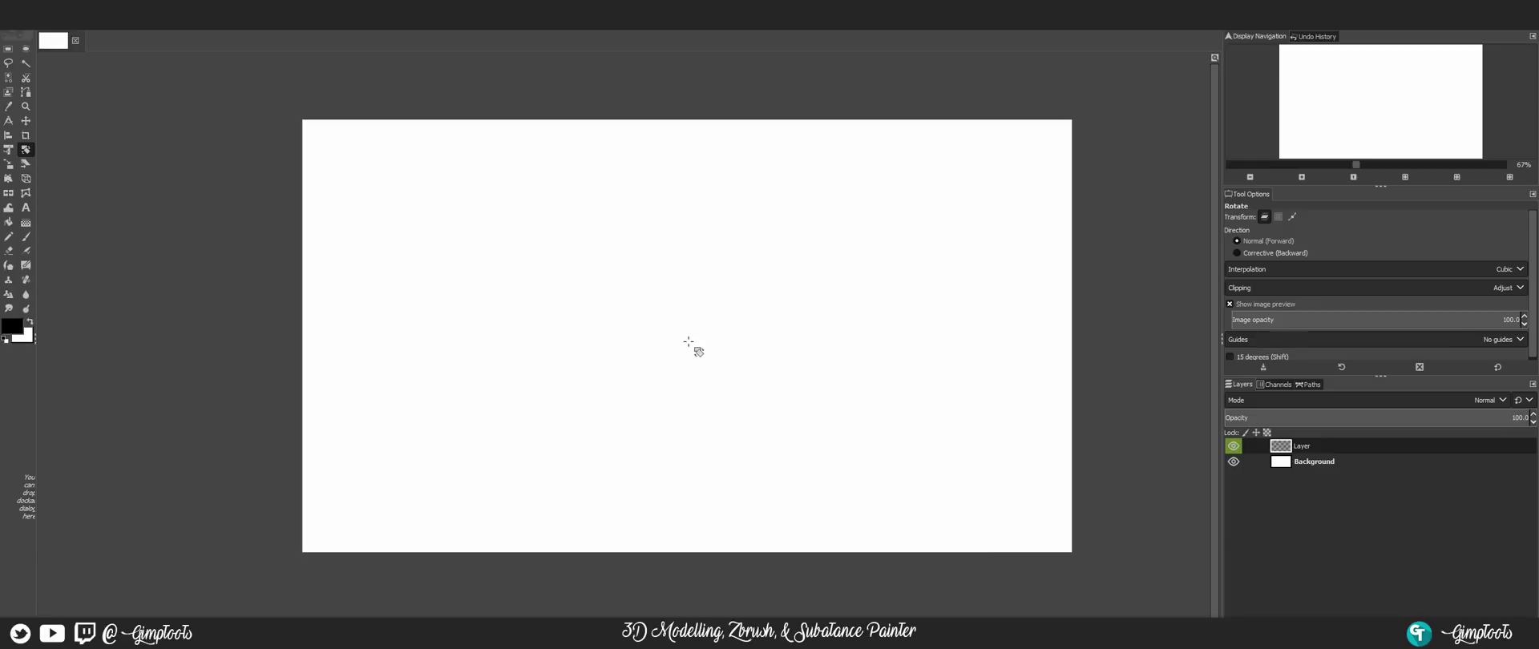
key(super+g)
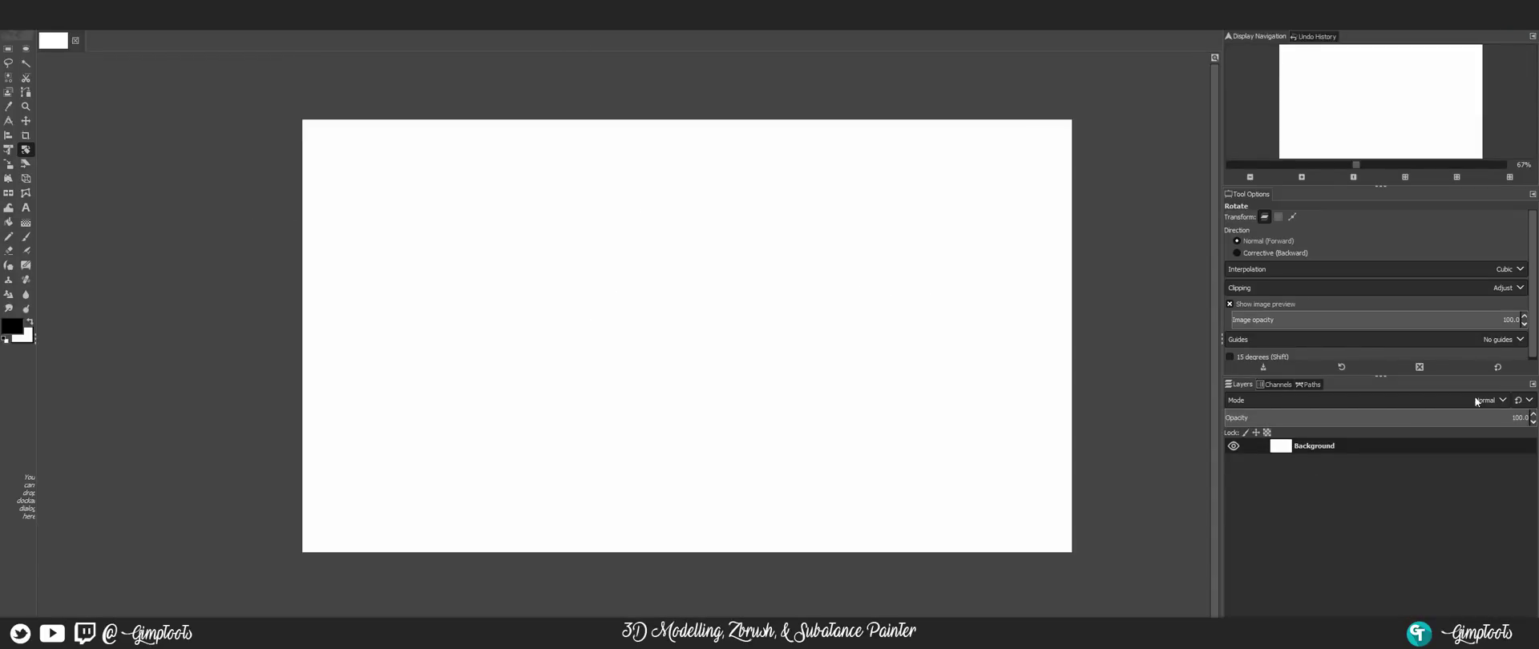
key(ctrl+shift+n)
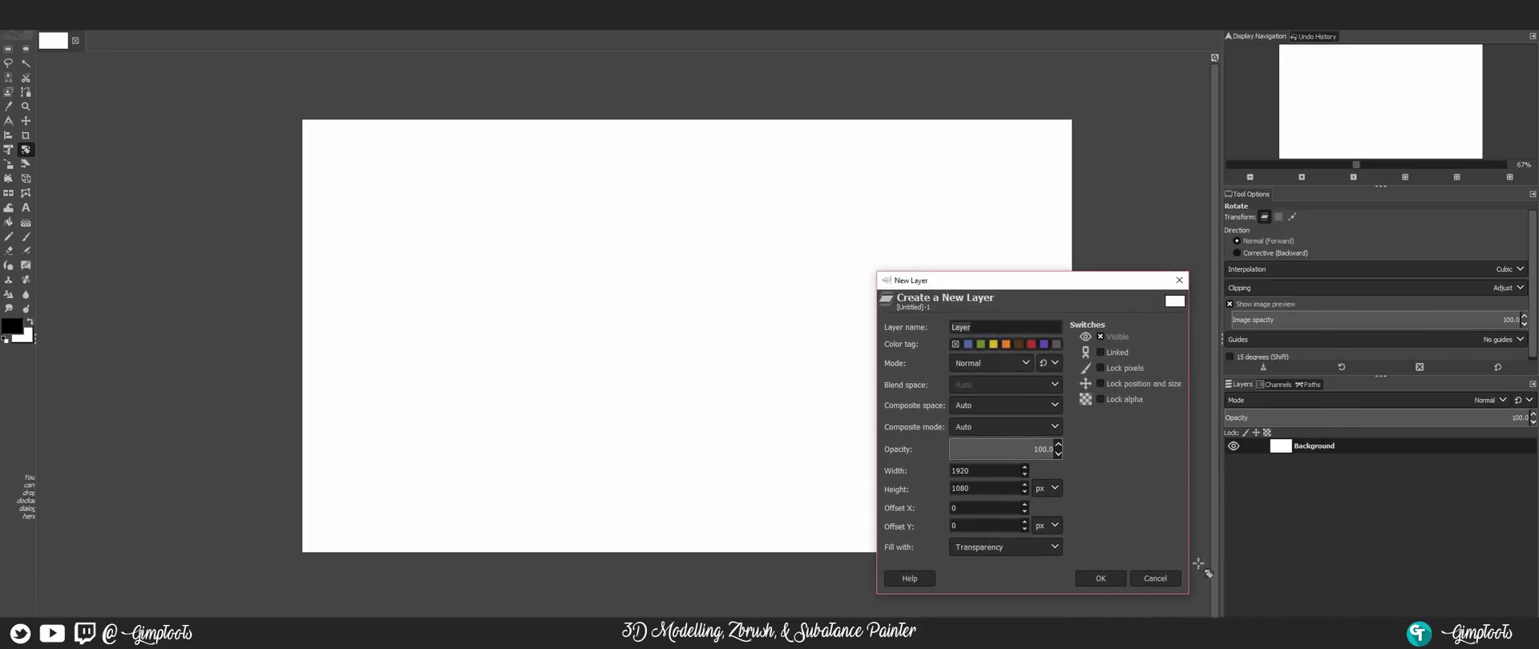
click(1116, 579)
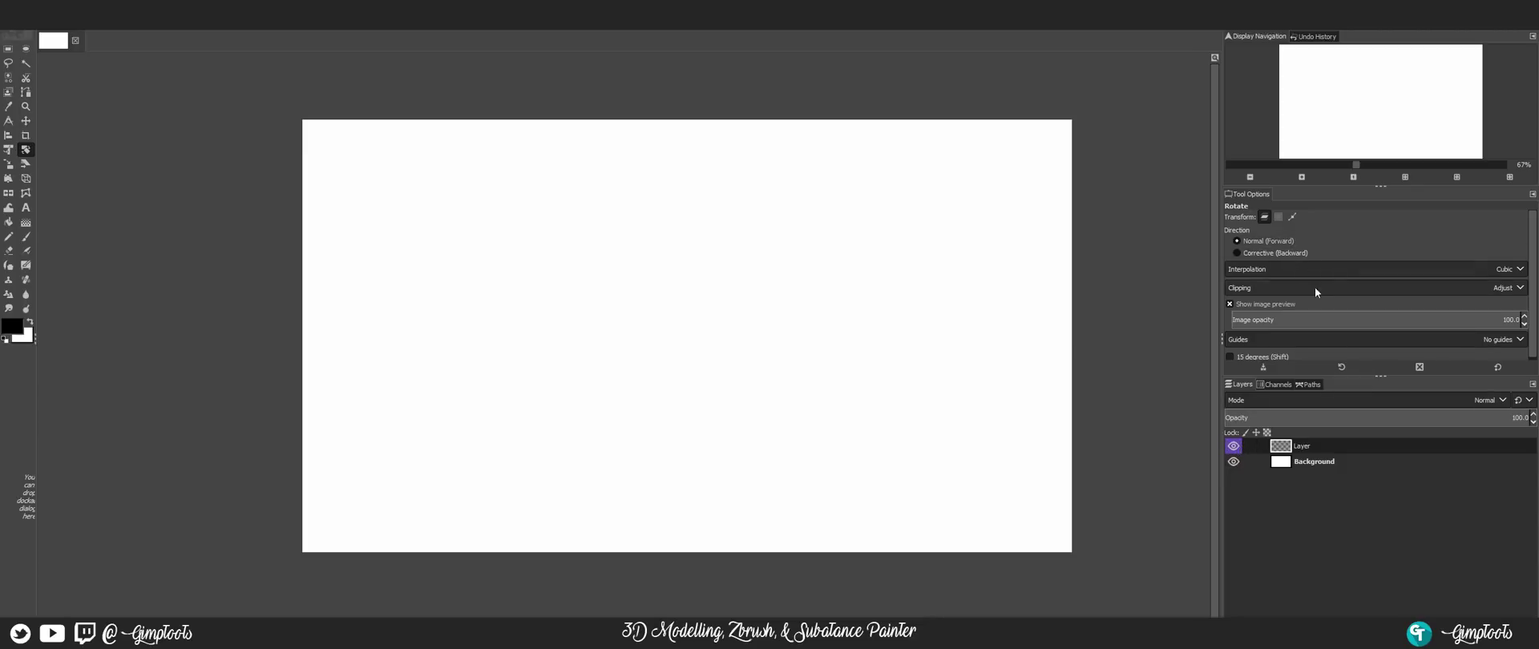
scroll(1332, 307, down, 1)
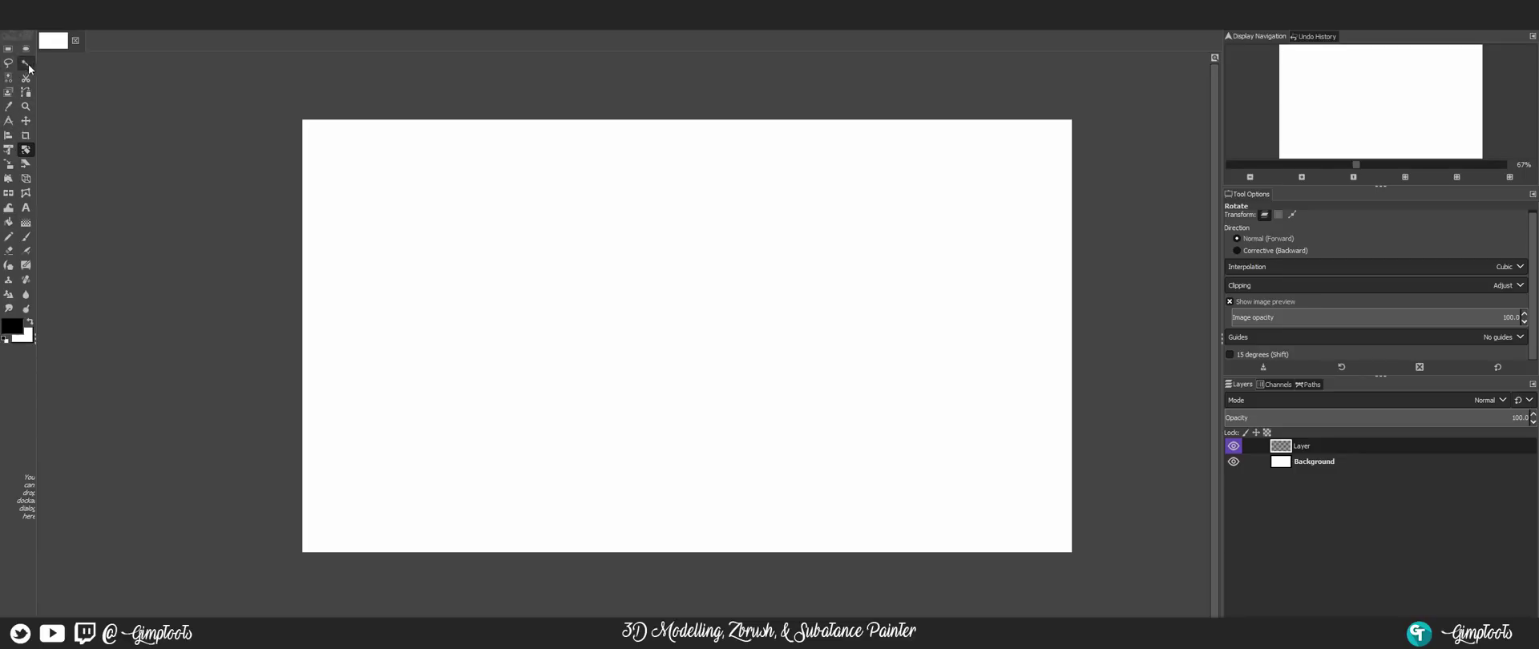
Step: Select the Move tool and set Tool Toggle to 'Move the active layer'
click(27, 121)
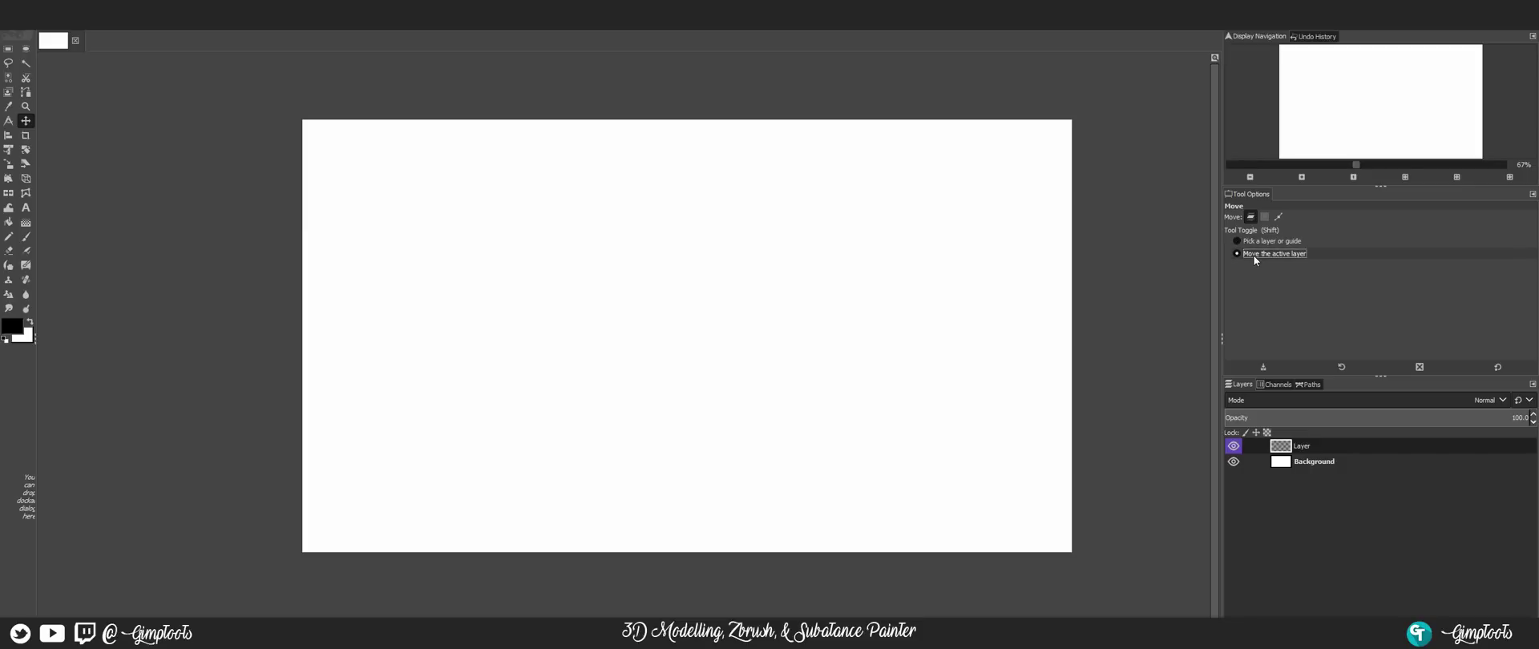
click(1259, 253)
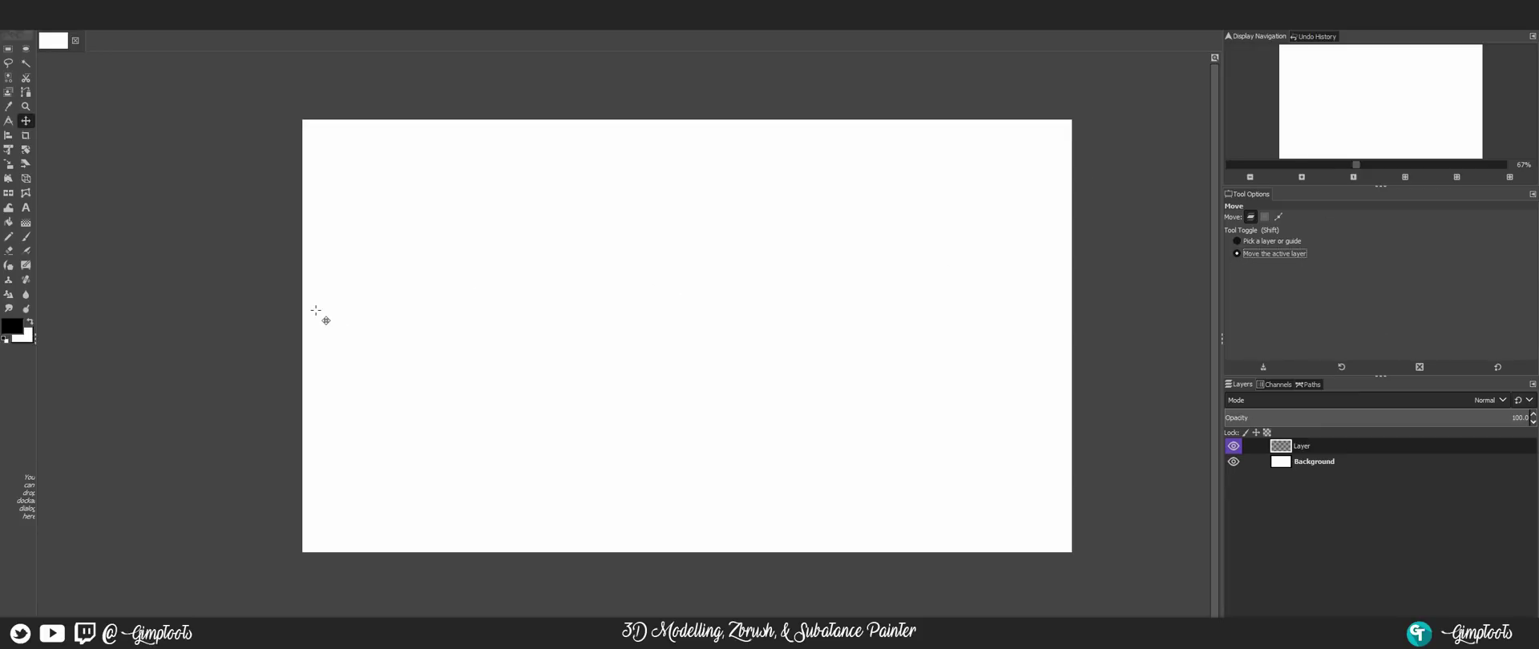
Step: Draw a vertical black-to-white gradient, reposition its endpoints and midpoint, then discard it
click(25, 222)
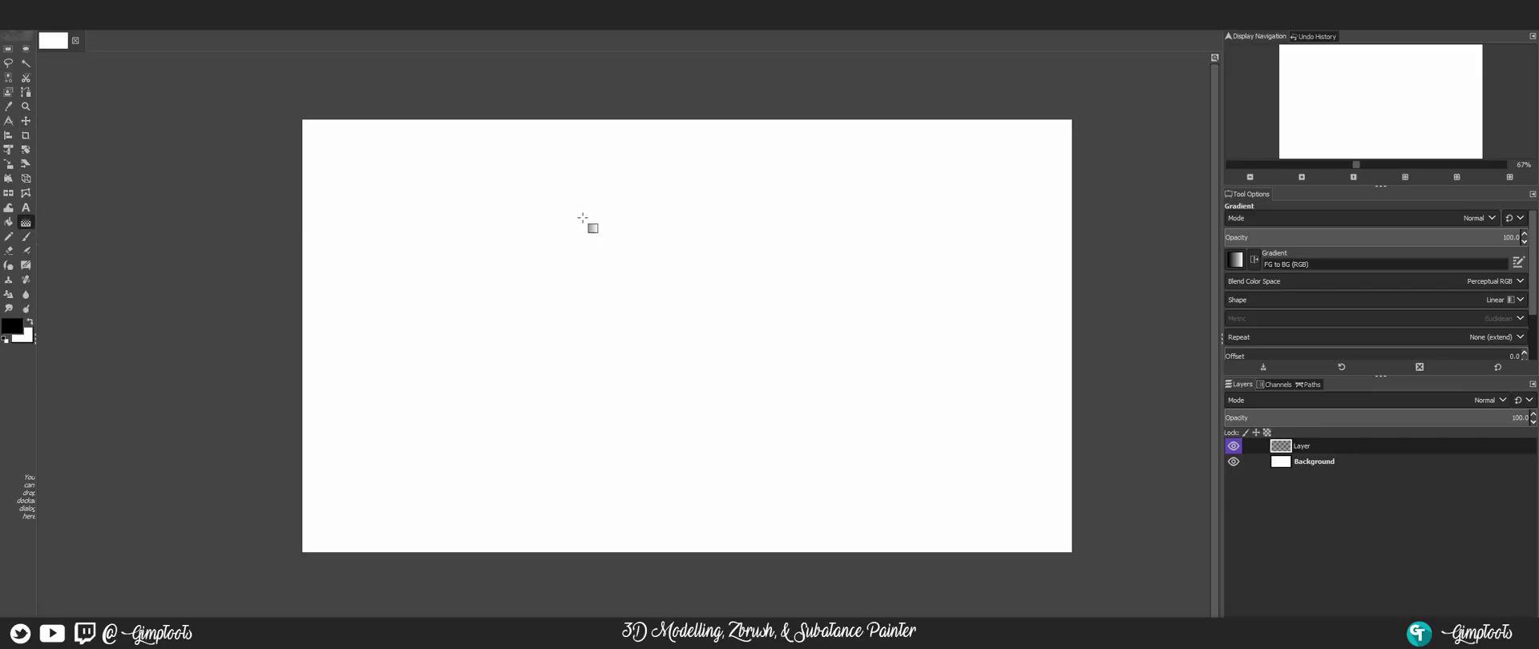
drag(696, 121, 696, 473)
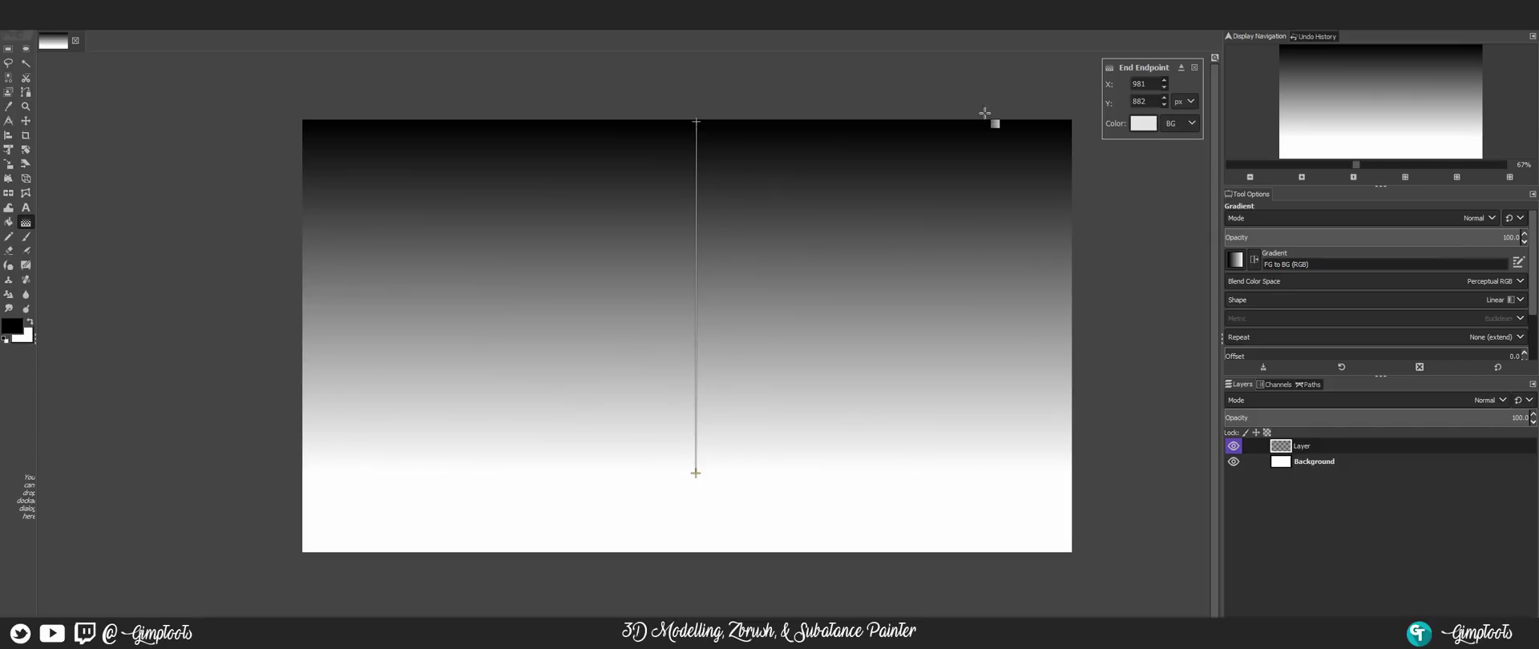
drag(696, 122, 392, 233)
drag(544, 354, 465, 285)
drag(391, 232, 904, 185)
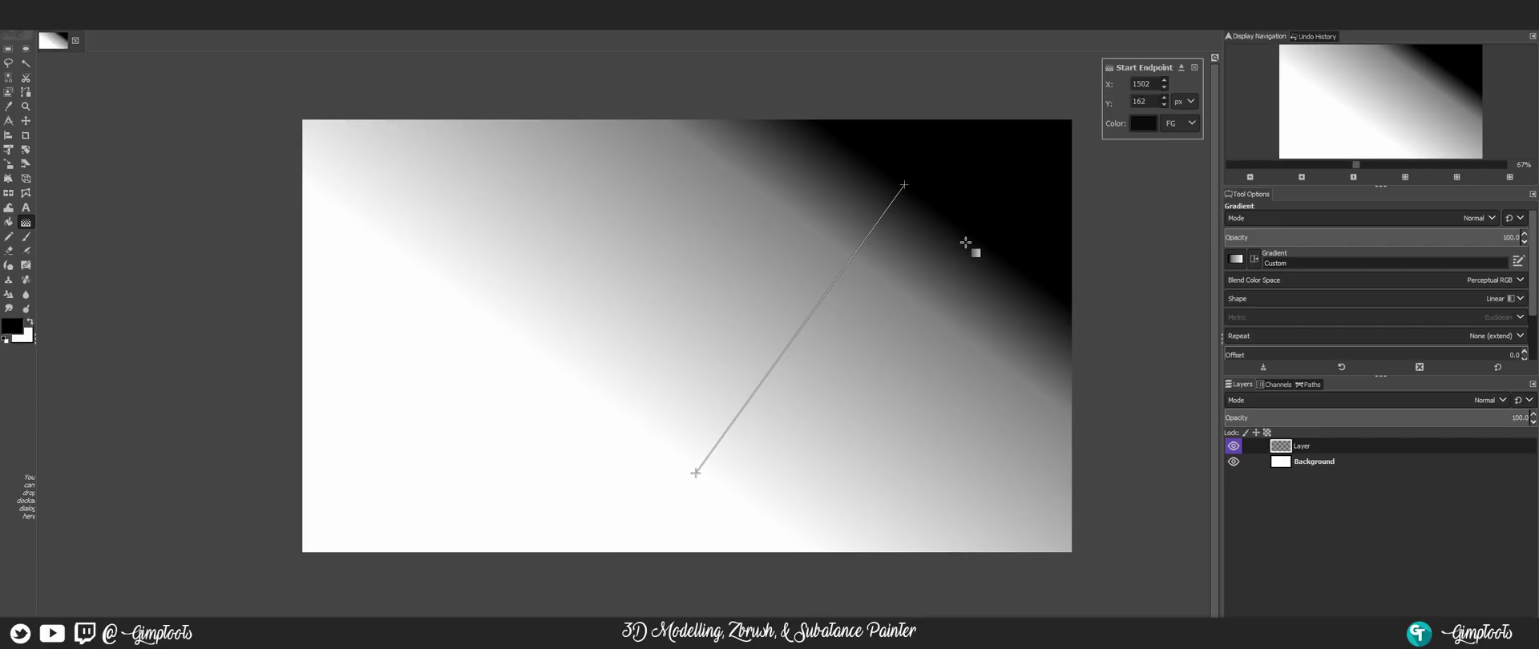
key(Escape)
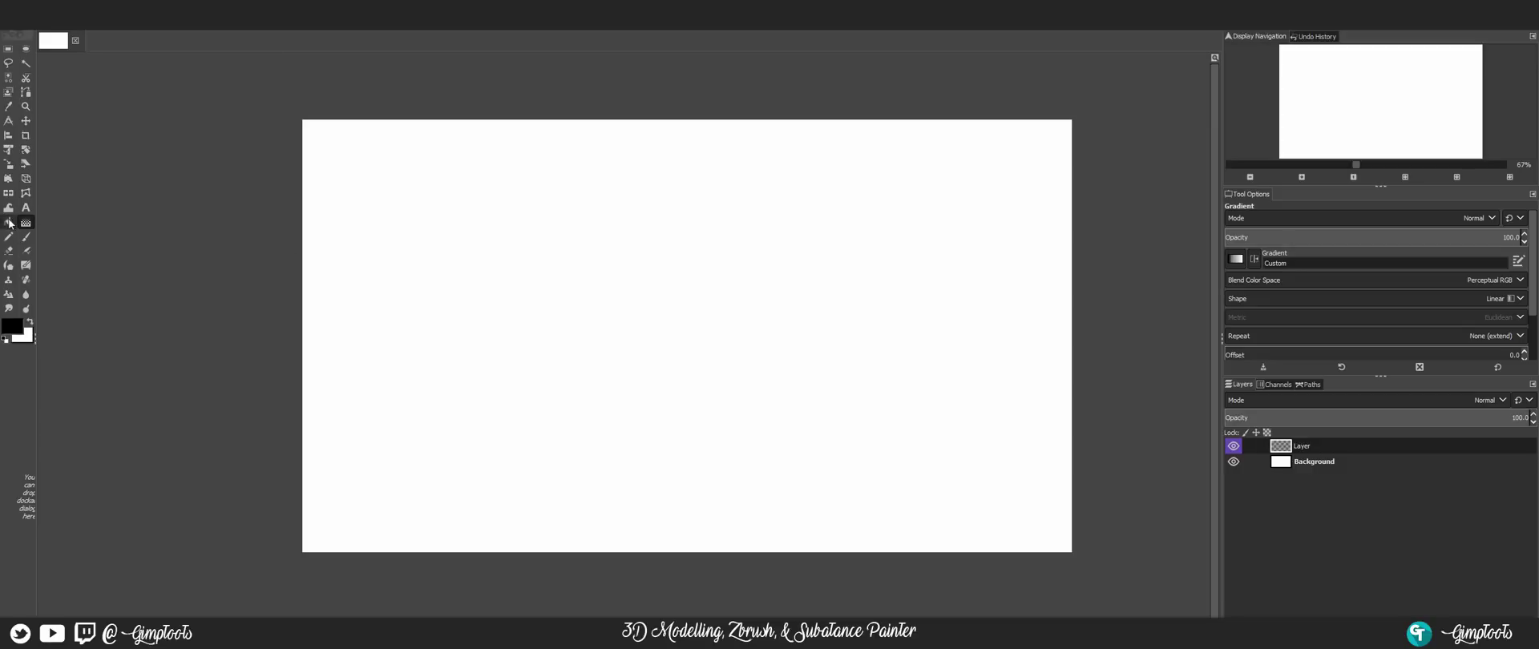
Step: Open Preferences and browse System Resources, Color Management, Import & Export, Tool Options and Default Grid
key(alt+e)
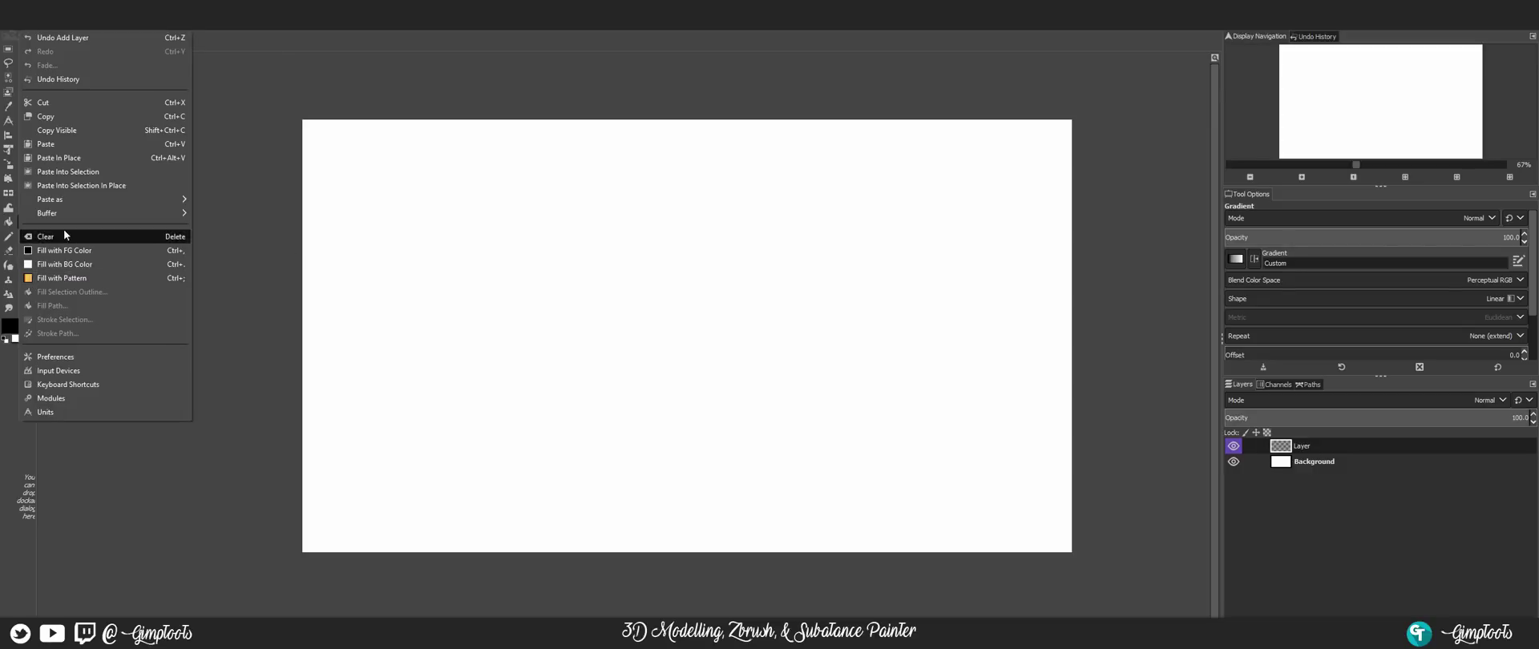
click(73, 358)
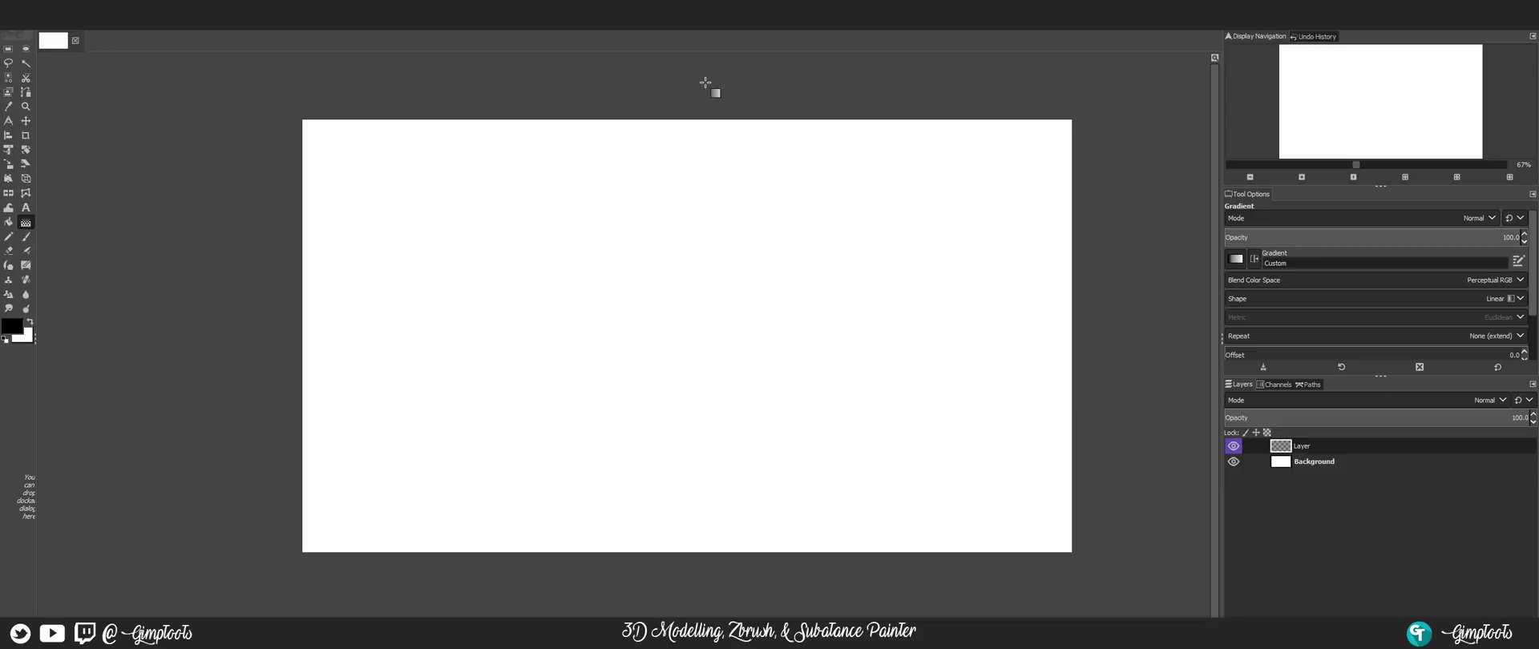
drag(885, 83, 843, 81)
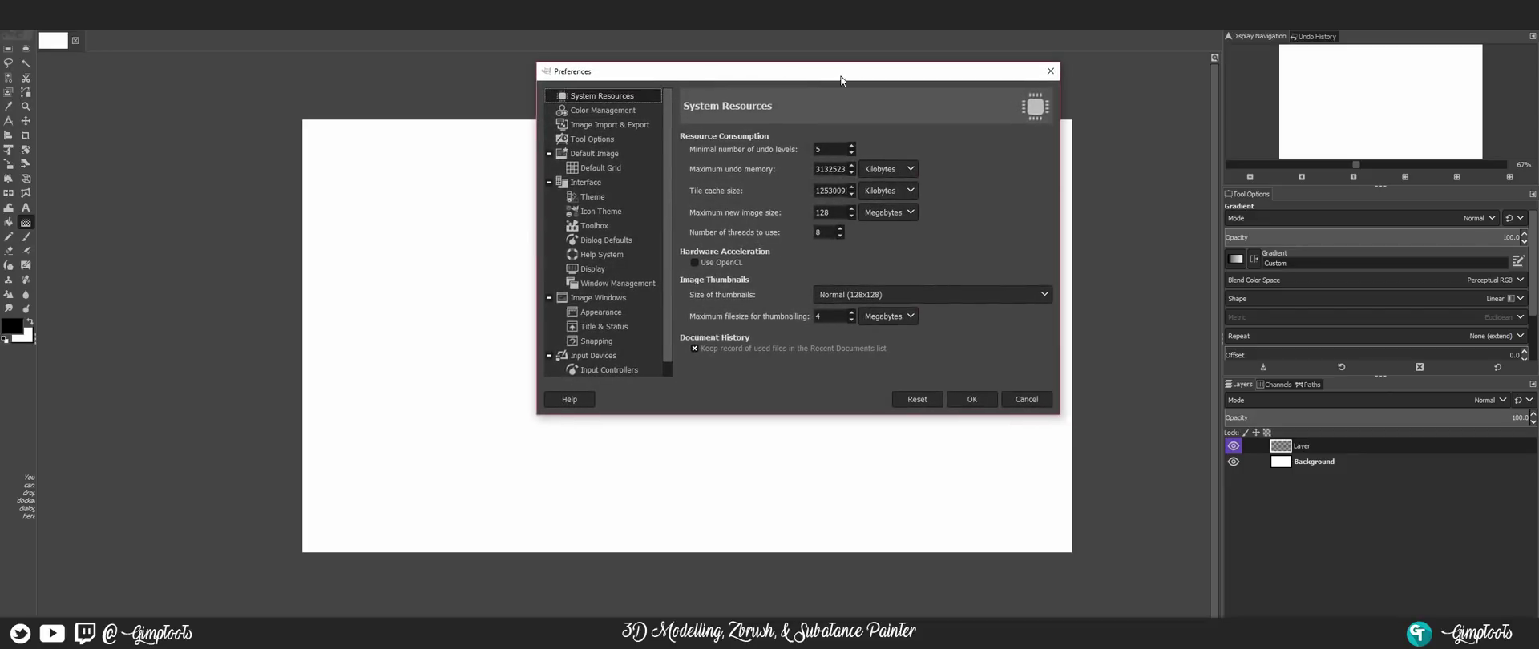
key(Down)
mouse_move(1051, 179)
mouse_down()
mouse_move(1056, 287)
mouse_move(1057, 181)
mouse_up()
click(603, 124)
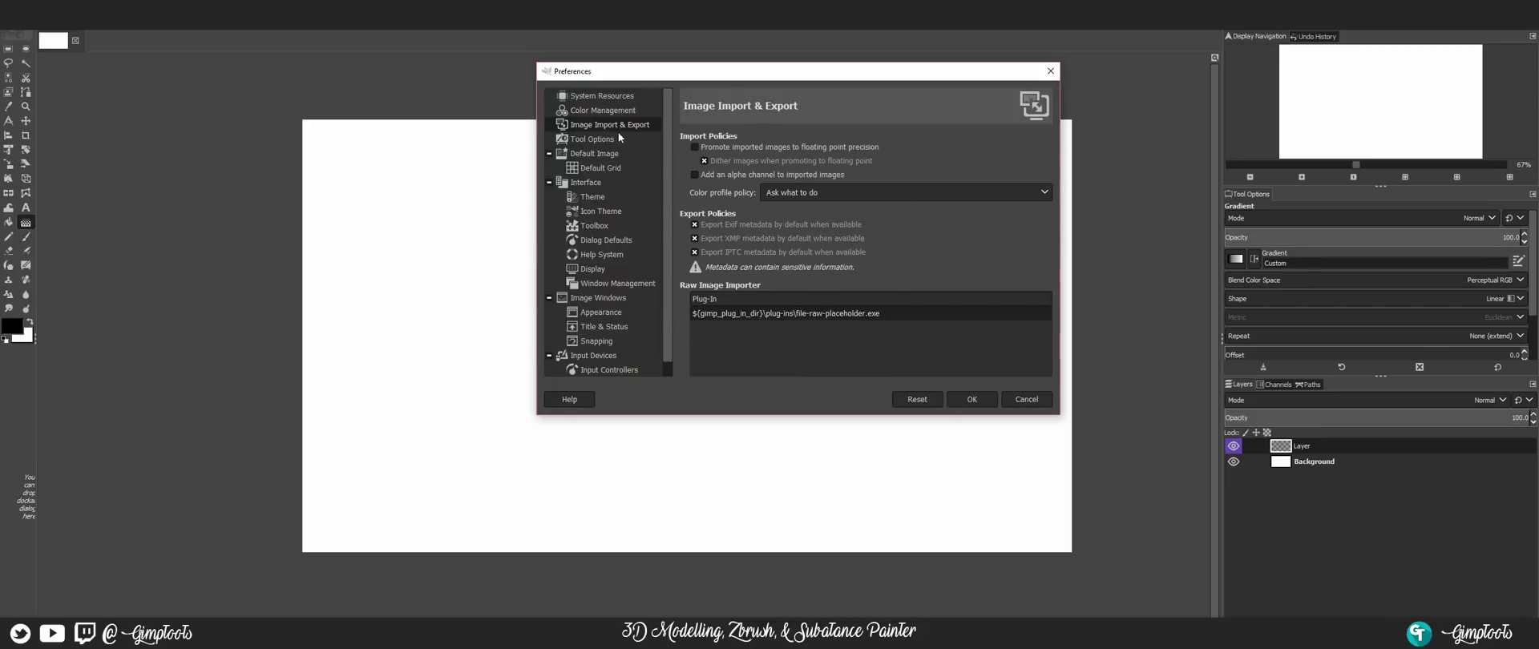
click(610, 140)
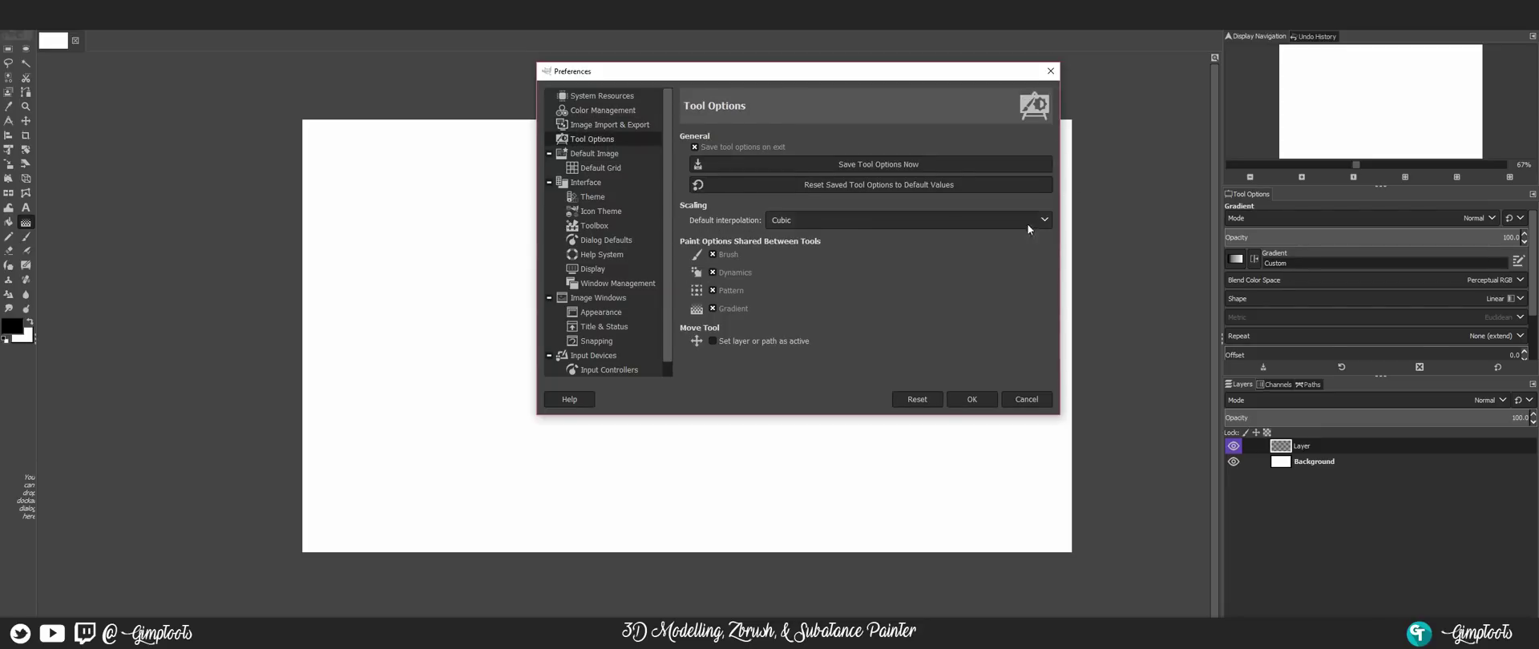
key(Down)
key(Down)
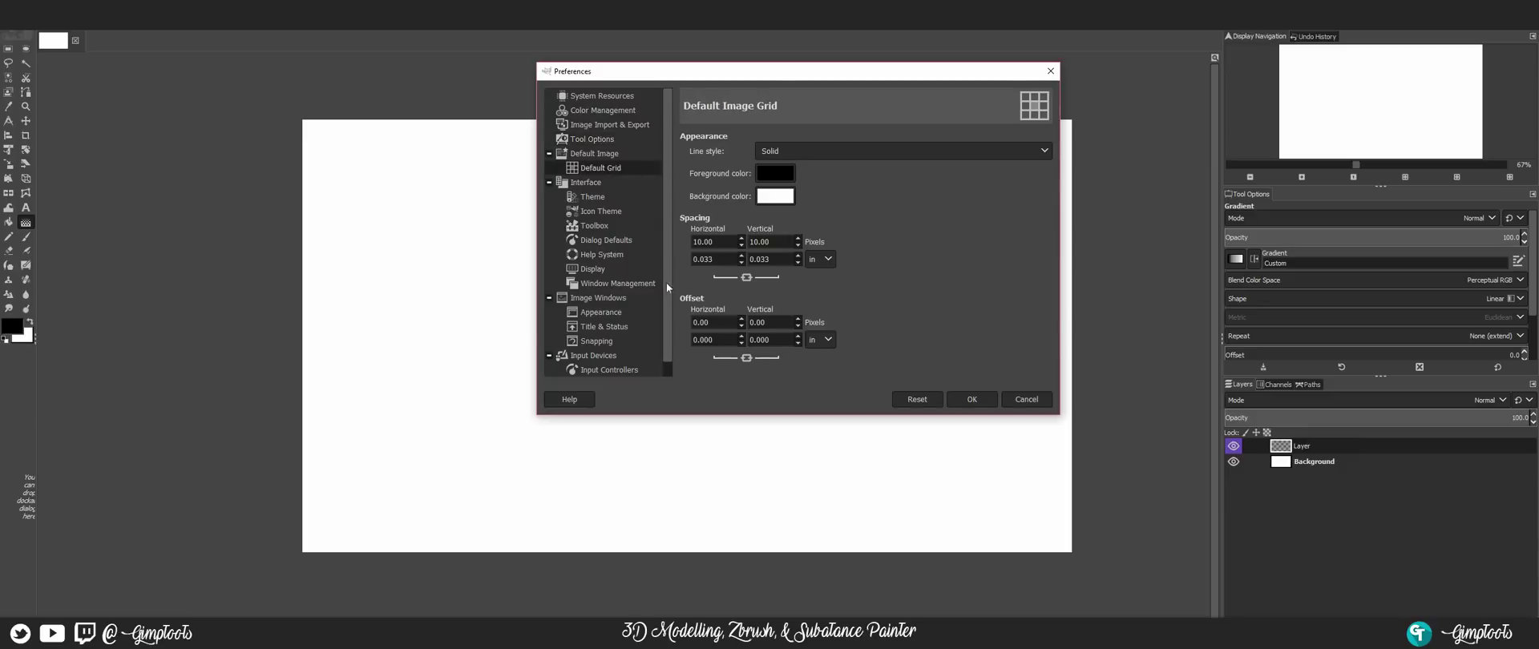
Step: Preview the Gray and Light interface themes, then switch back to Dark
click(603, 202)
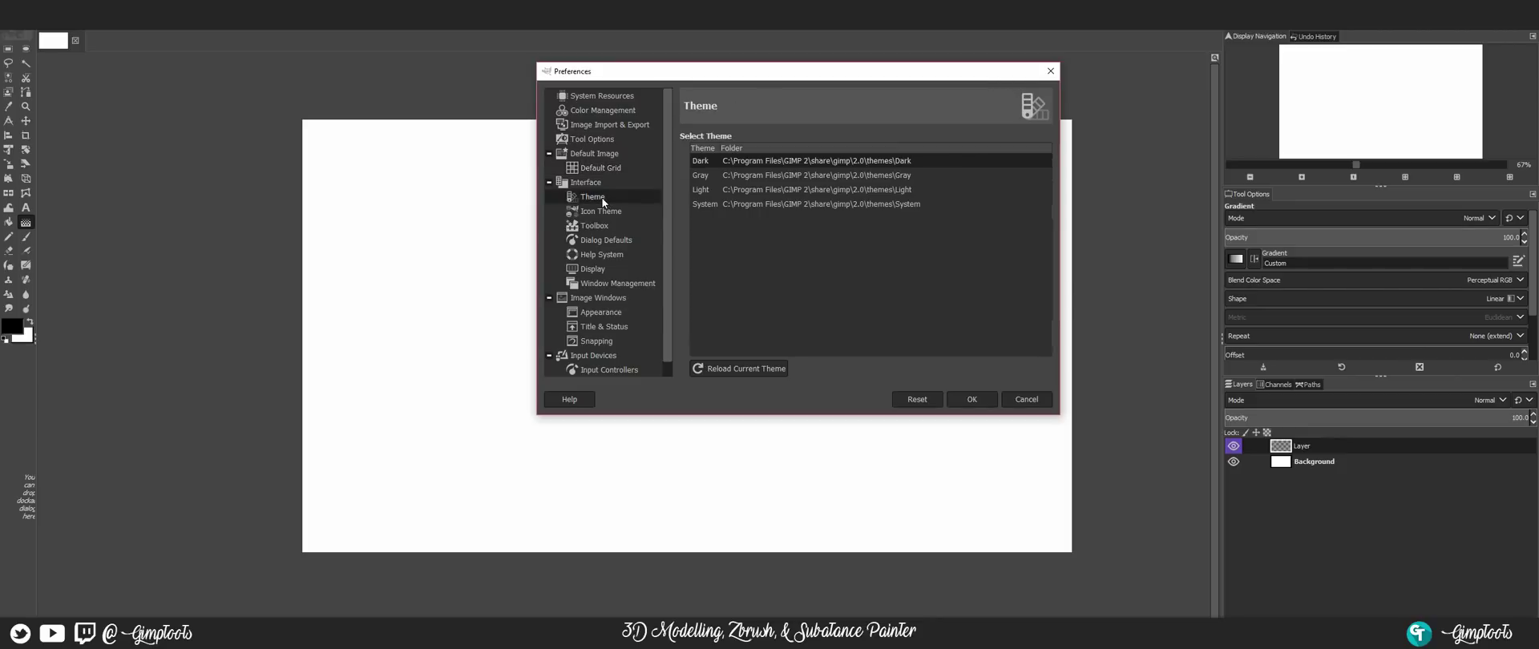
click(748, 176)
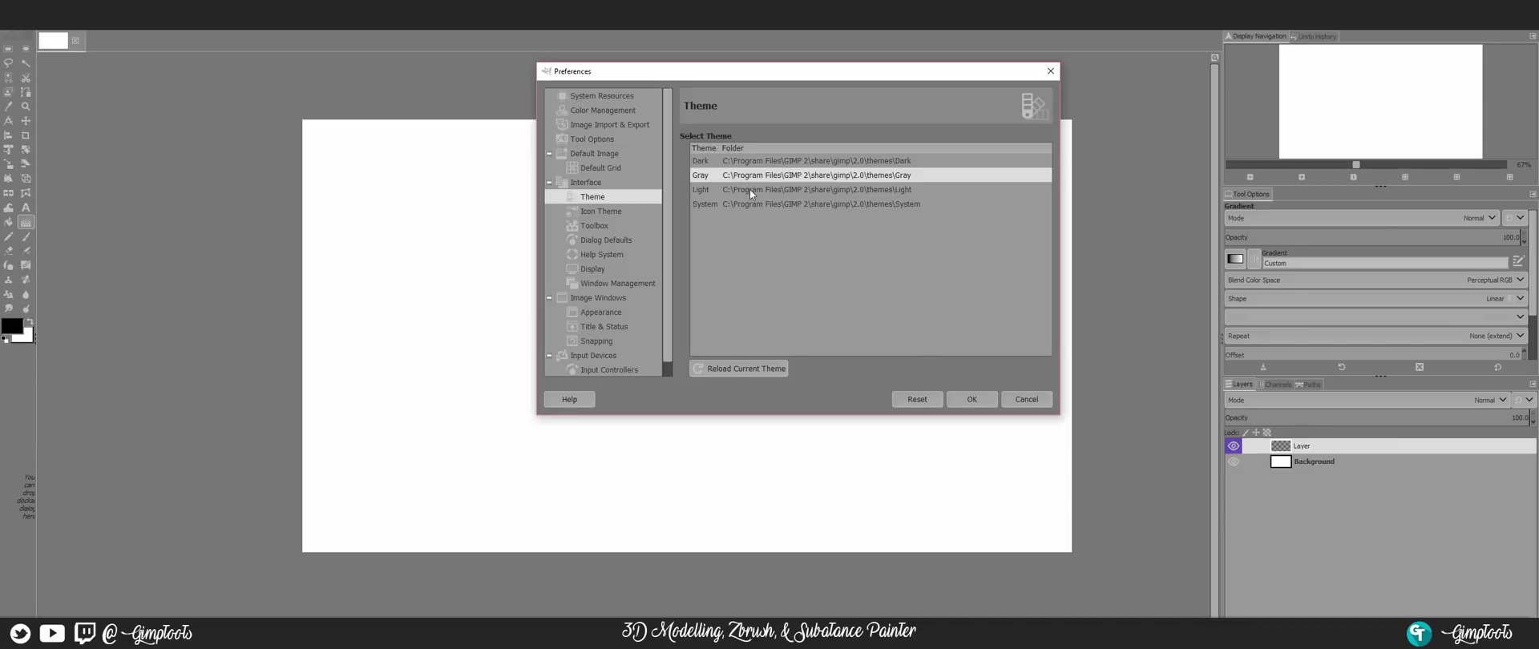
click(749, 189)
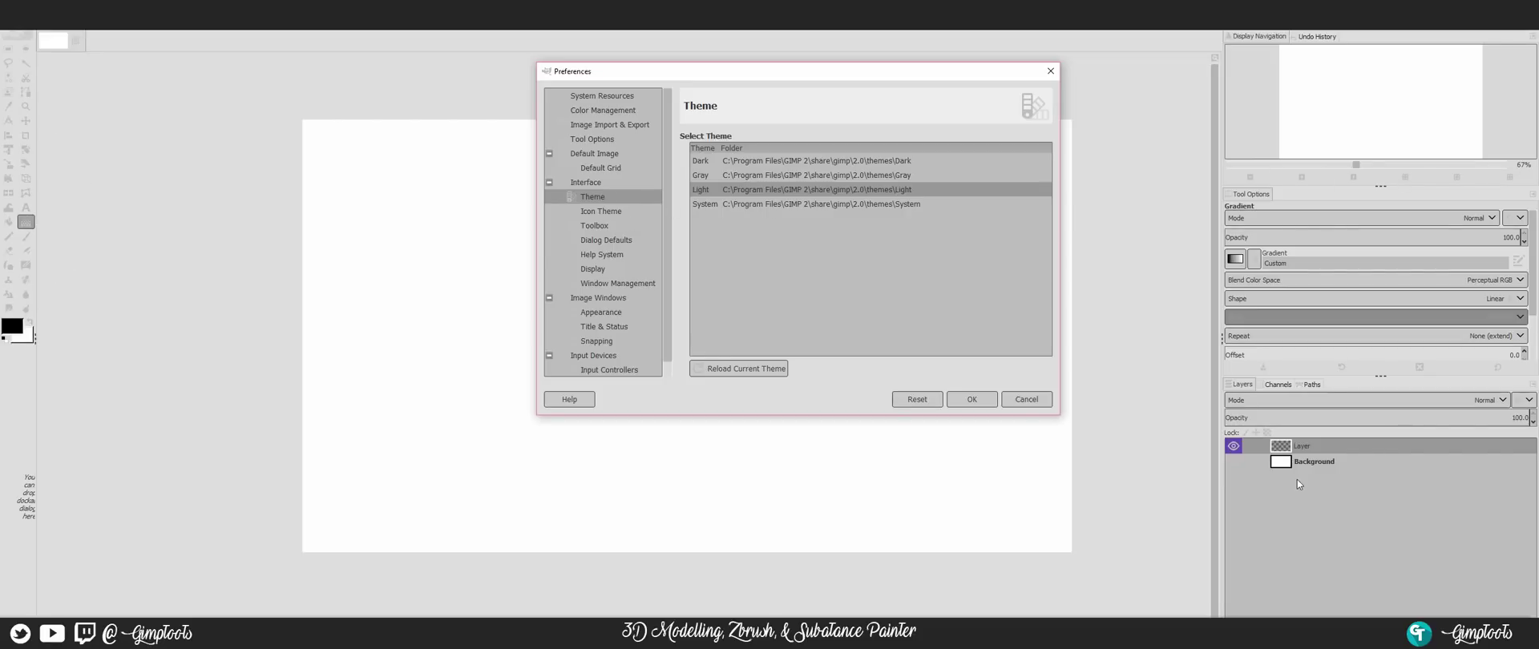
click(772, 162)
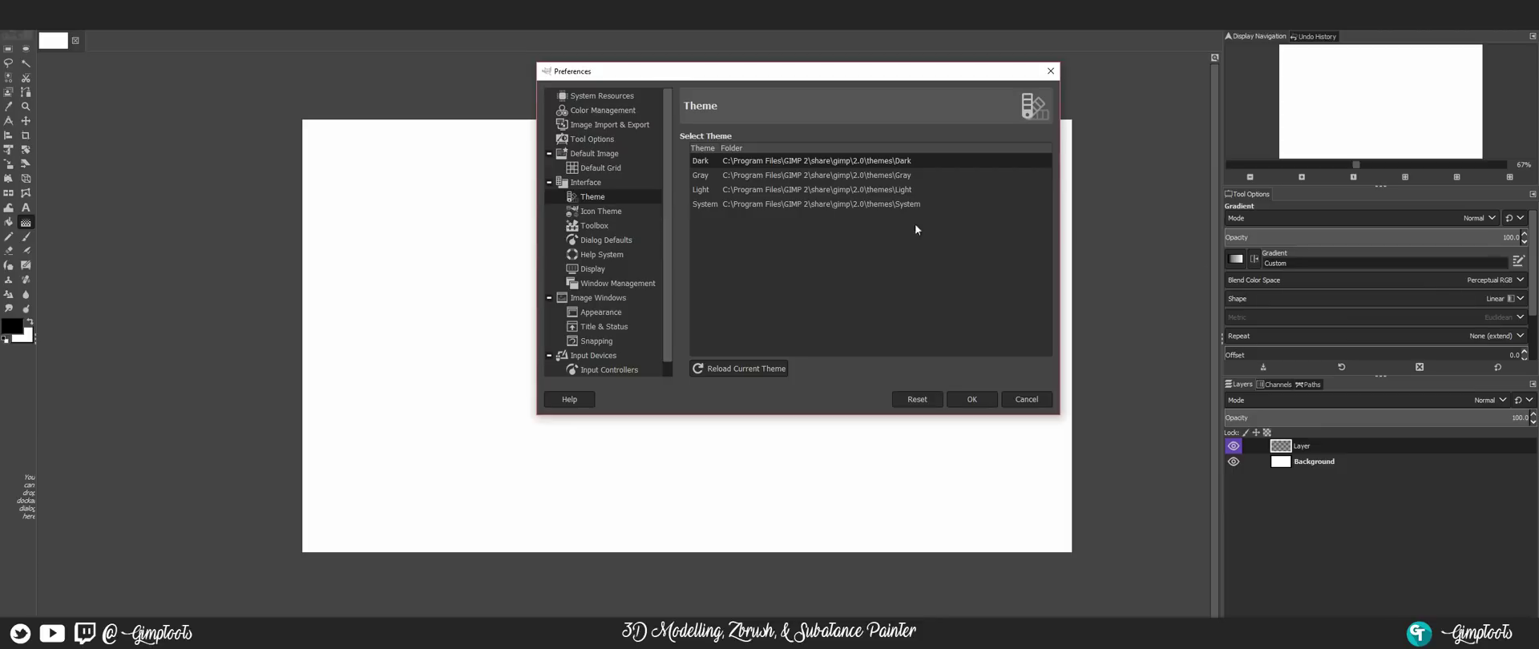
click(627, 210)
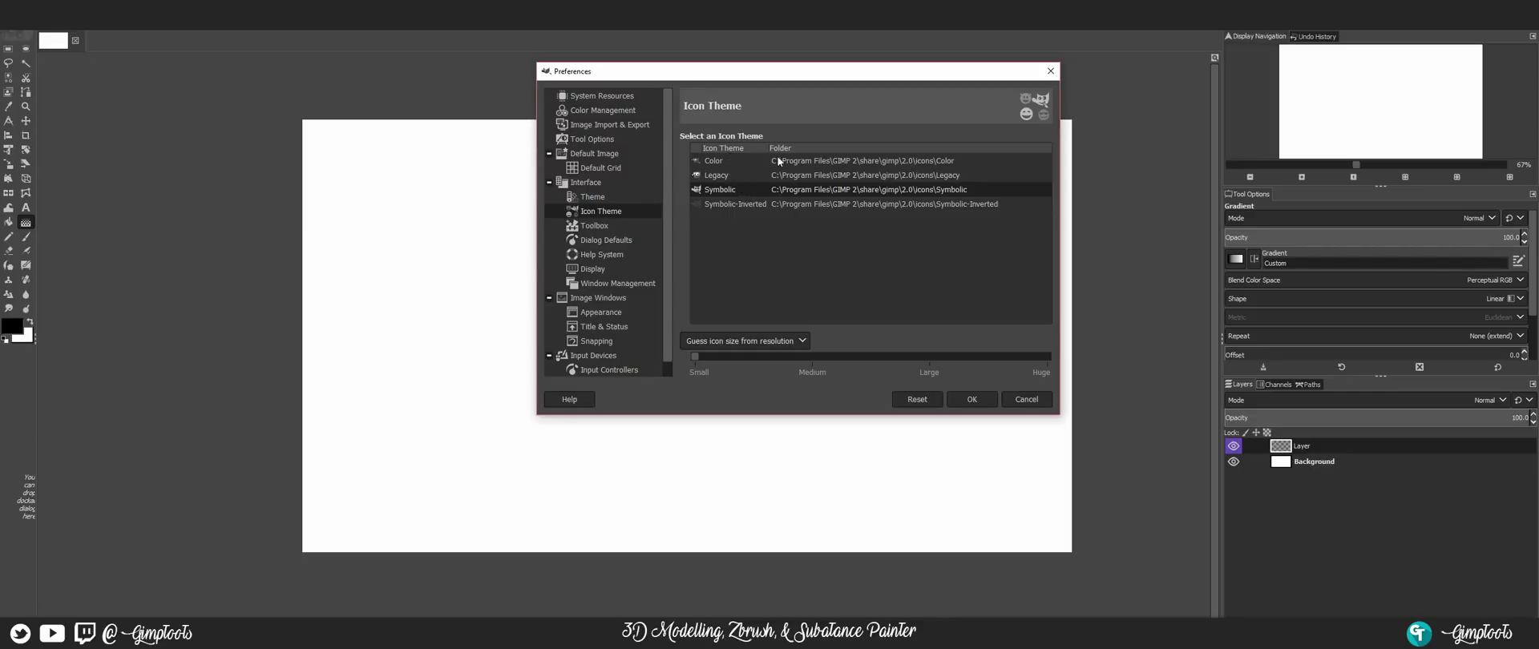
Step: Try the Color, Legacy and Symbolic-Inverted icon themes, then settle on Symbolic
click(815, 158)
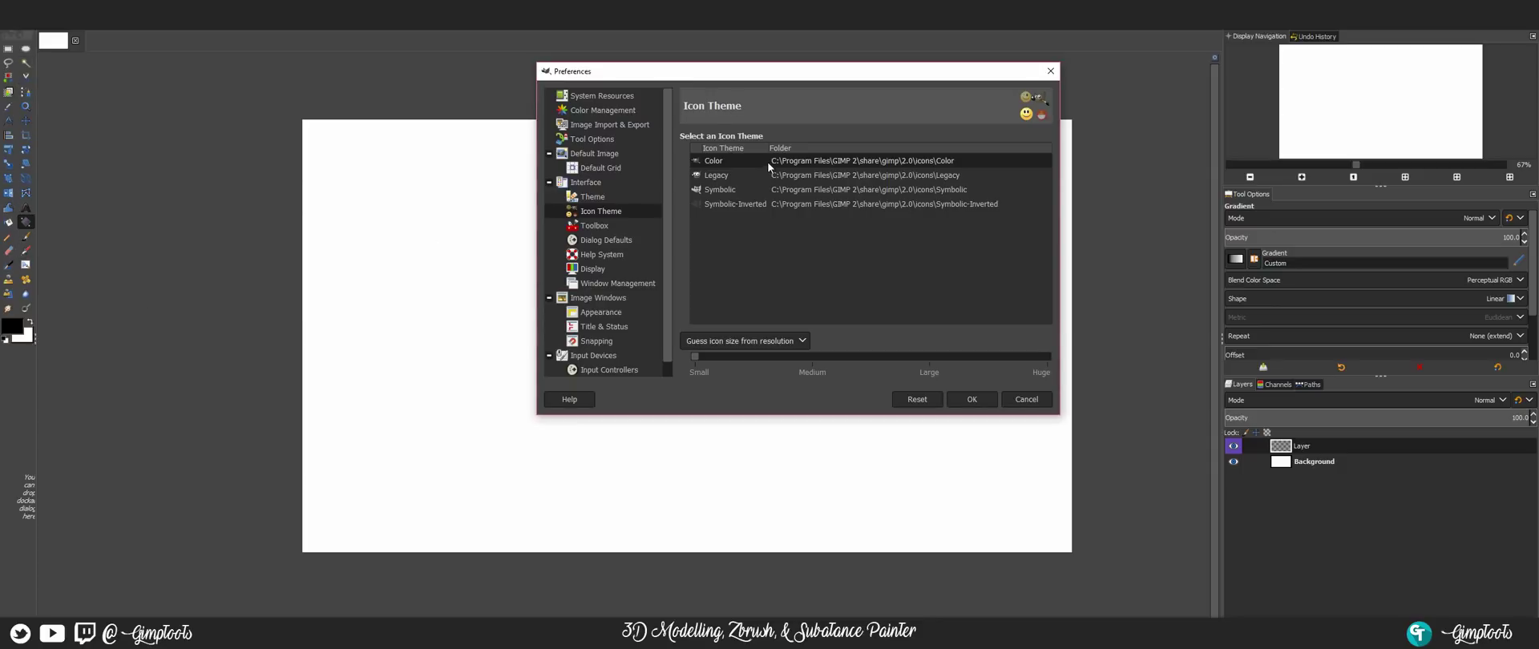
click(718, 176)
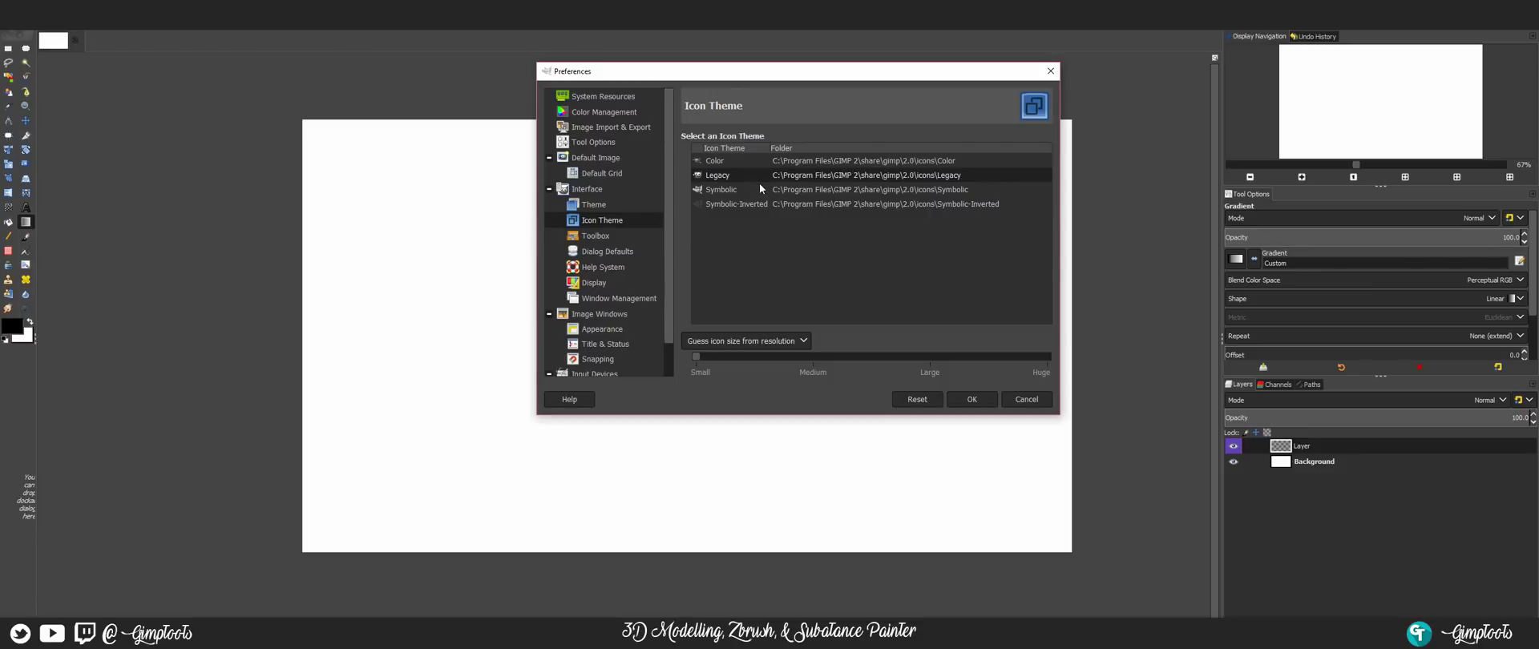
click(719, 189)
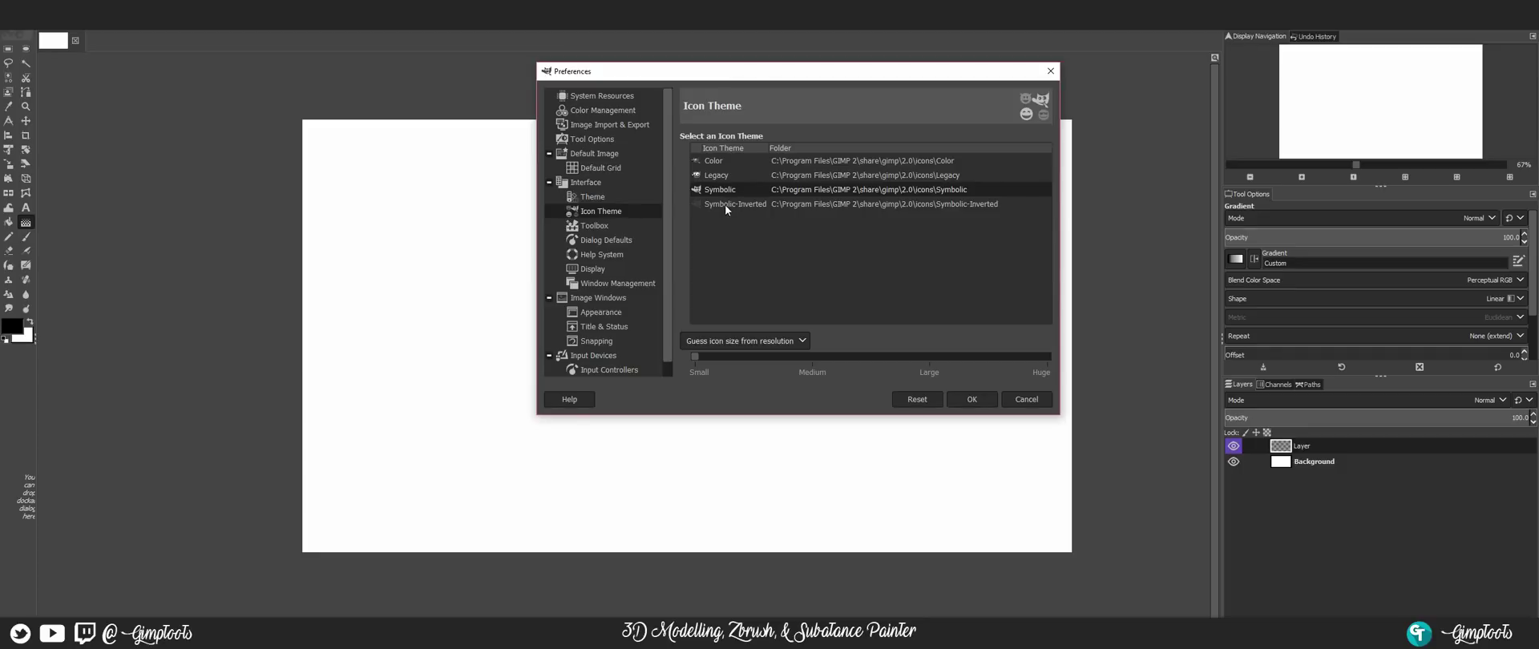
click(725, 205)
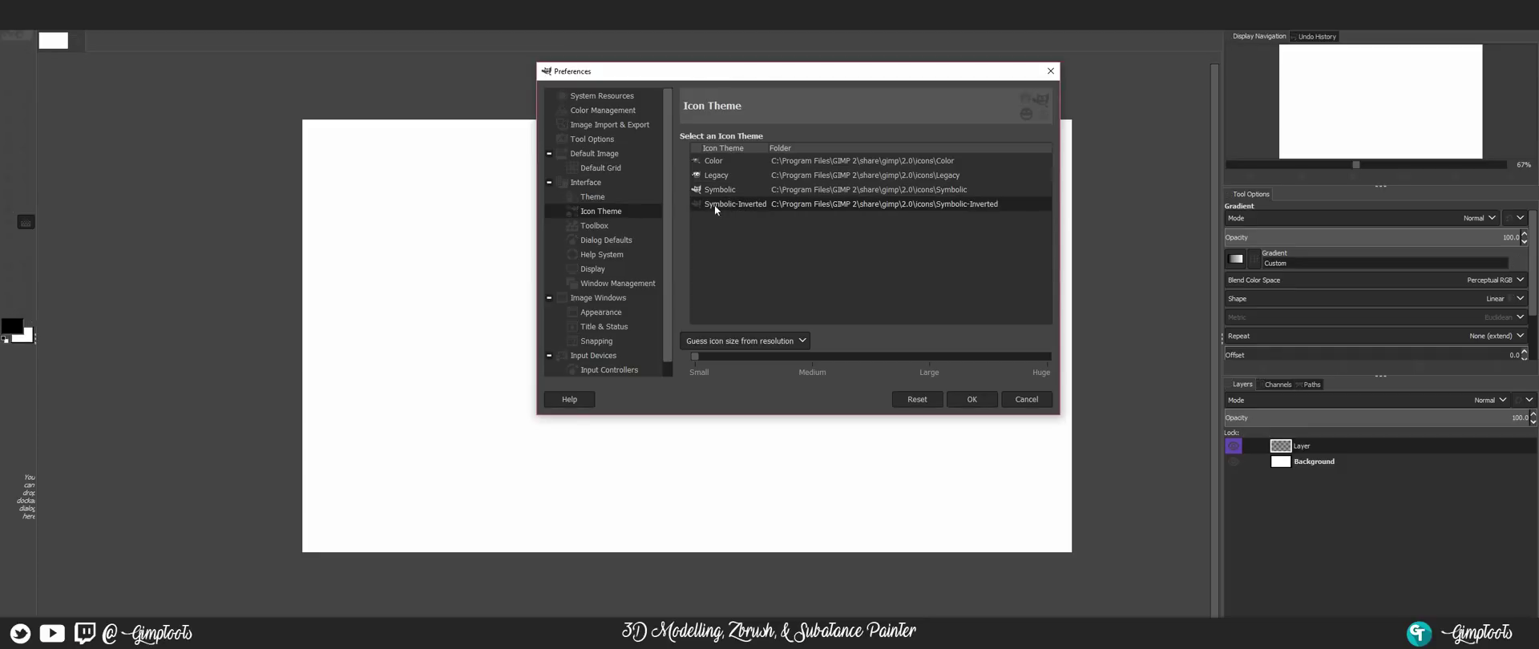
click(767, 189)
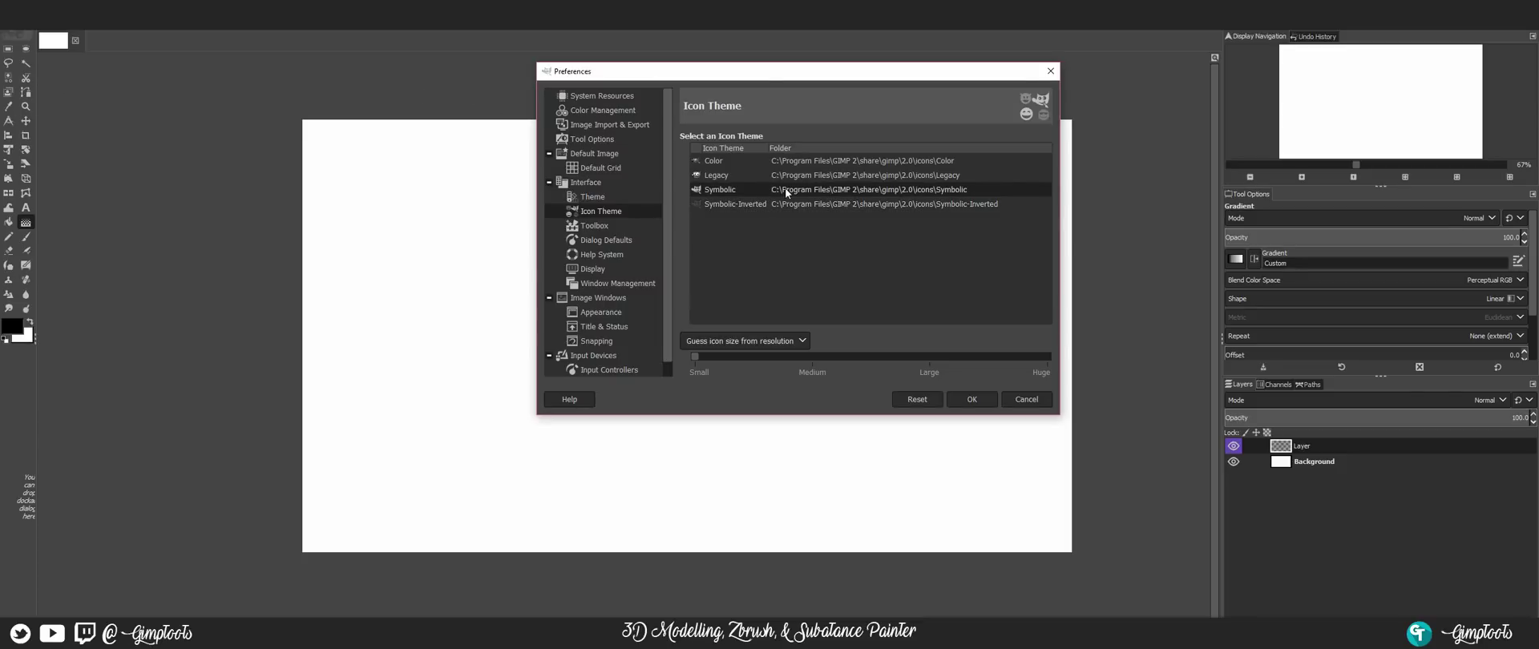
Step: Show the Toolbox preferences page and scroll its tool list down to Levels and Curves
click(623, 225)
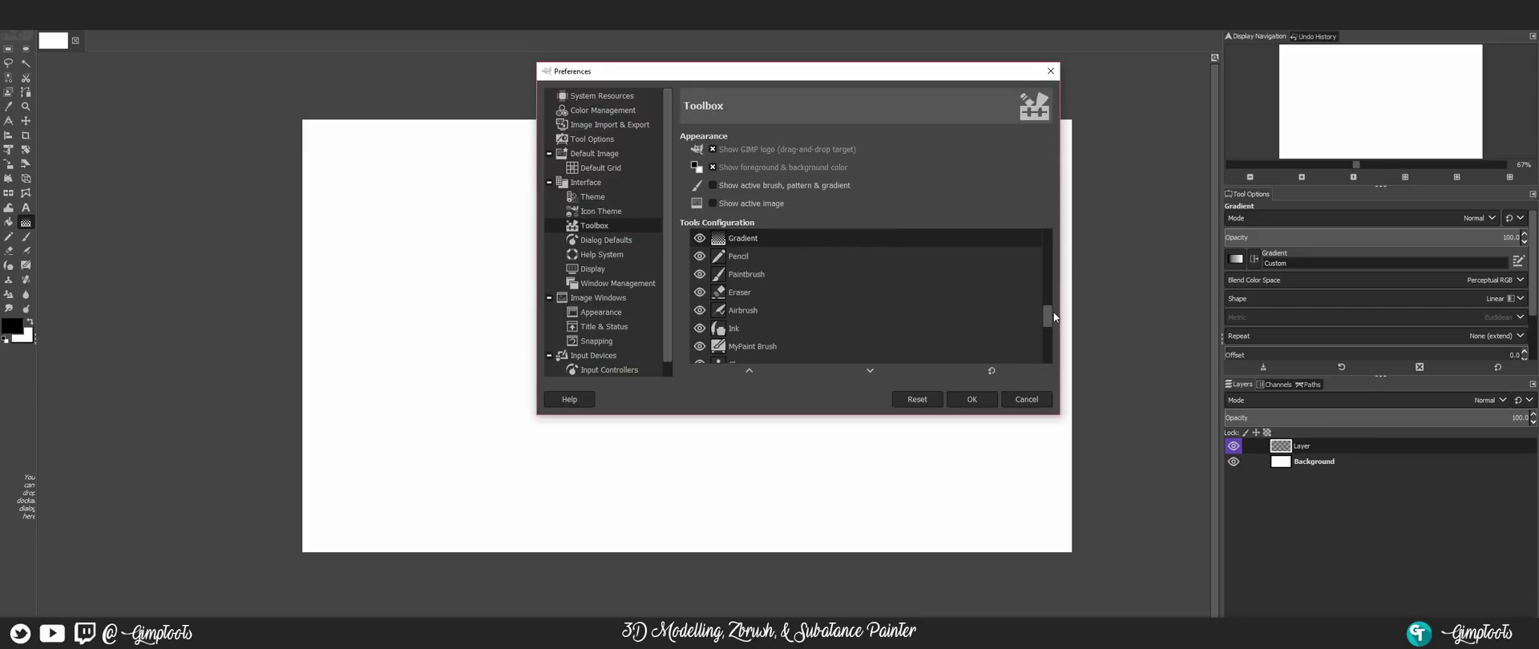
drag(1047, 315, 1051, 238)
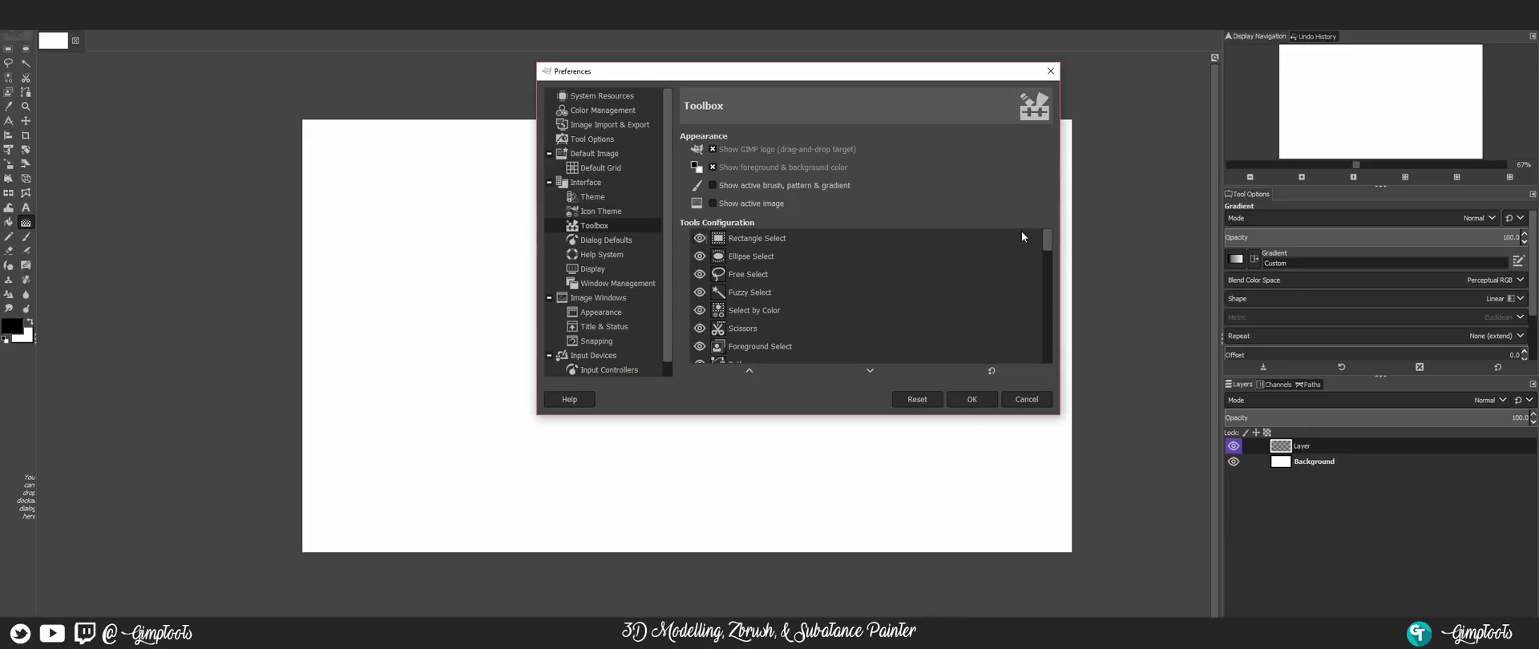
drag(1051, 242, 1055, 358)
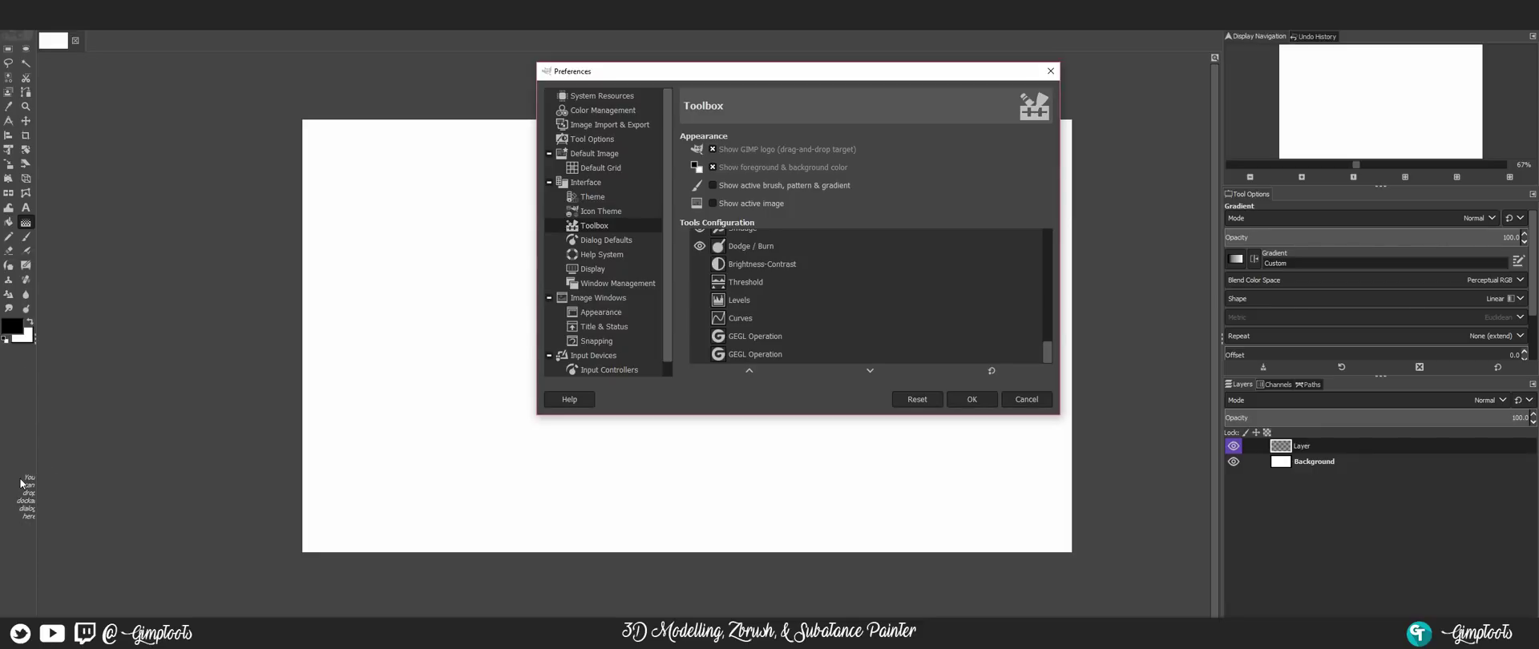
Step: Look over the Dialog Defaults, Help System and Display preference pages
click(630, 241)
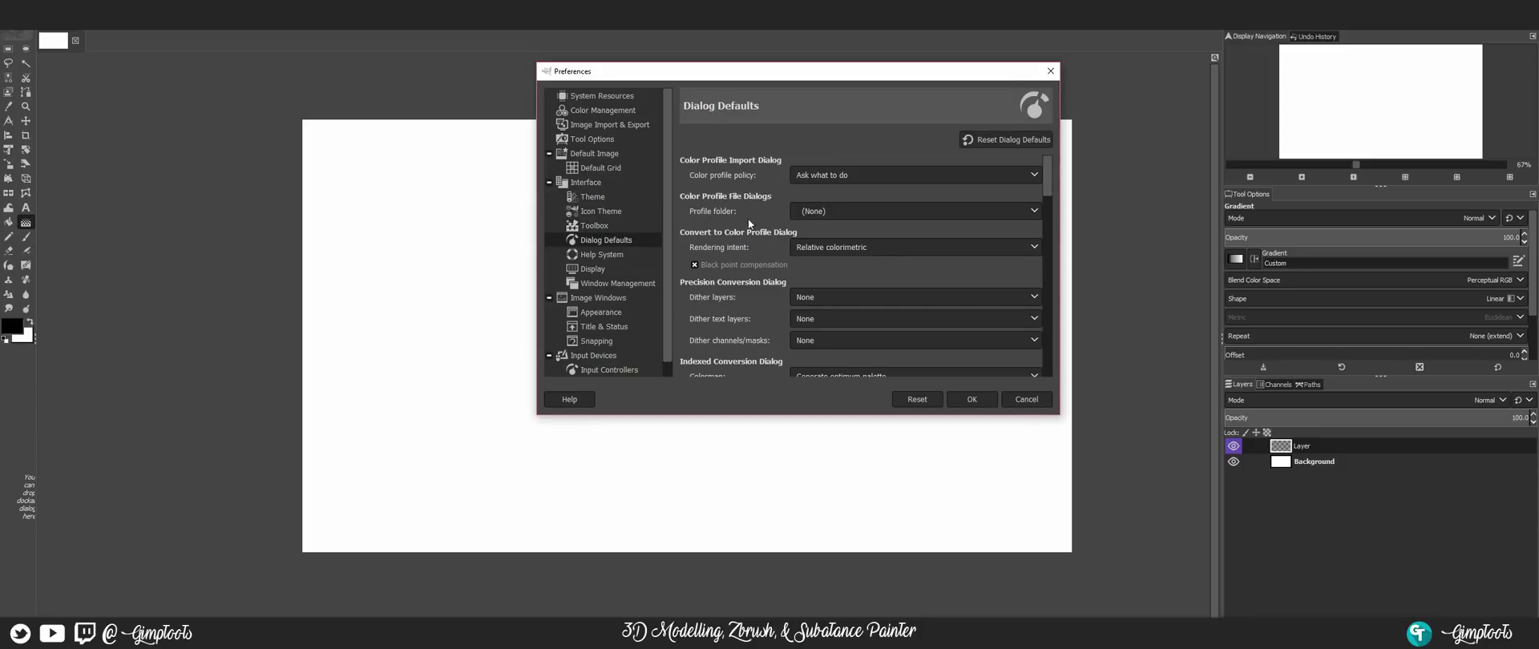
click(615, 257)
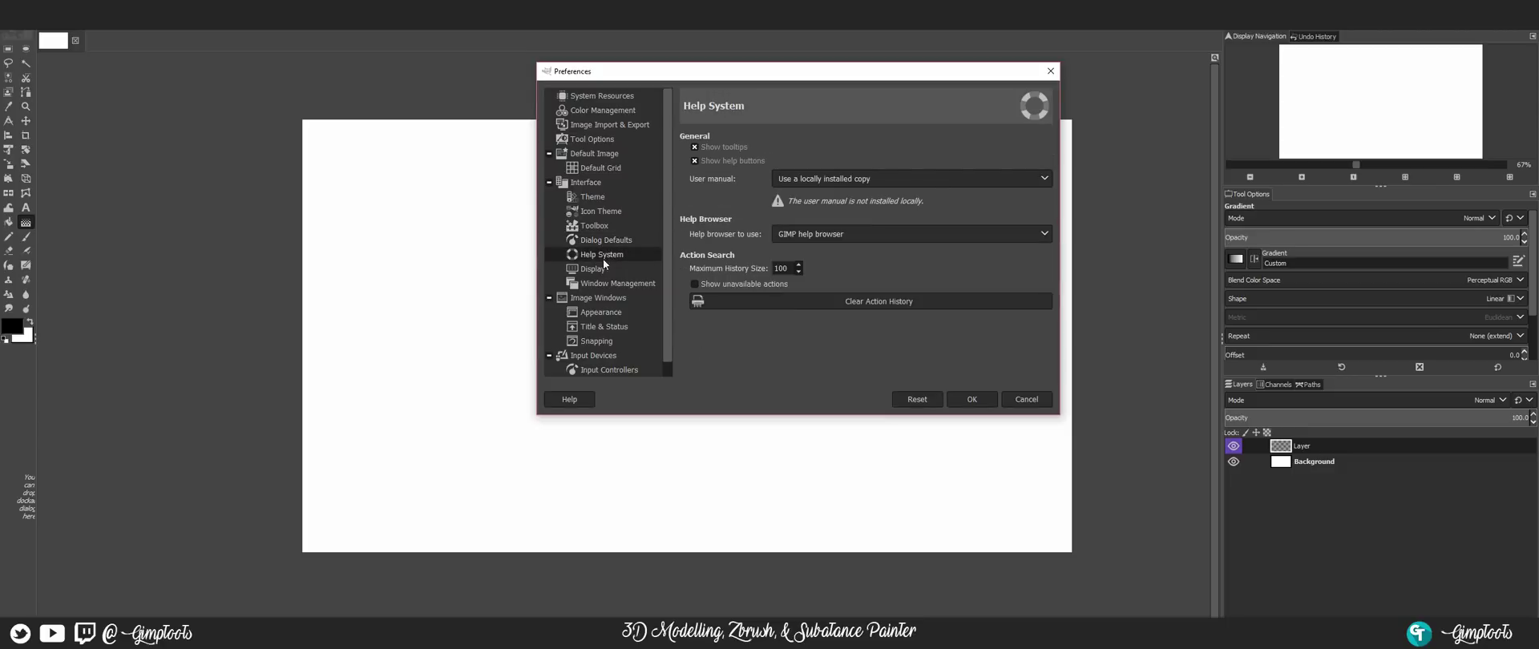
click(599, 268)
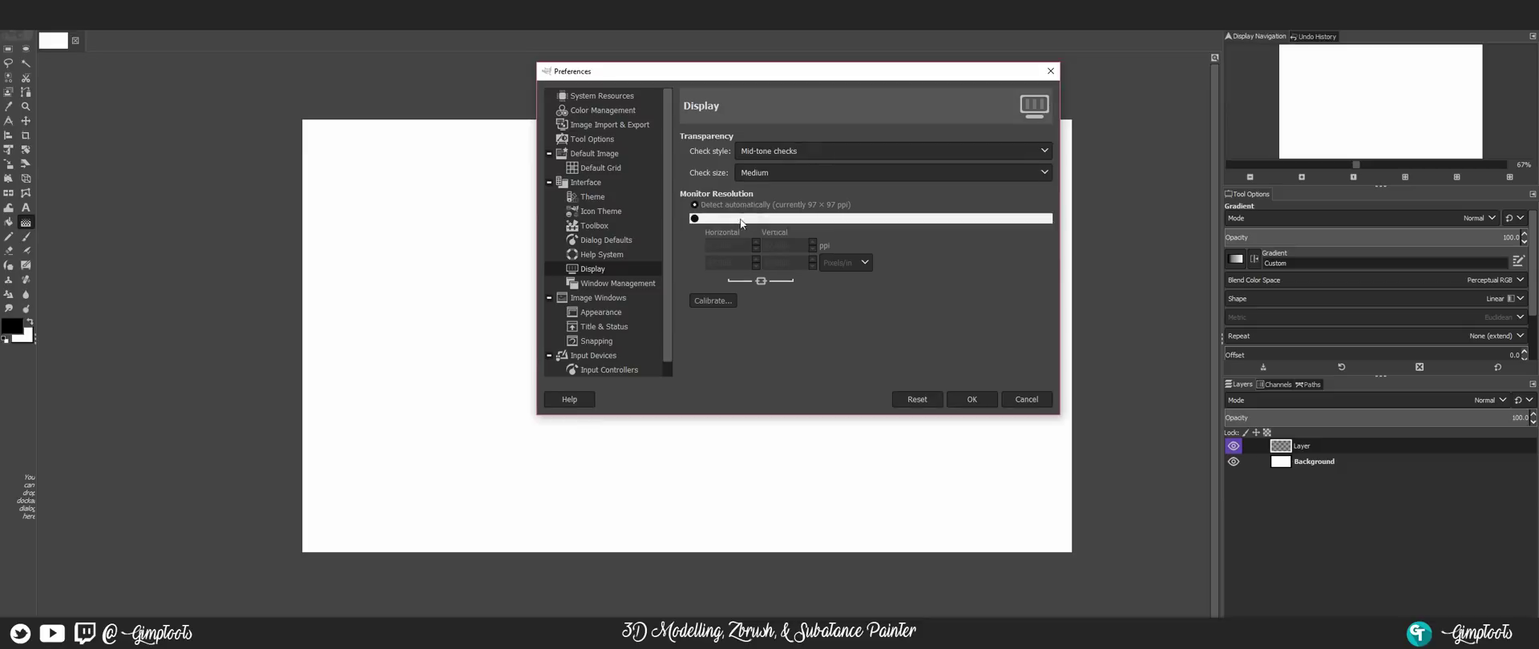
scroll(606, 286, down, 1)
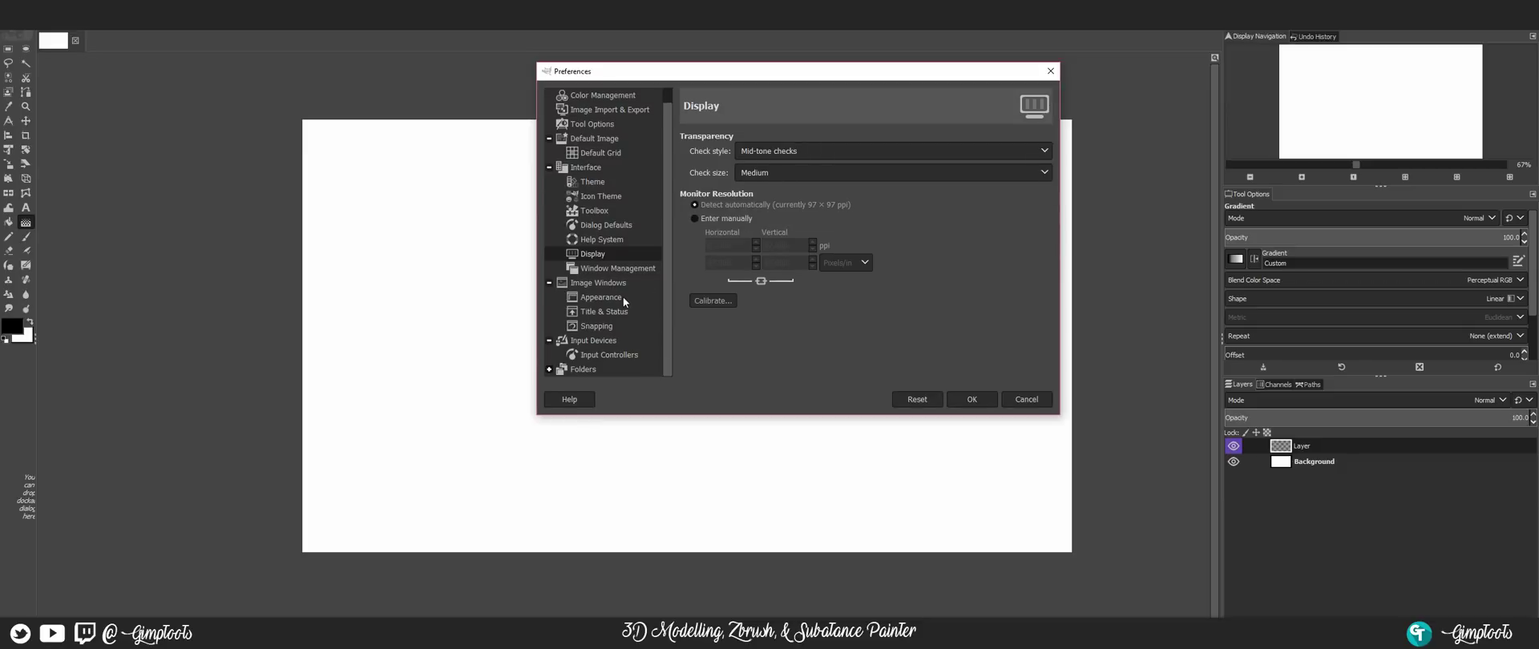
Step: Set the docks and toolbox window hint to Utility window, then view Image Window Appearance
click(619, 268)
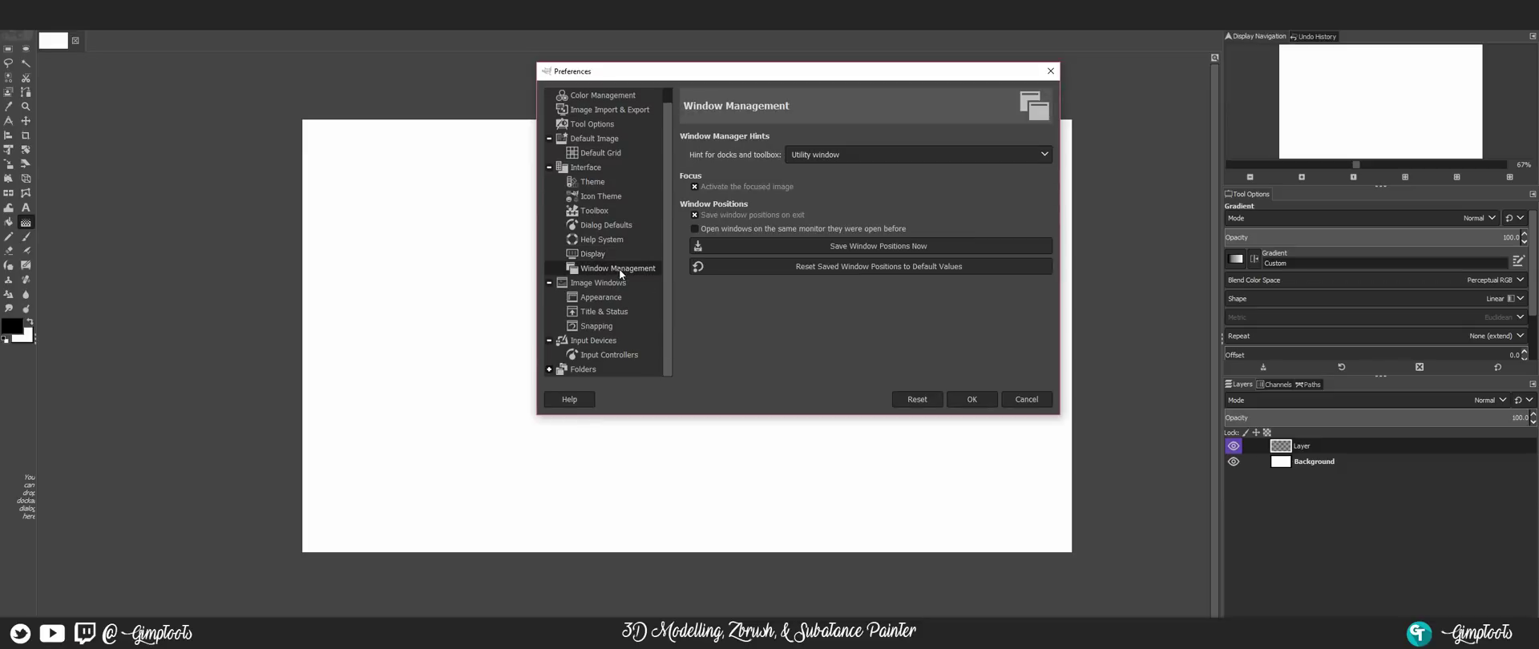
click(865, 155)
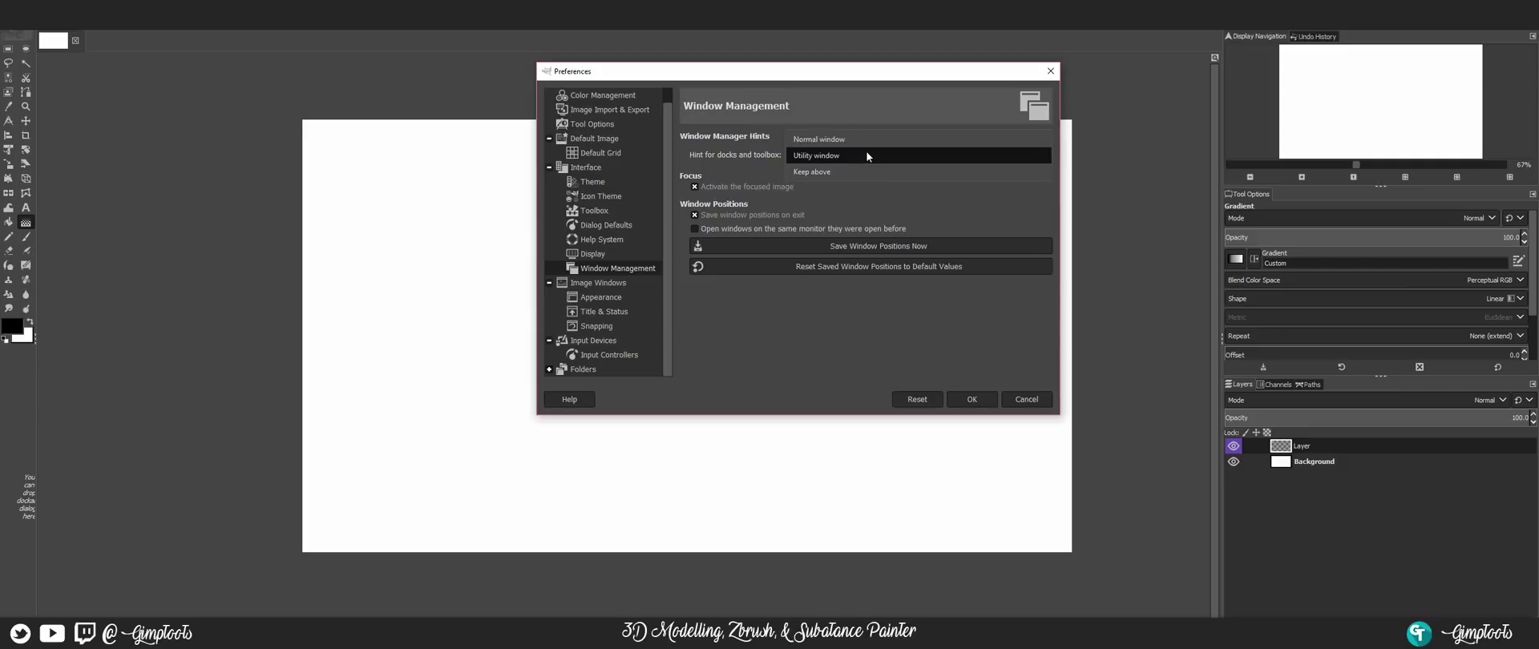
click(867, 155)
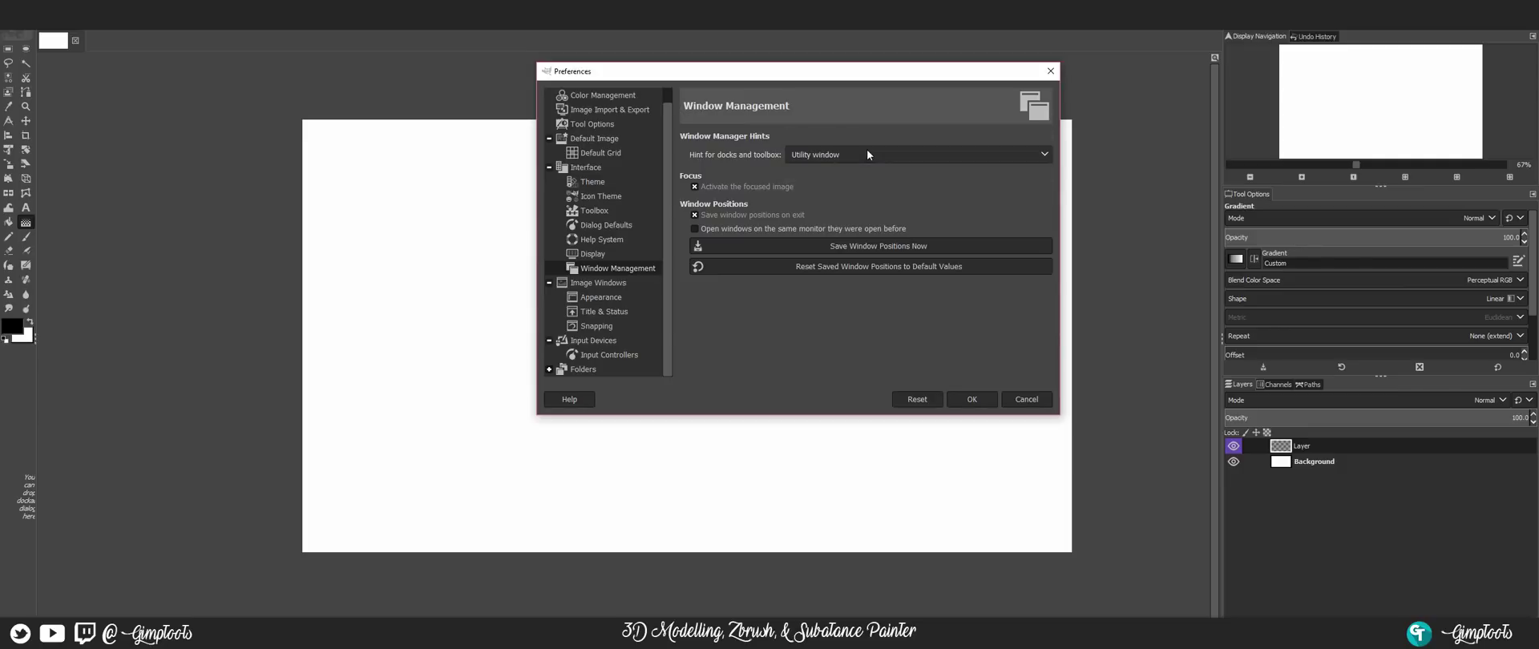
click(607, 303)
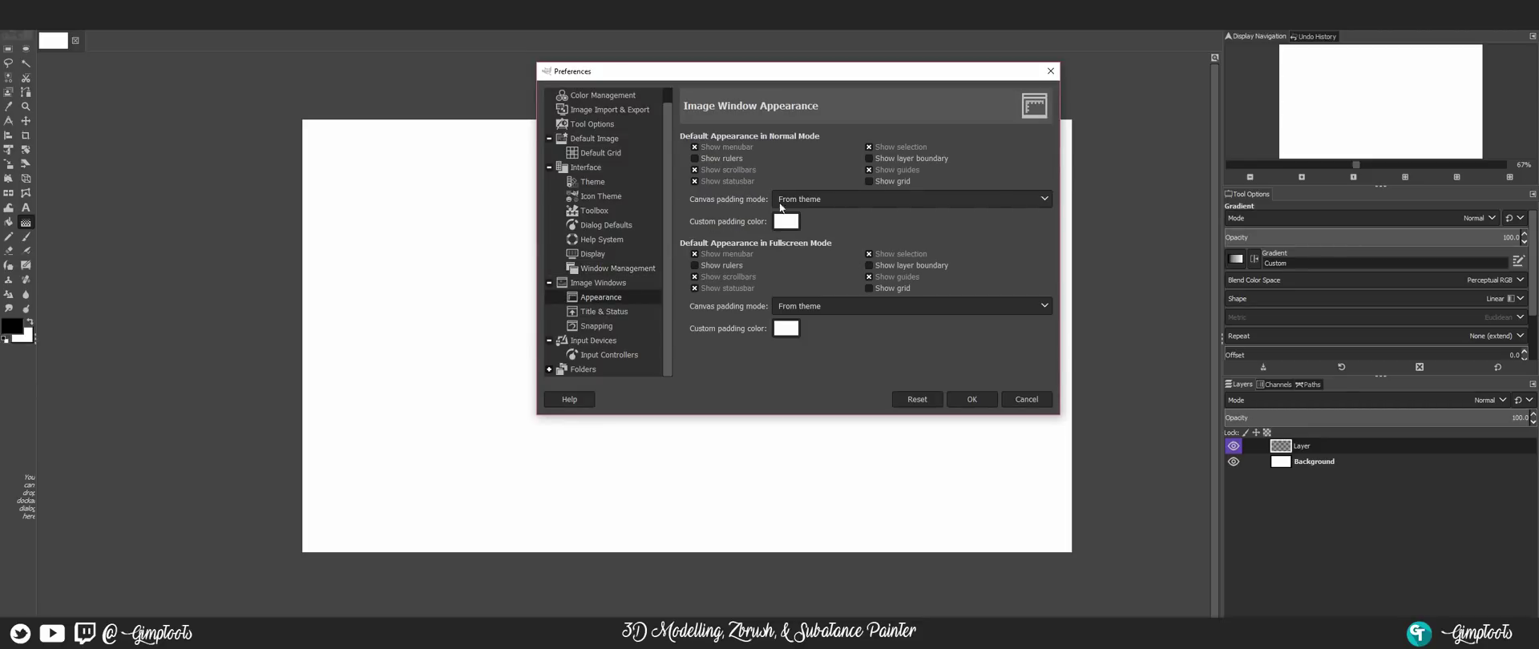
Step: Review the Title & Status and Snapping pages, then show the Input Controllers page
click(610, 311)
click(609, 327)
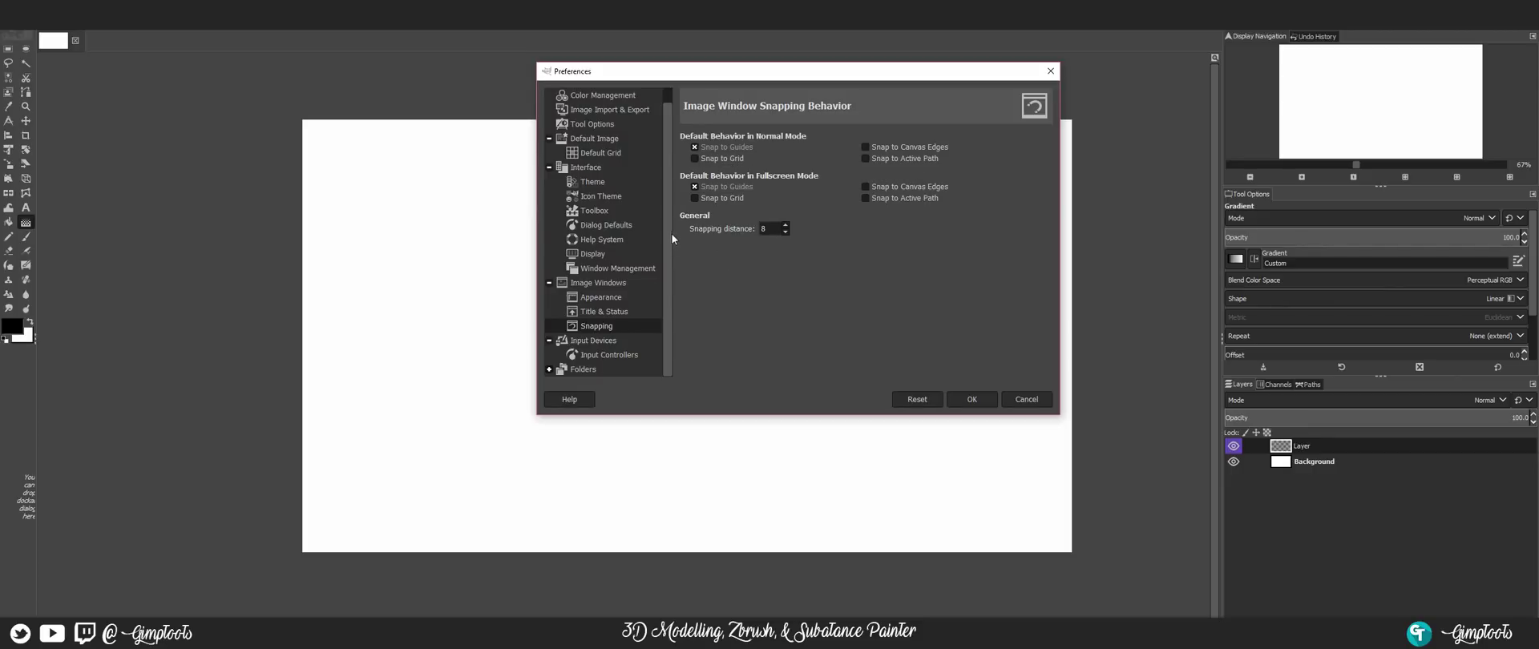
click(616, 356)
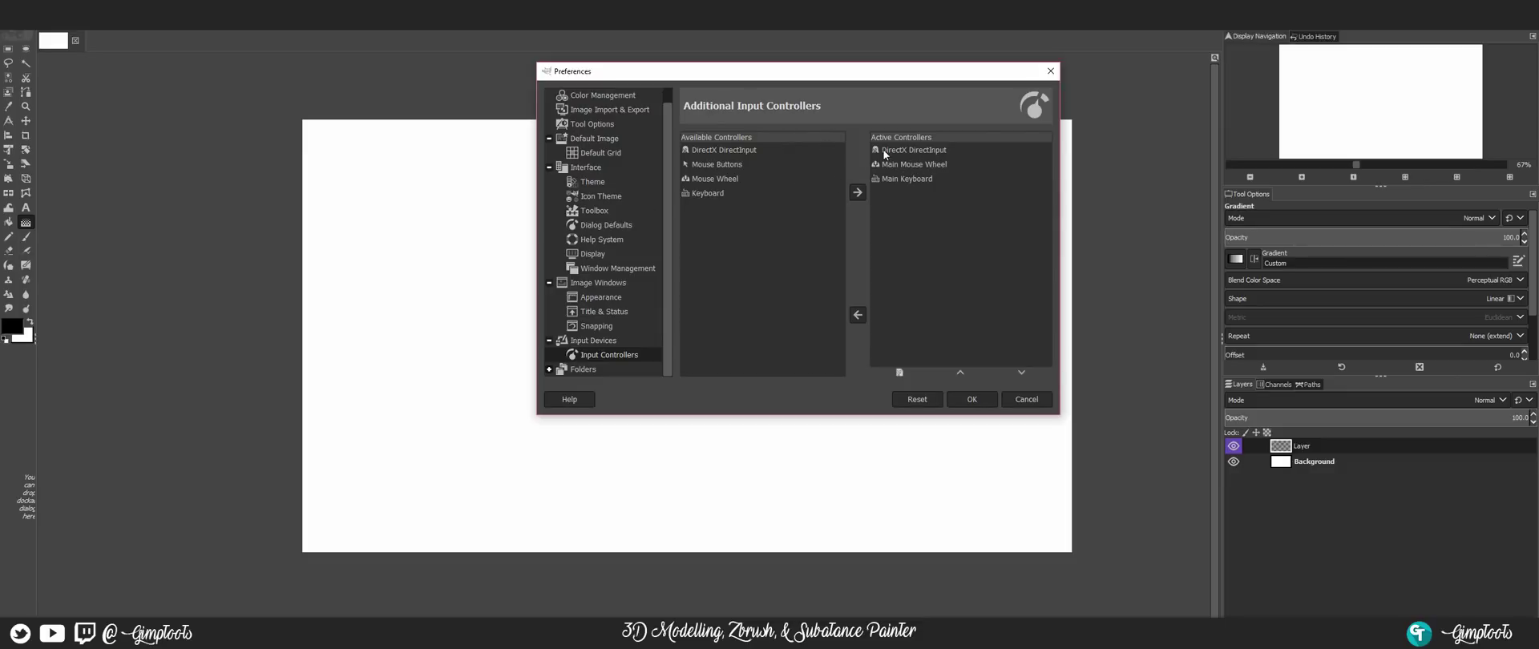
Step: Open the Main Mouse Wheel controller settings and move the window toward the centre
click(914, 167)
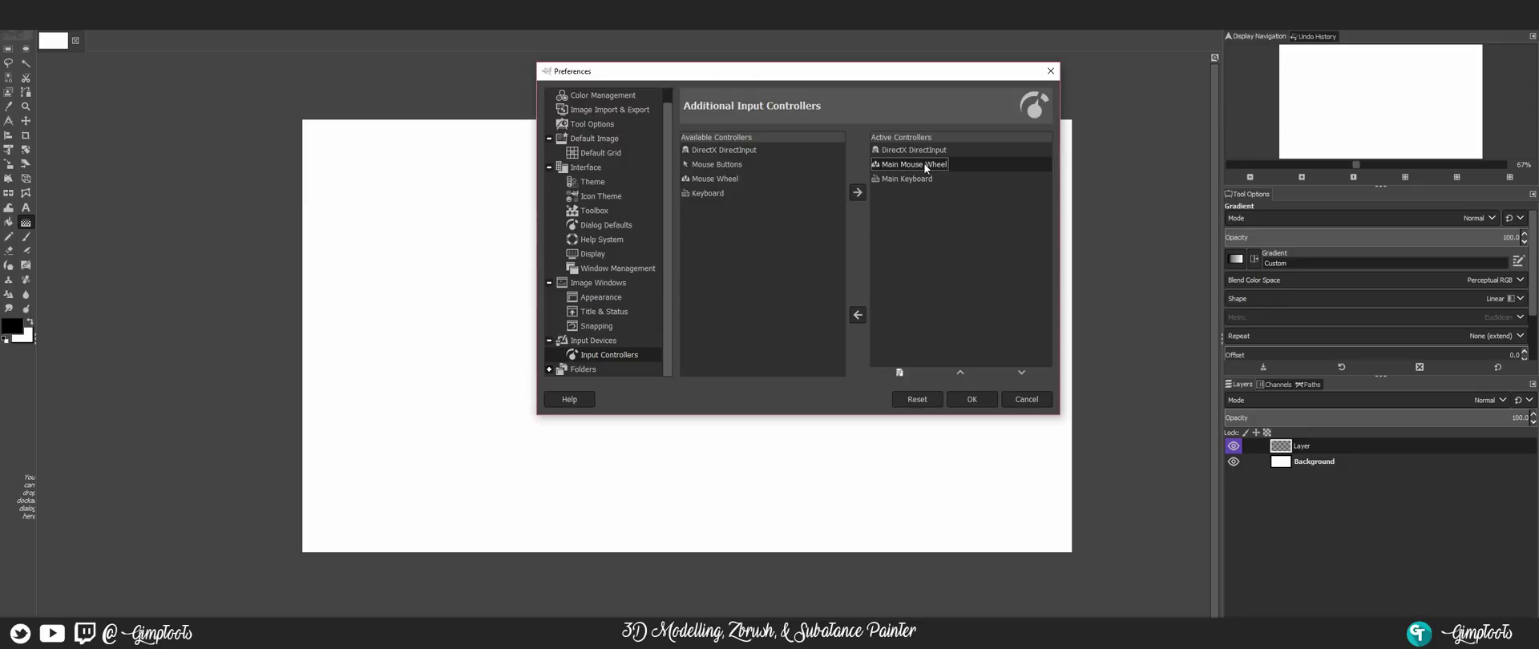
double_click(924, 165)
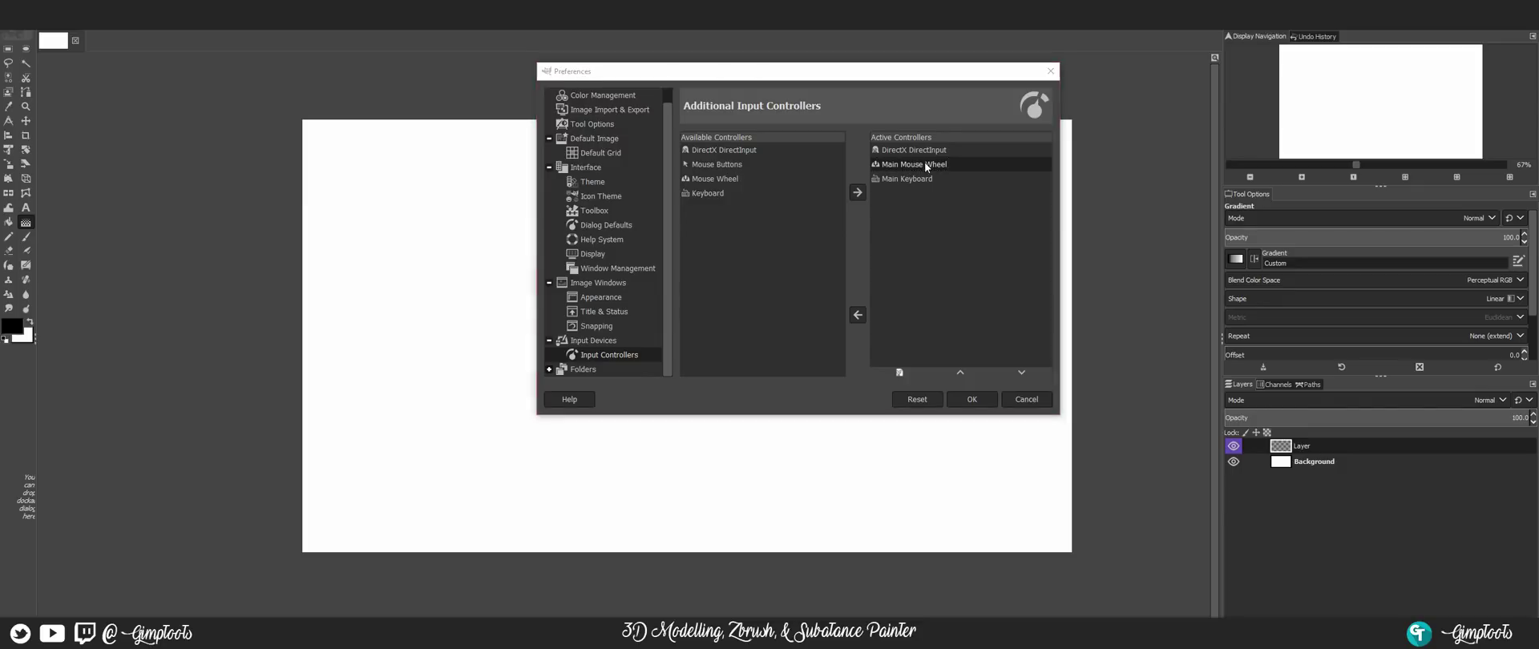
drag(1198, 38, 712, 82)
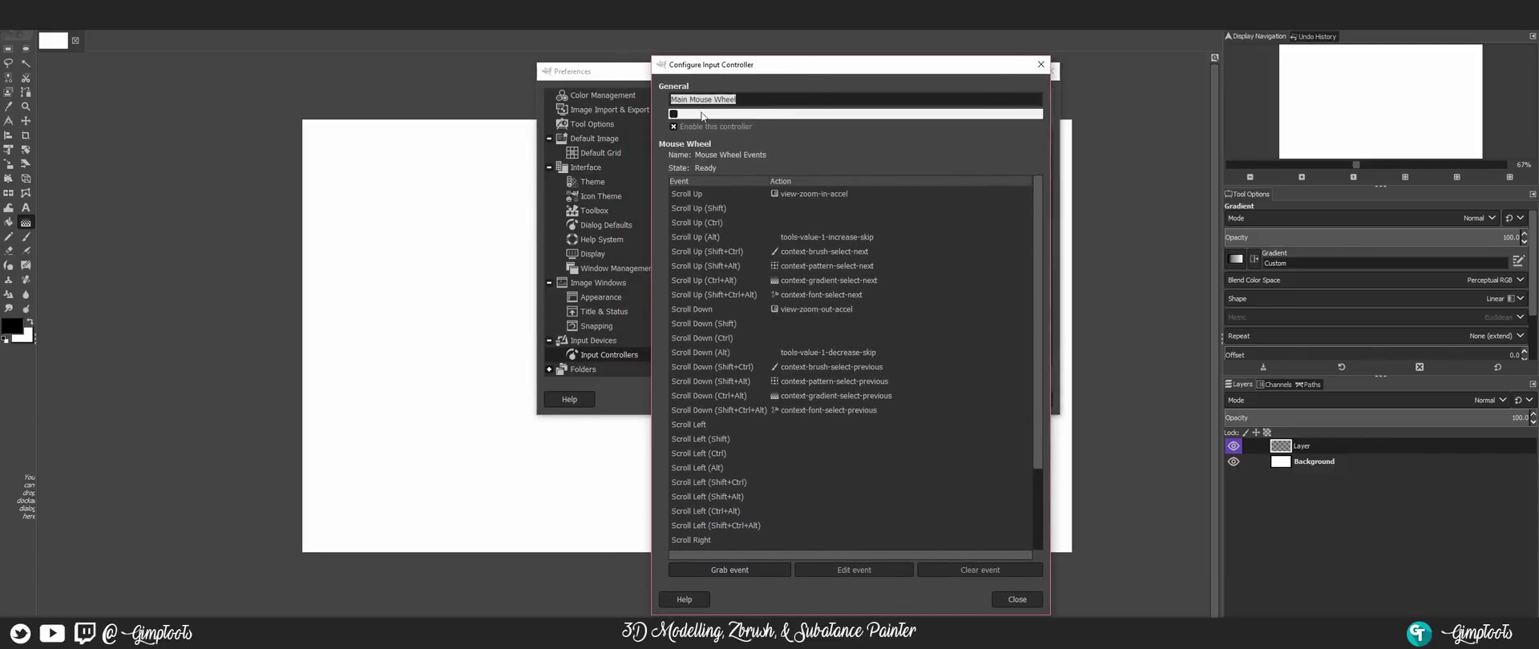
mouse_move(1033, 397)
mouse_down()
mouse_move(1036, 455)
mouse_move(1045, 387)
mouse_up()
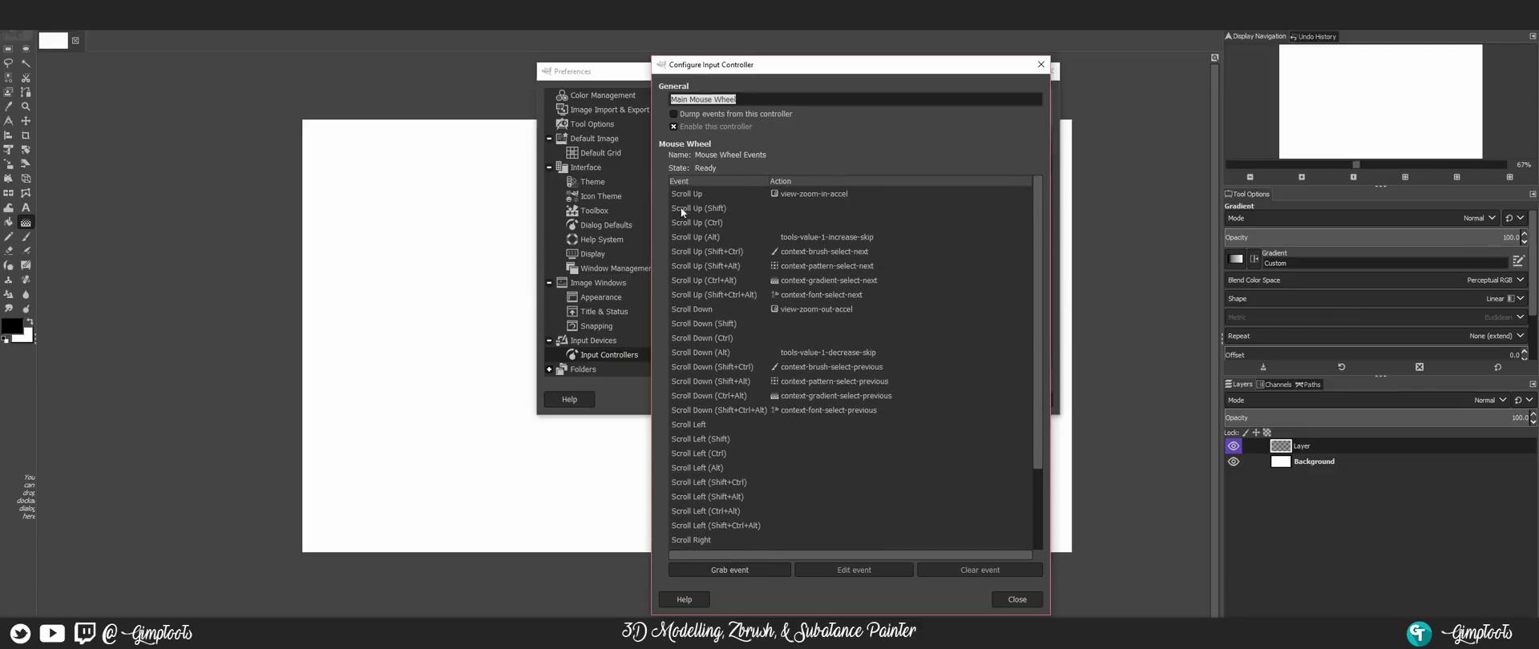
Step: Assign the Scroll Up event to Zoom In (view-zoom-in-accel), found by searching 'zoo'
double_click(819, 196)
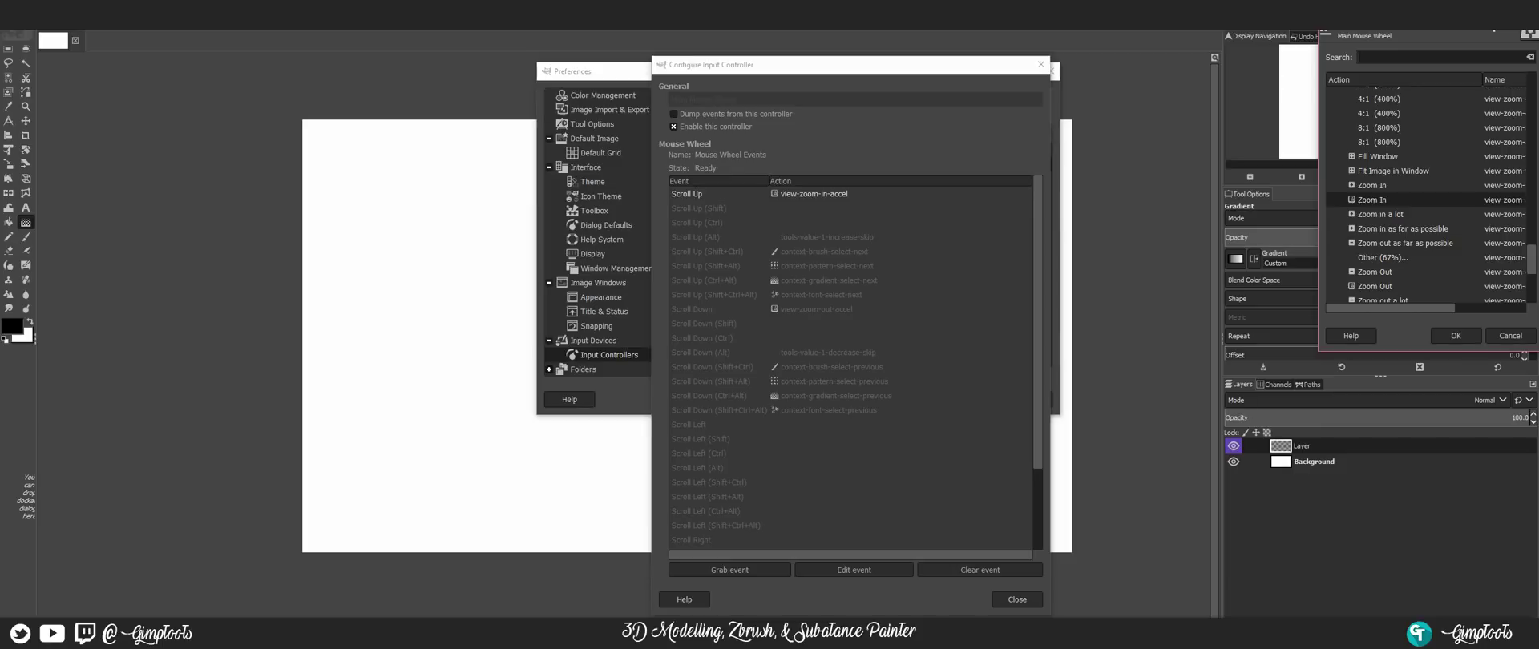
text(zoom)
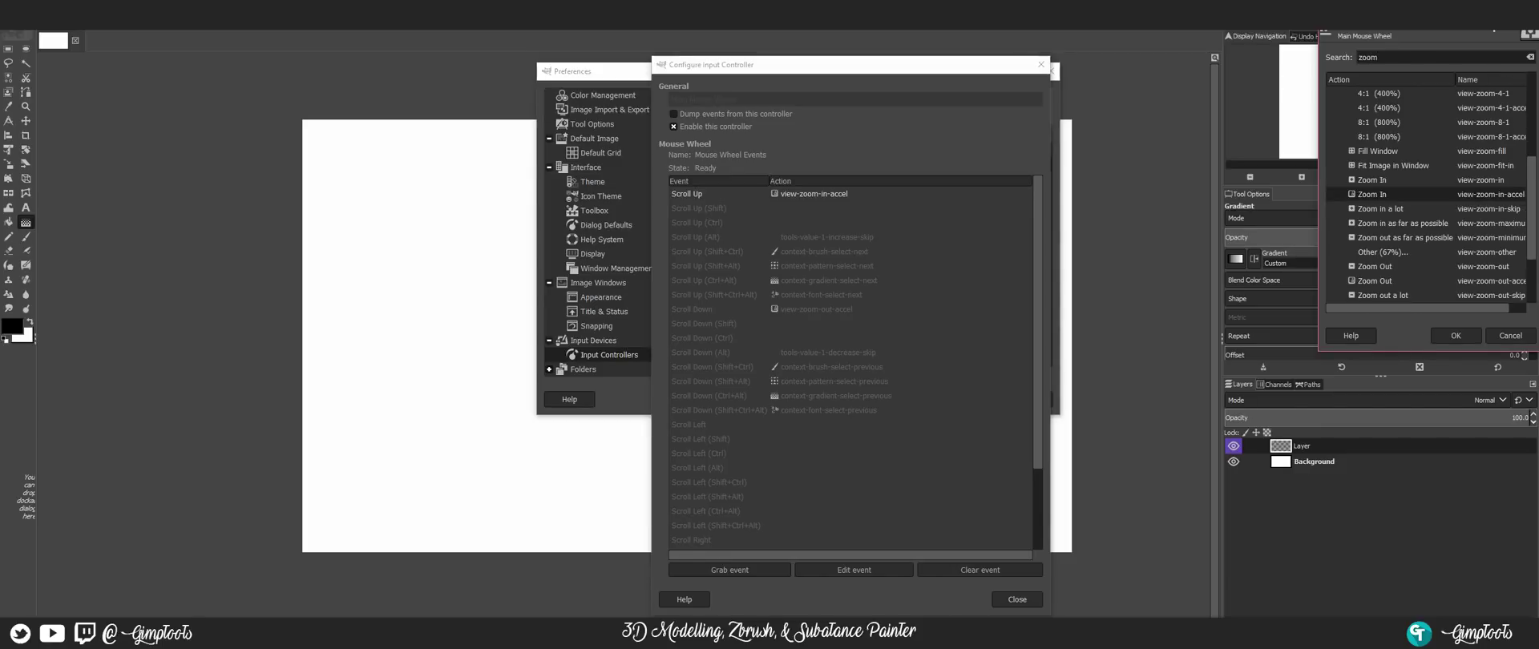
drag(1427, 31, 1137, 57)
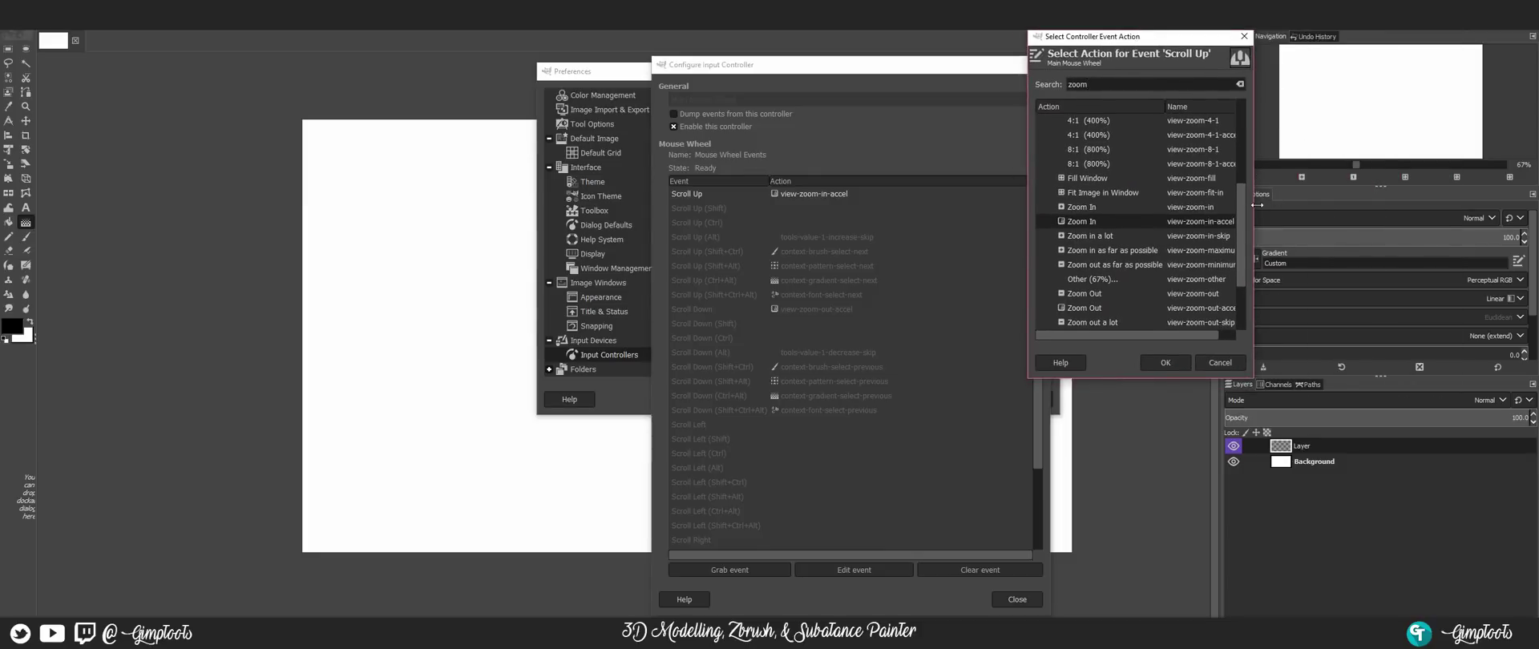
drag(1287, 203, 1337, 205)
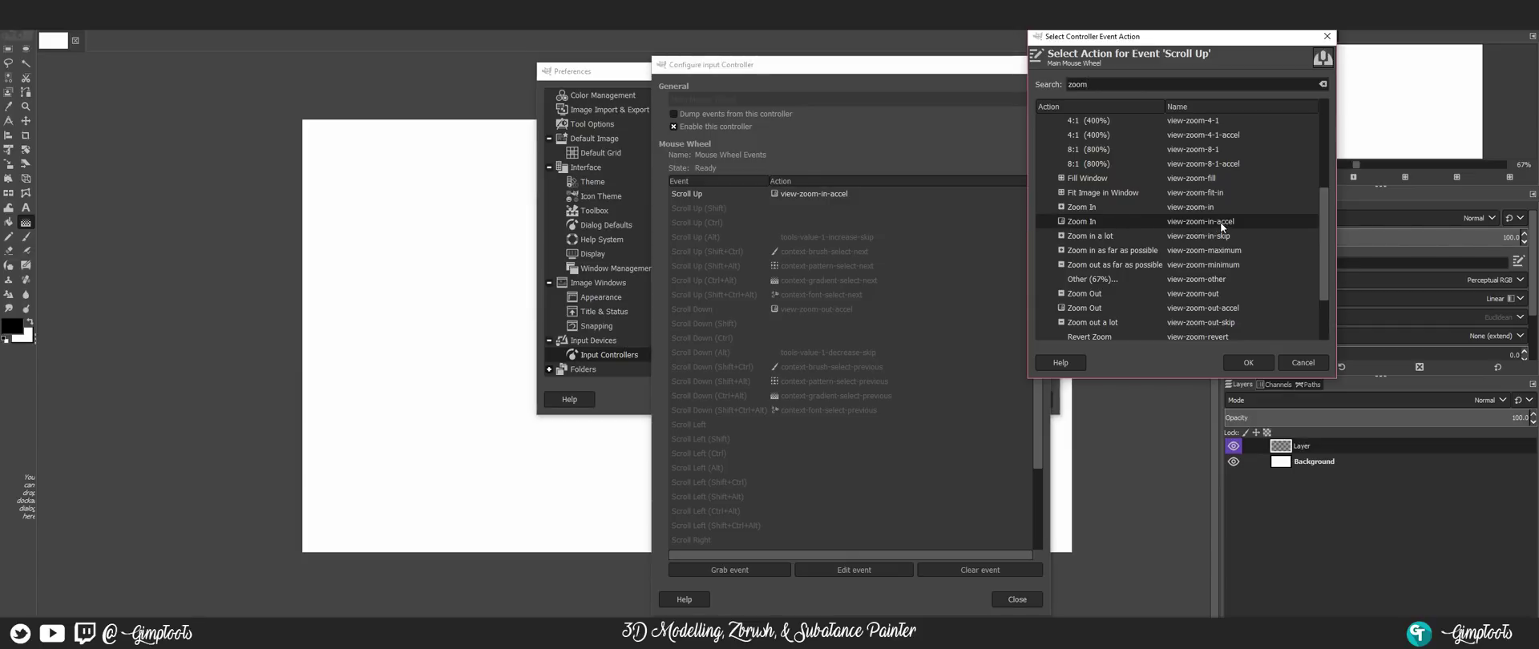
click(1249, 362)
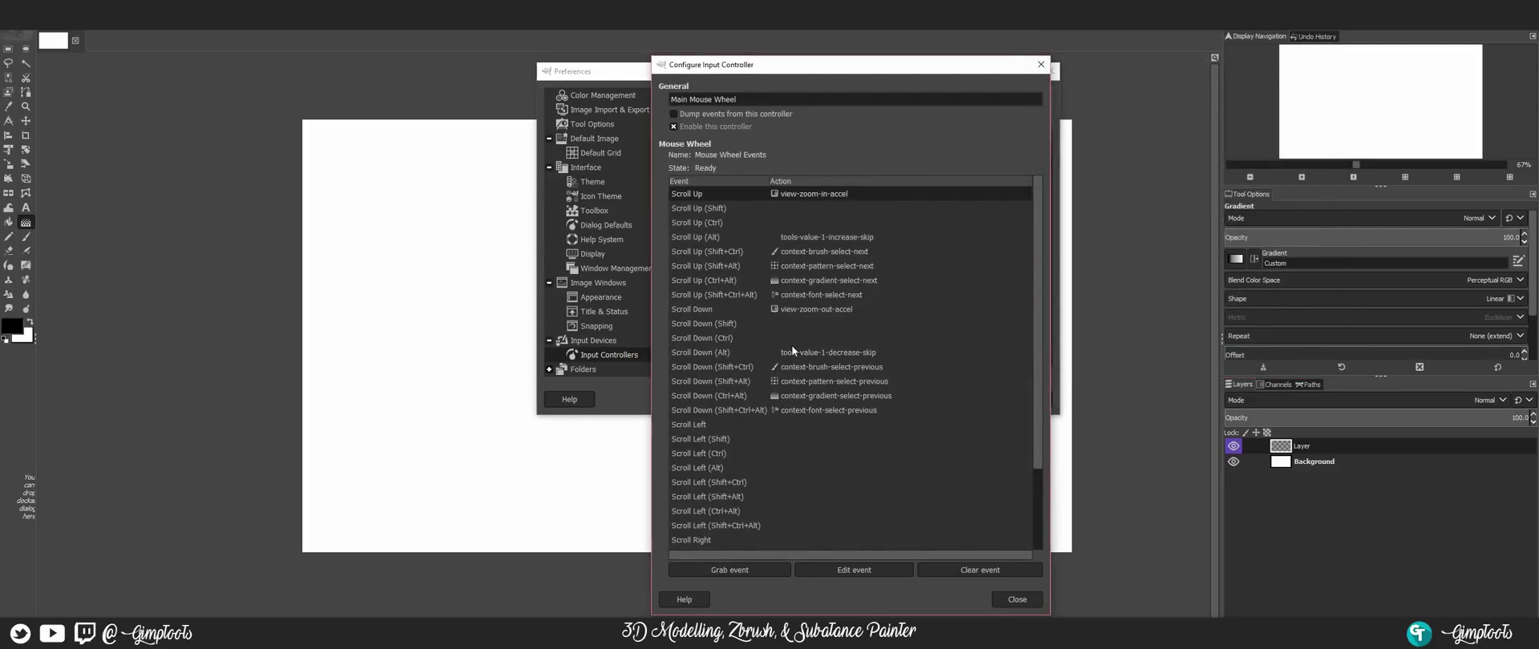
Step: Assign the Scroll Down event to Zoom Out (view-zoom-out-accel)
click(818, 311)
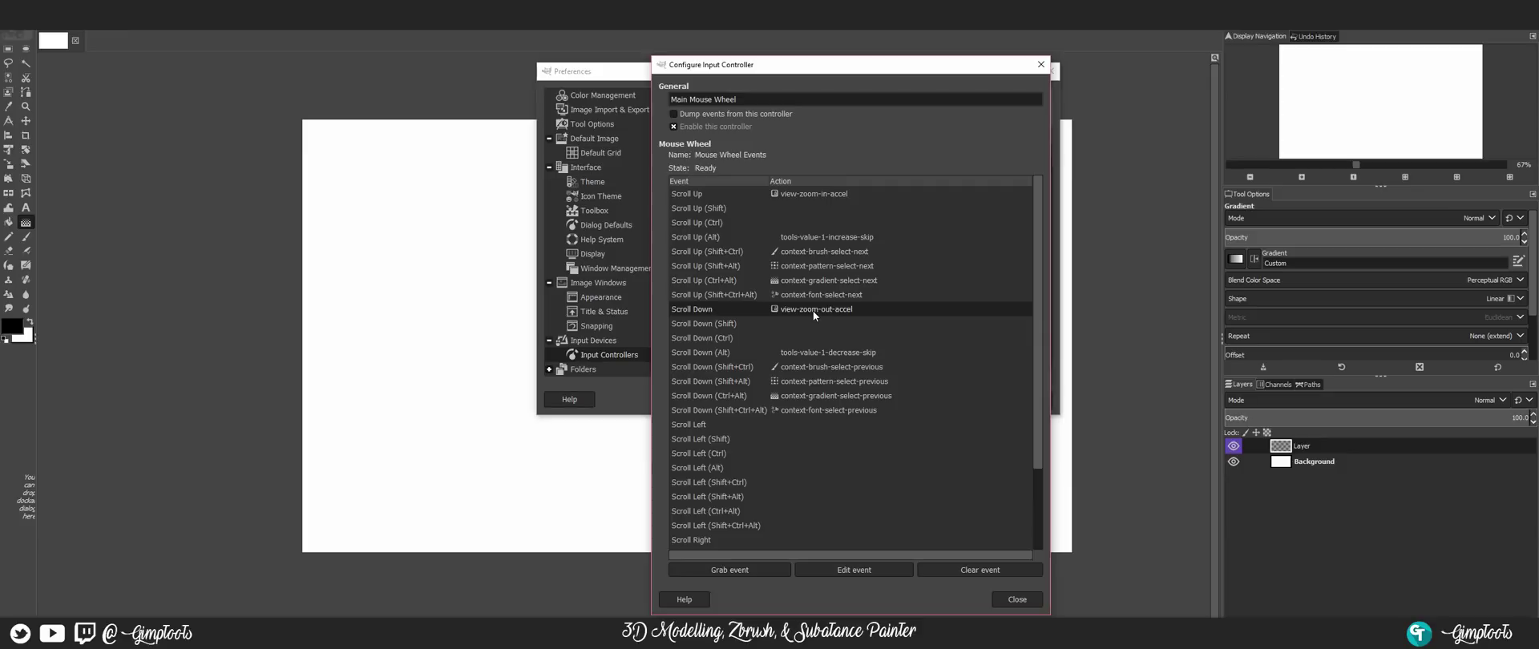
double_click(813, 311)
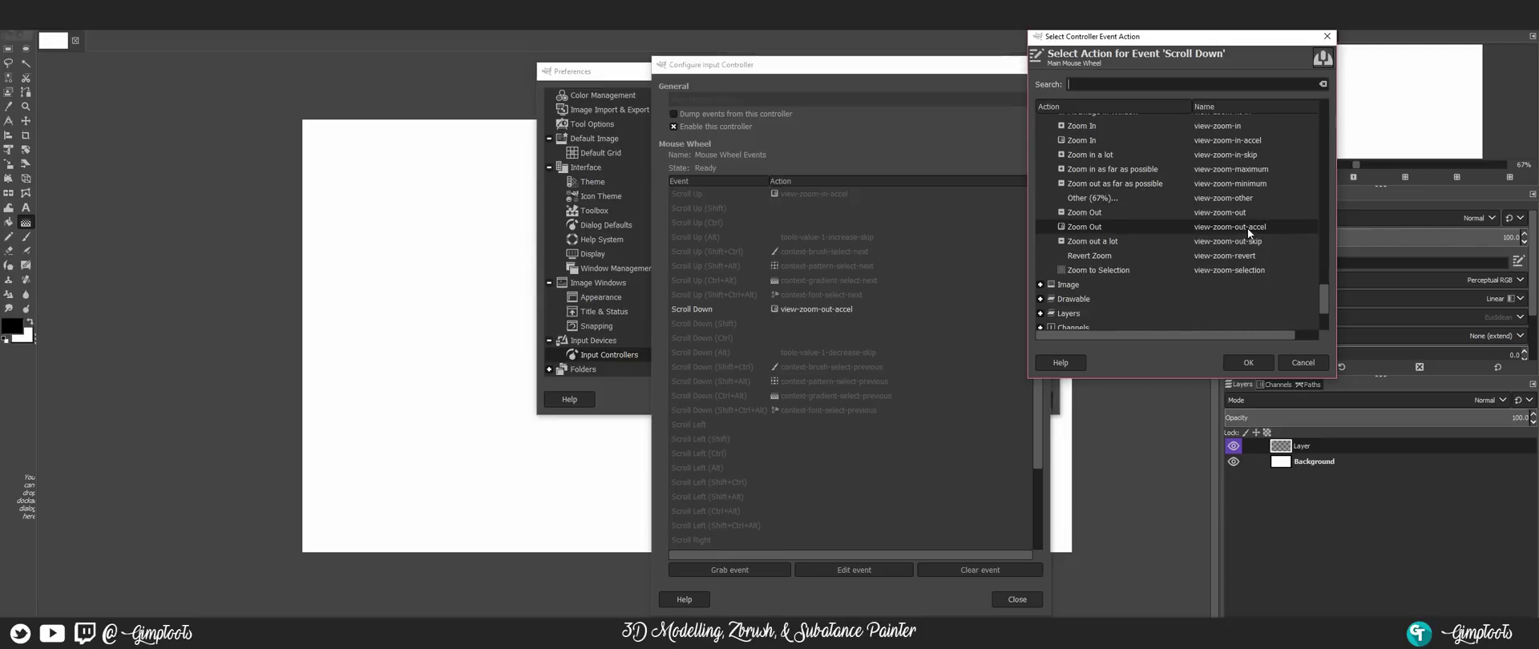
click(1249, 363)
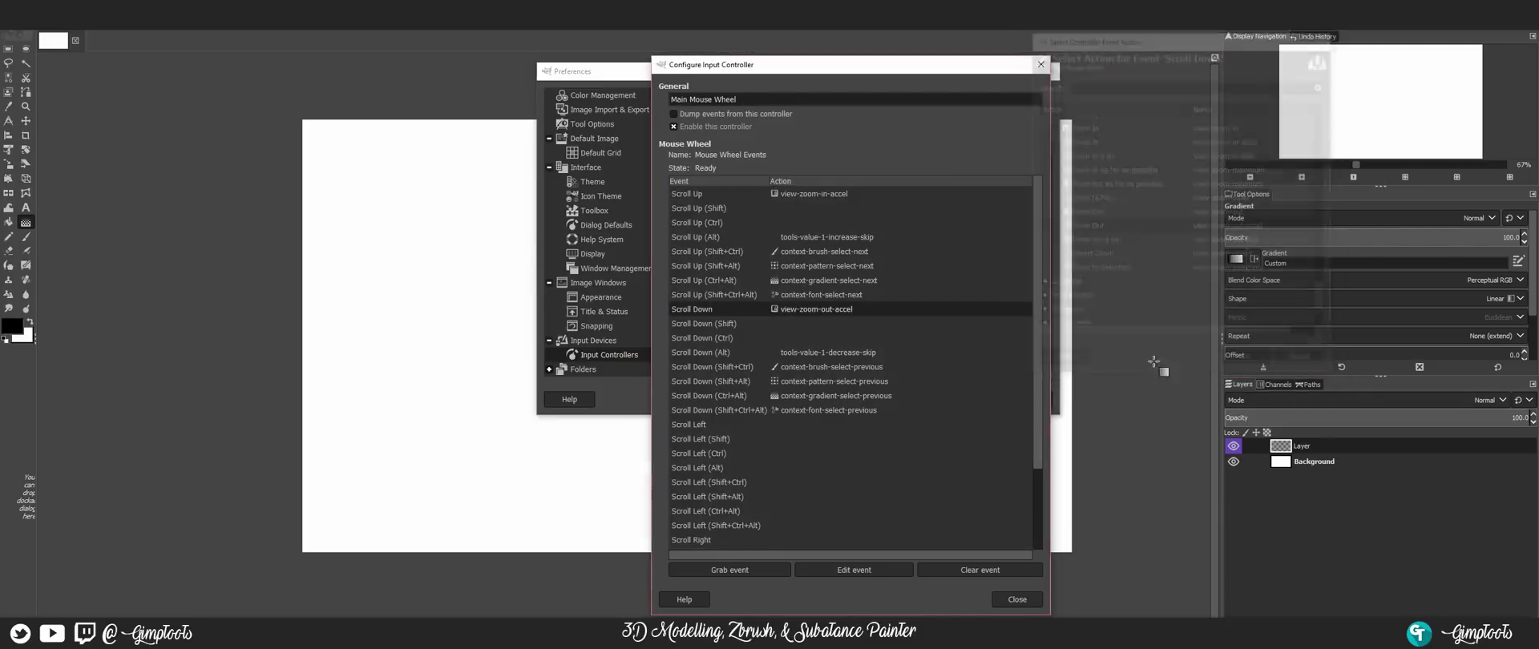
Step: Test the mouse wheel by scrolling up and down to zoom in and out
scroll(402, 281, down, 3)
scroll(401, 282, up, 3)
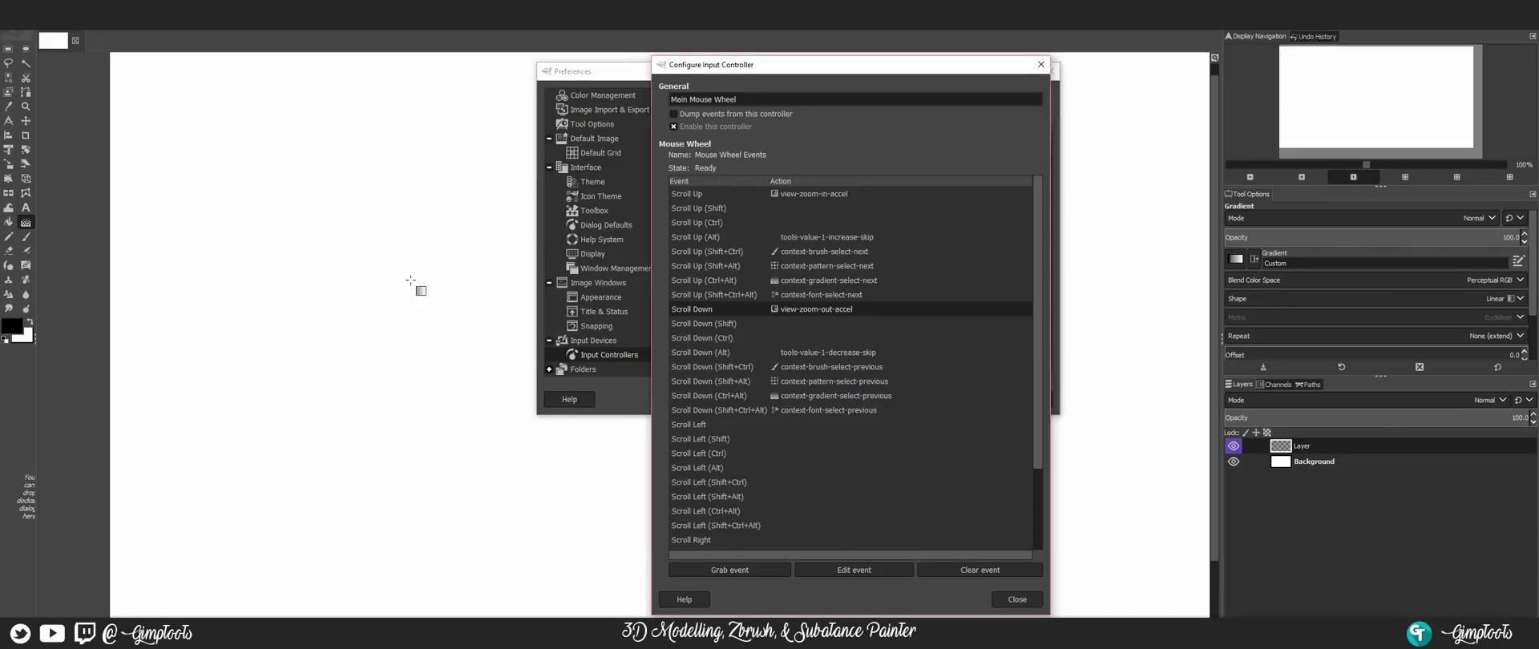
scroll(418, 285, down, 2)
scroll(414, 282, up, 1)
scroll(413, 283, down, 2)
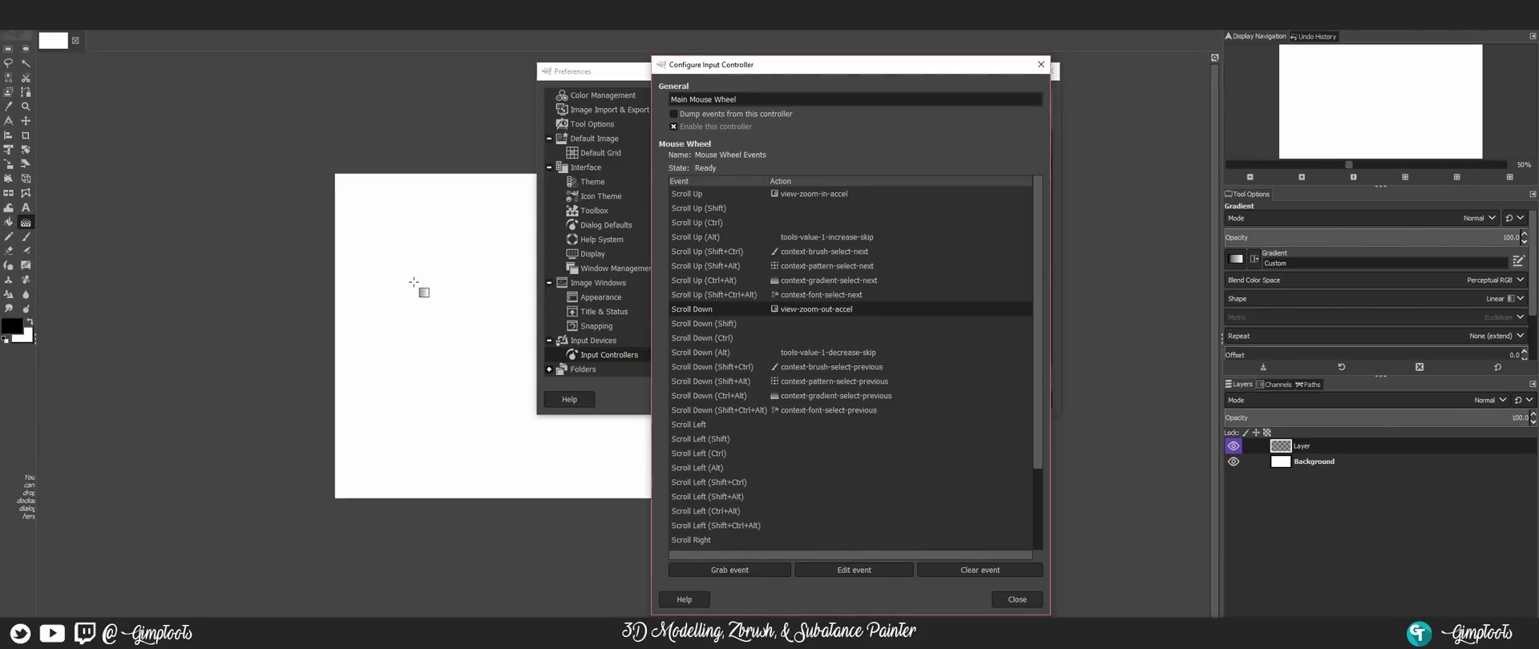
scroll(413, 281, up, 1)
scroll(414, 281, up, 1)
scroll(412, 278, down, 1)
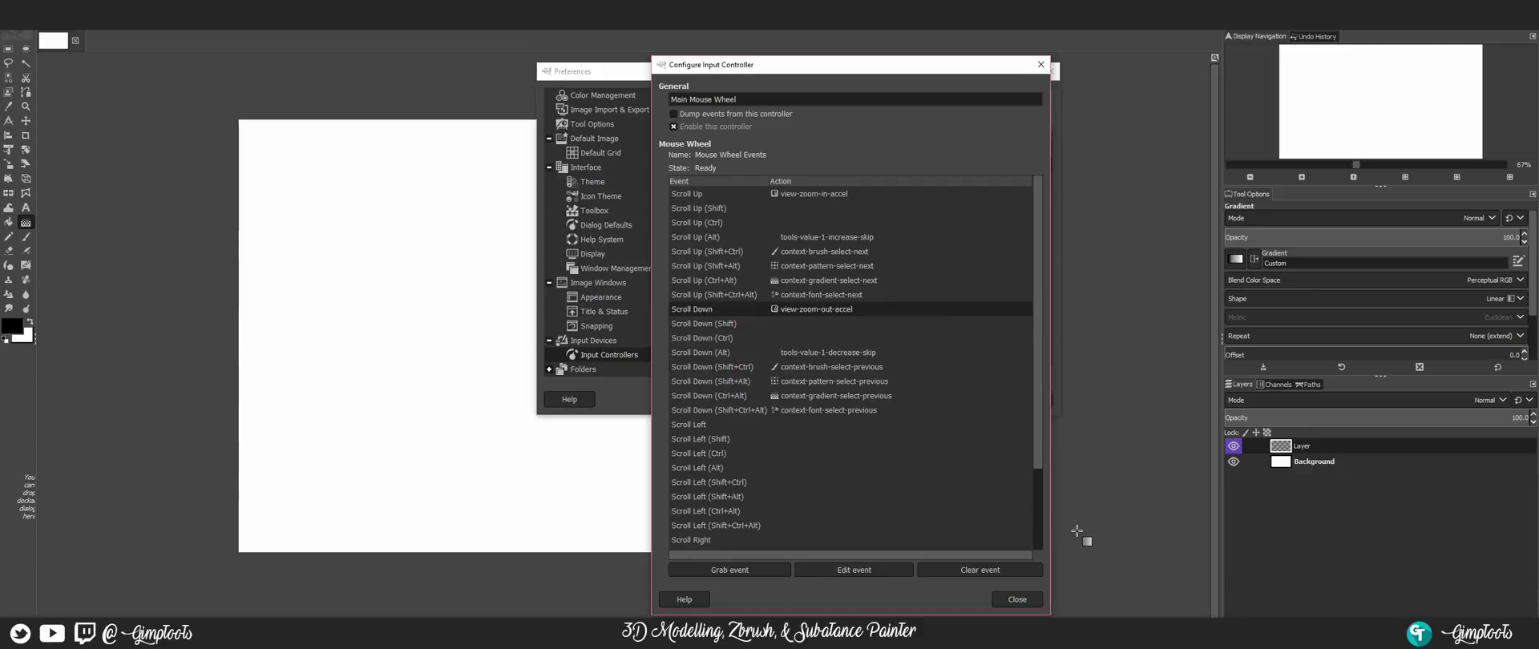
drag(1034, 326, 1042, 415)
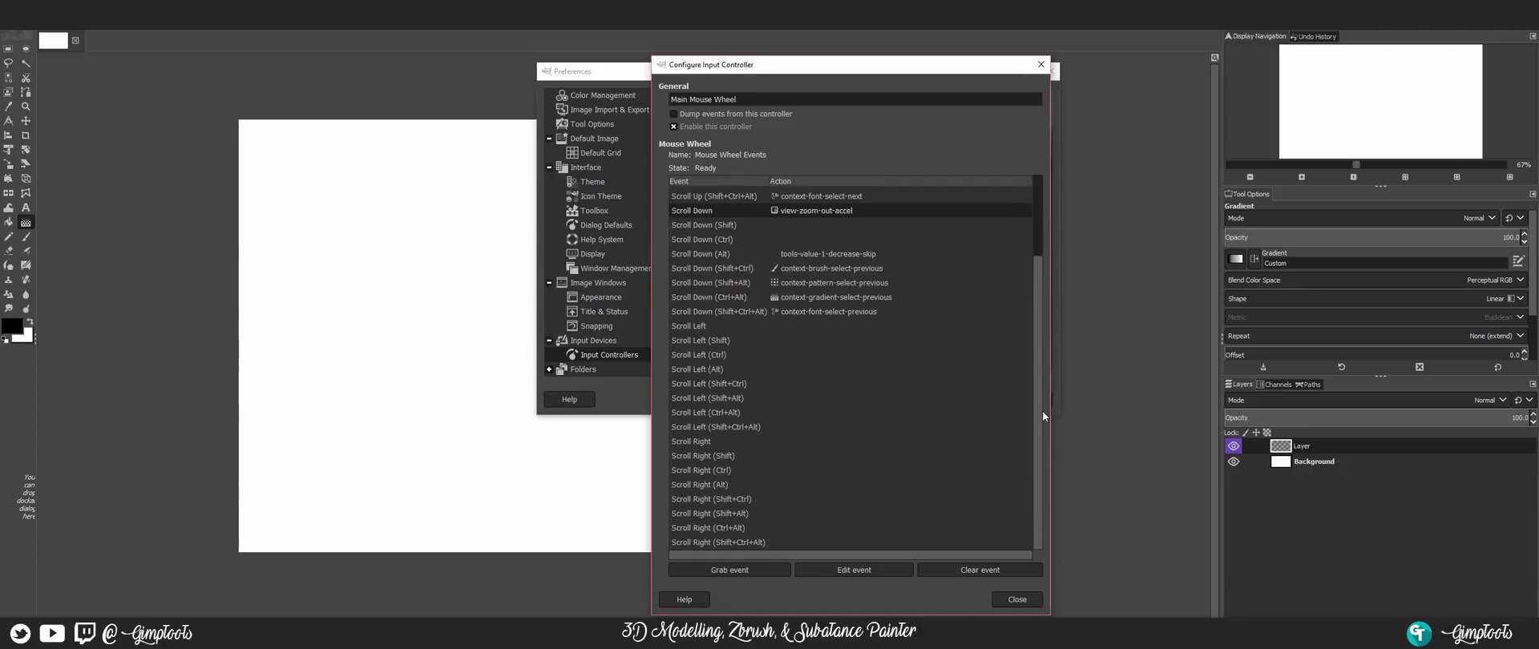
Step: Close the mouse wheel settings, review the Main Keyboard controller's bindings, then close them
click(1024, 602)
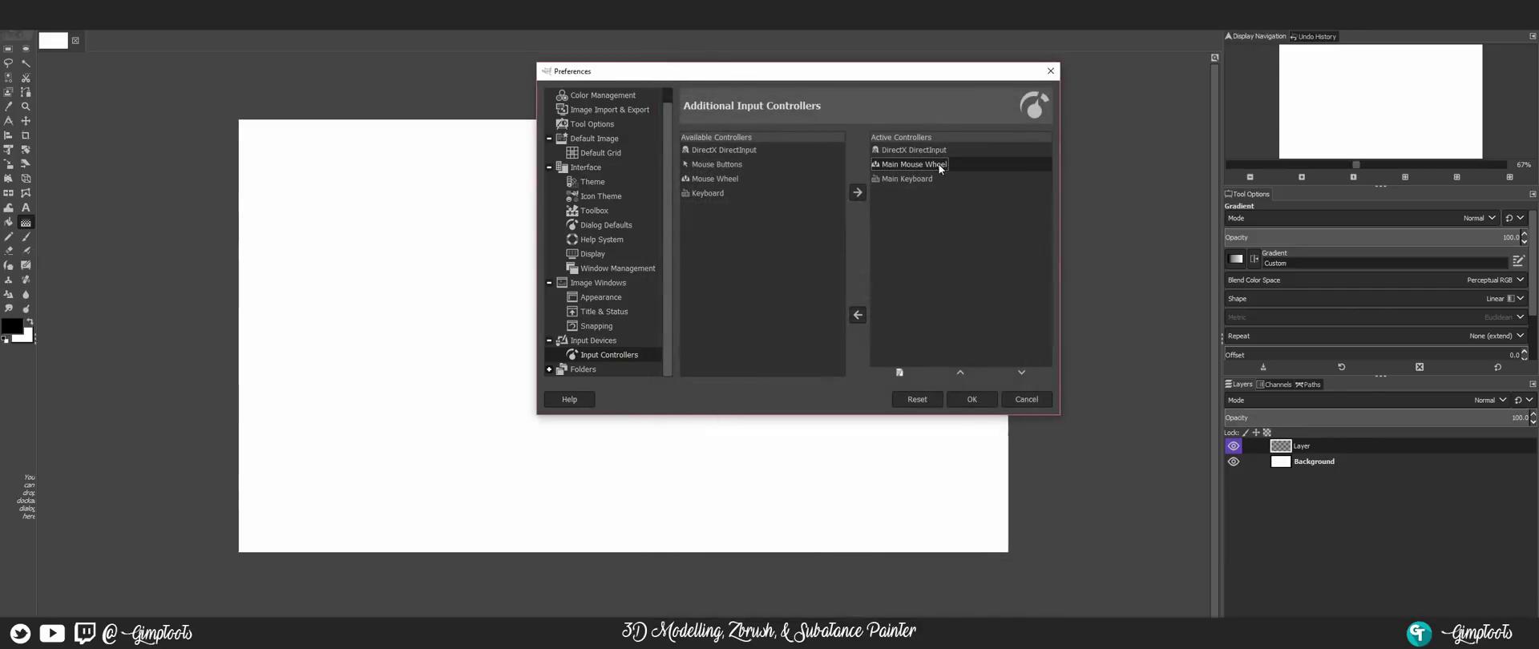
scroll(377, 285, up, 3)
double_click(907, 180)
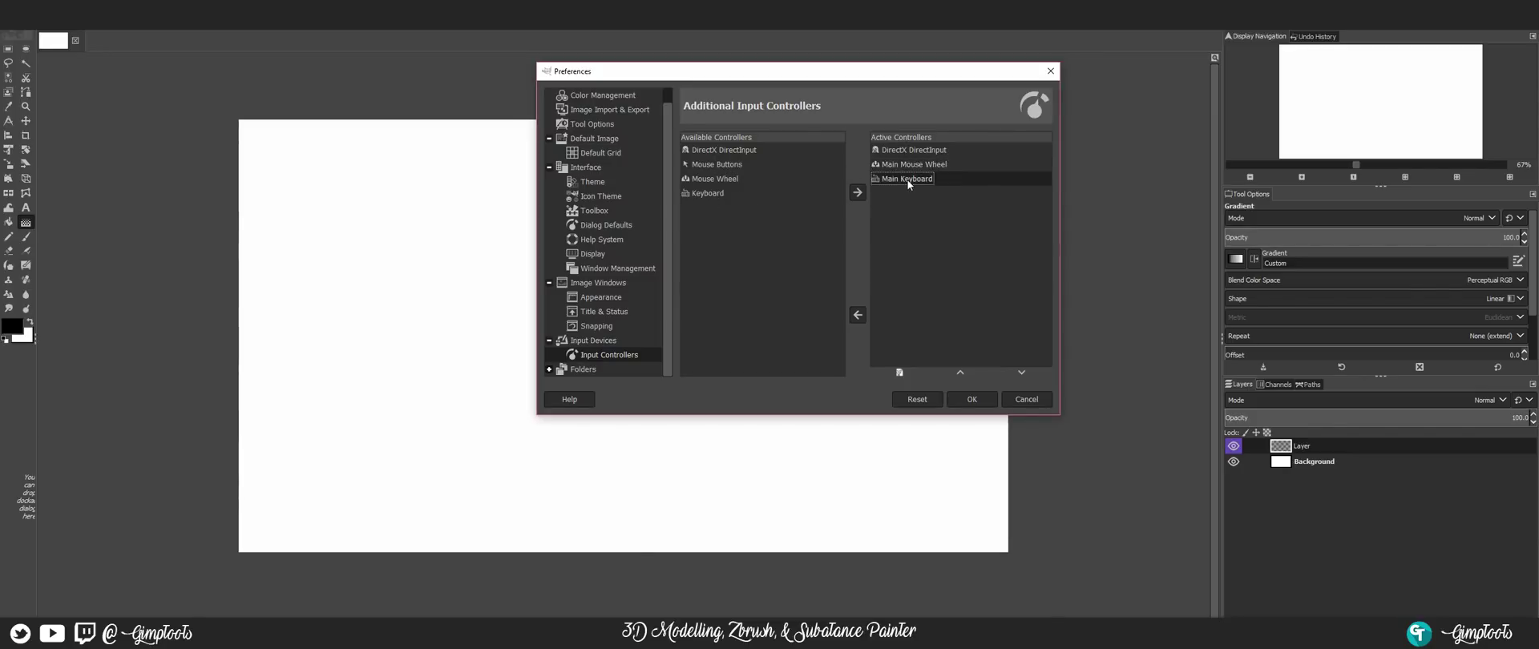
scroll(1042, 245, down, 3)
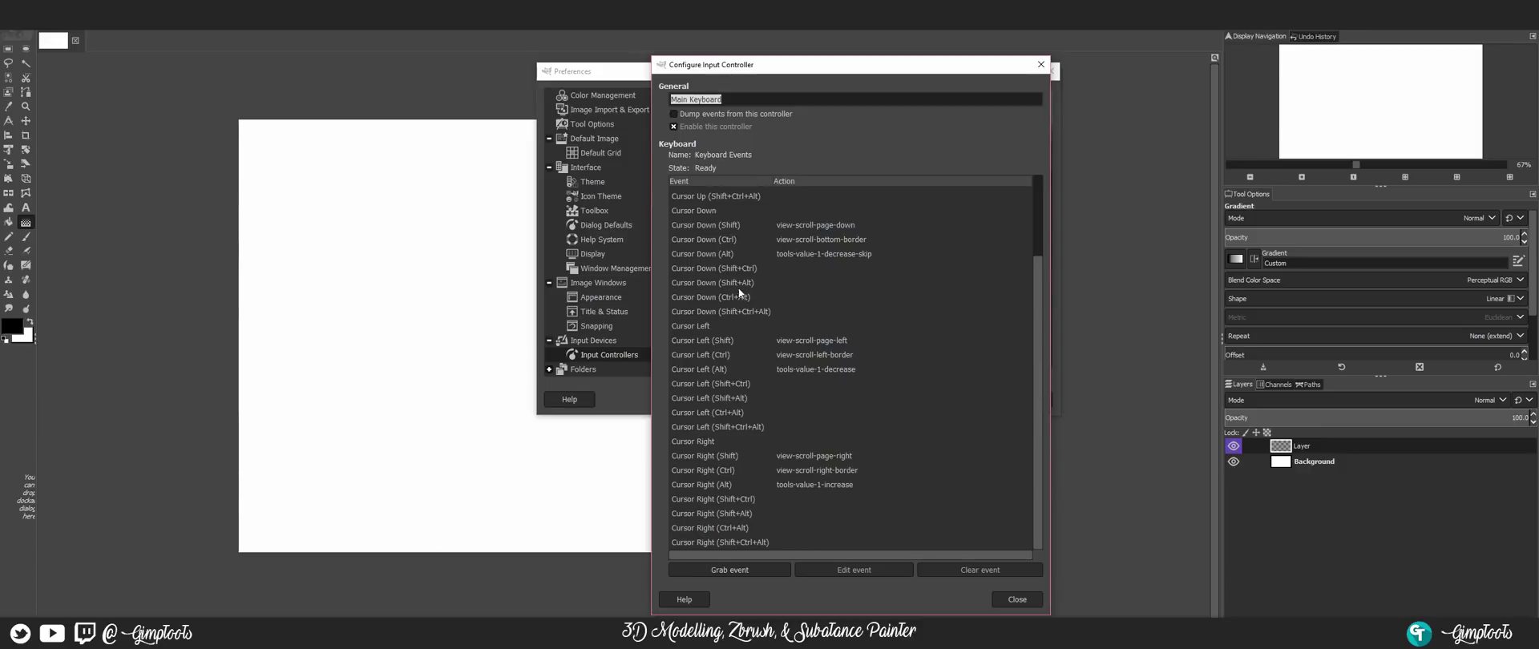
scroll(1035, 309, up, 2)
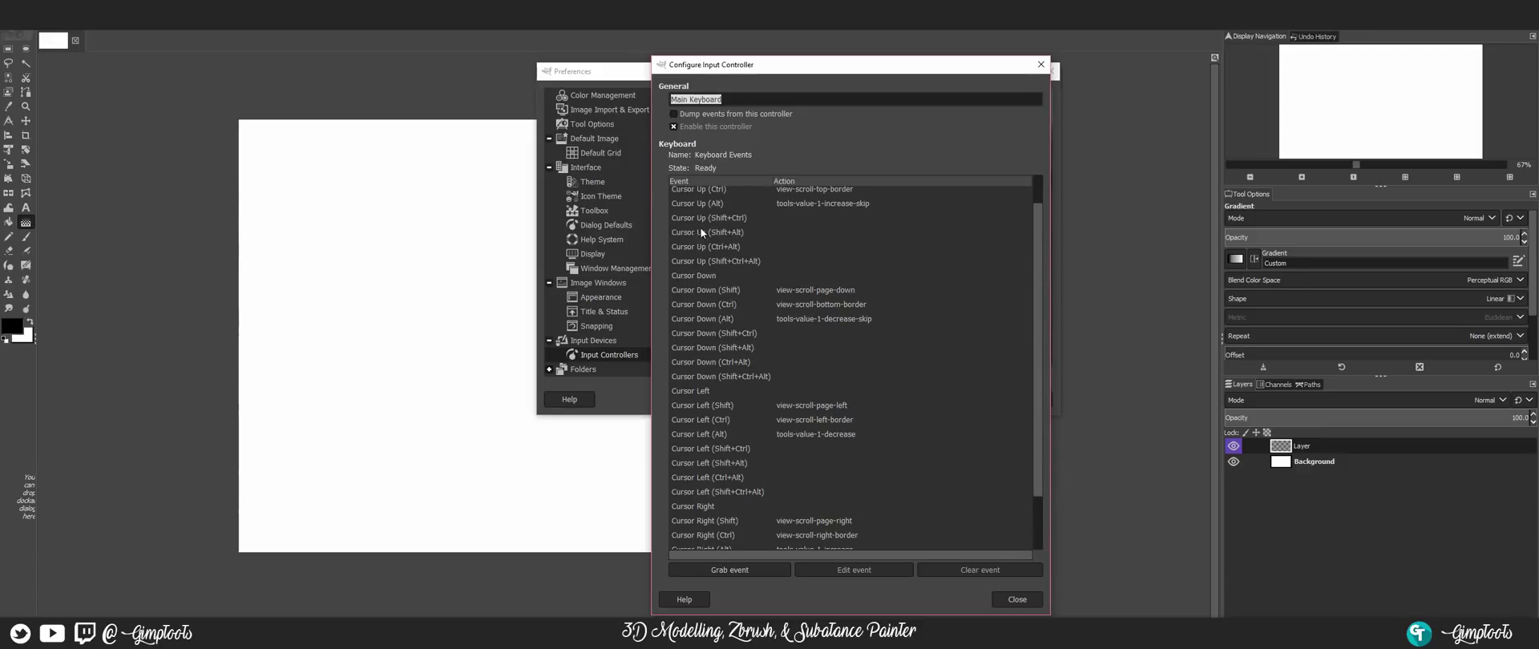
click(1041, 64)
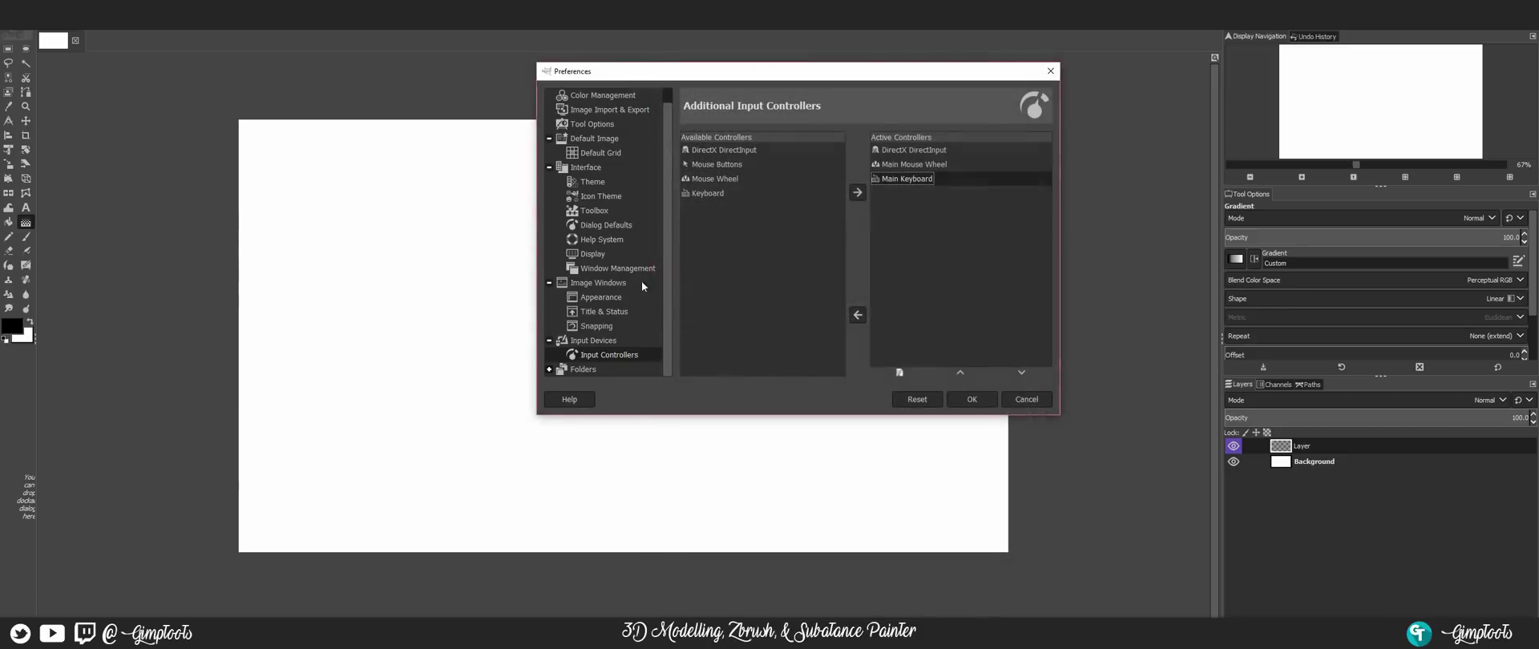
scroll(609, 321, up, 2)
scroll(574, 353, down, 2)
Step: Expand Folders and view the Brushes, Dynamics, Patterns, Palettes and Gradients folder locations
click(549, 369)
scroll(606, 307, down, 3)
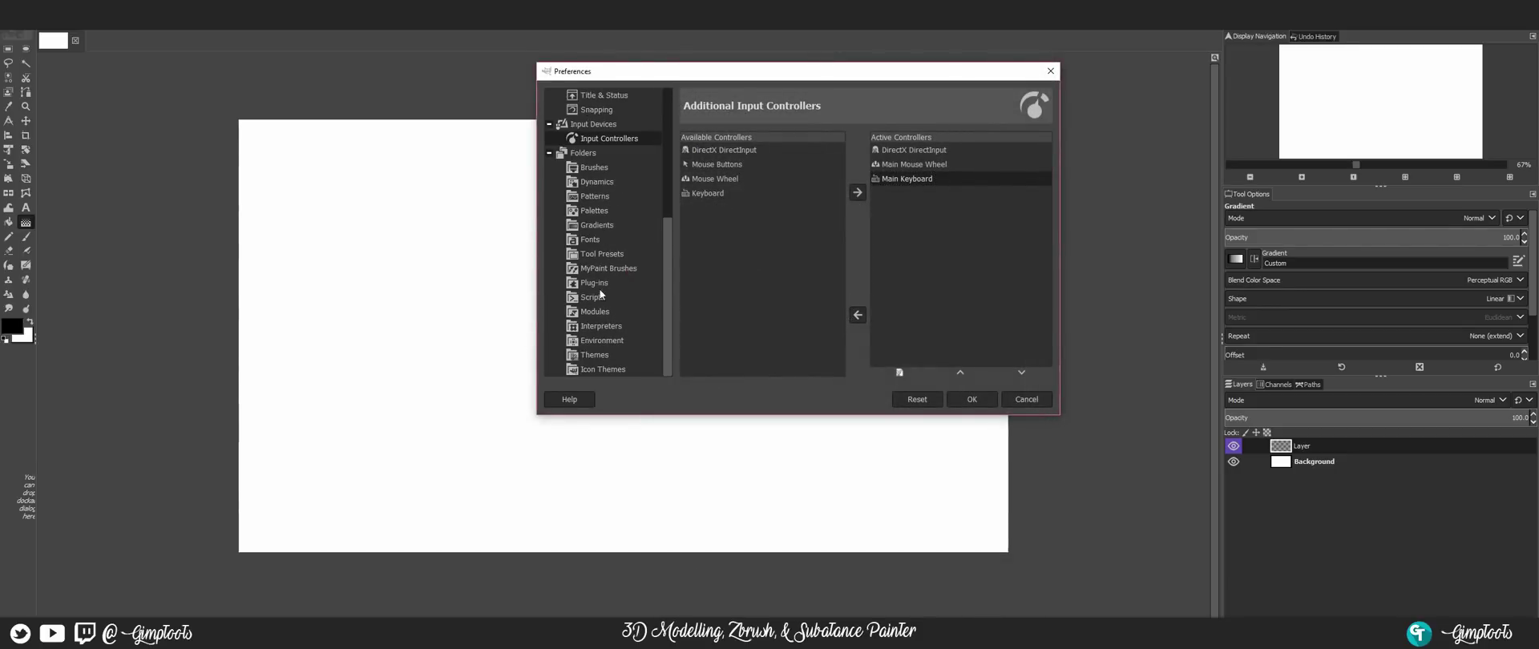
click(604, 167)
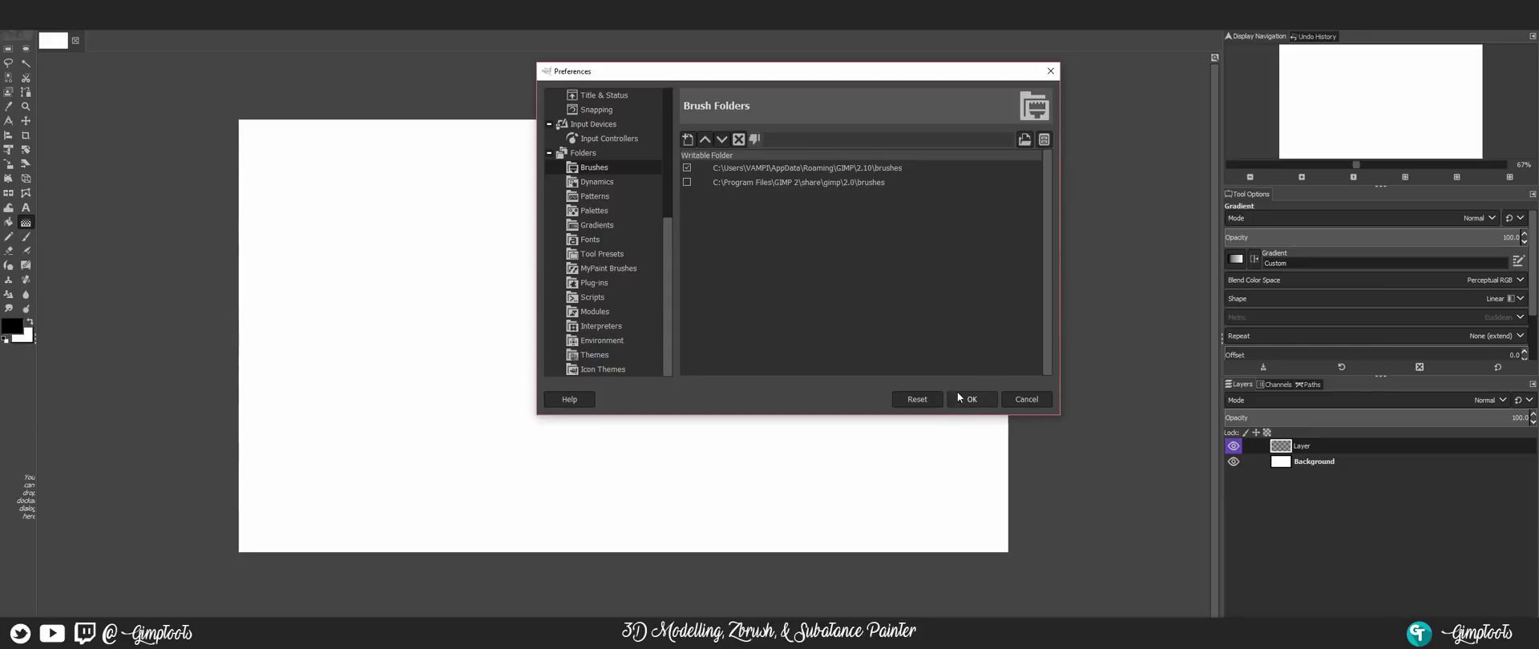
click(623, 184)
click(612, 201)
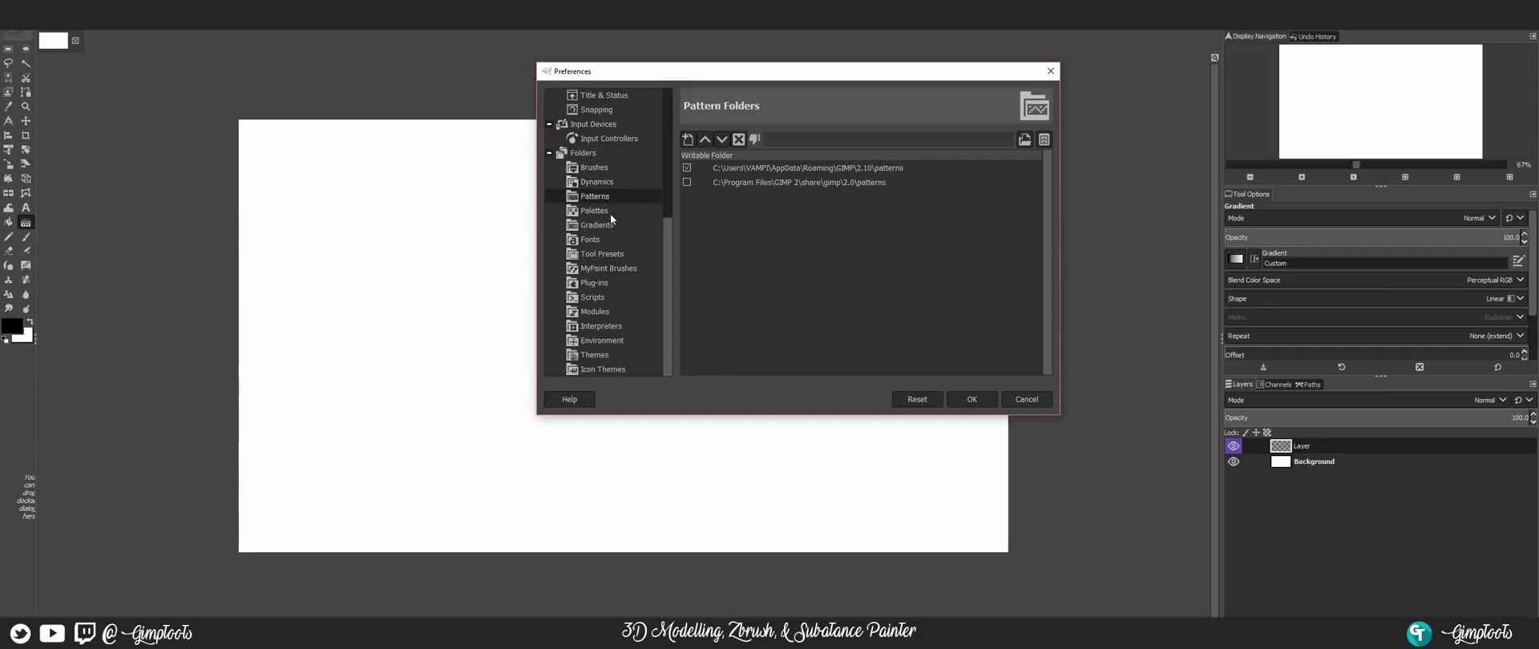
click(609, 212)
click(614, 228)
Step: View the Fonts, Tool Presets, MyPaint Brushes, Plug-ins, Themes and Icon Themes folder locations
click(602, 242)
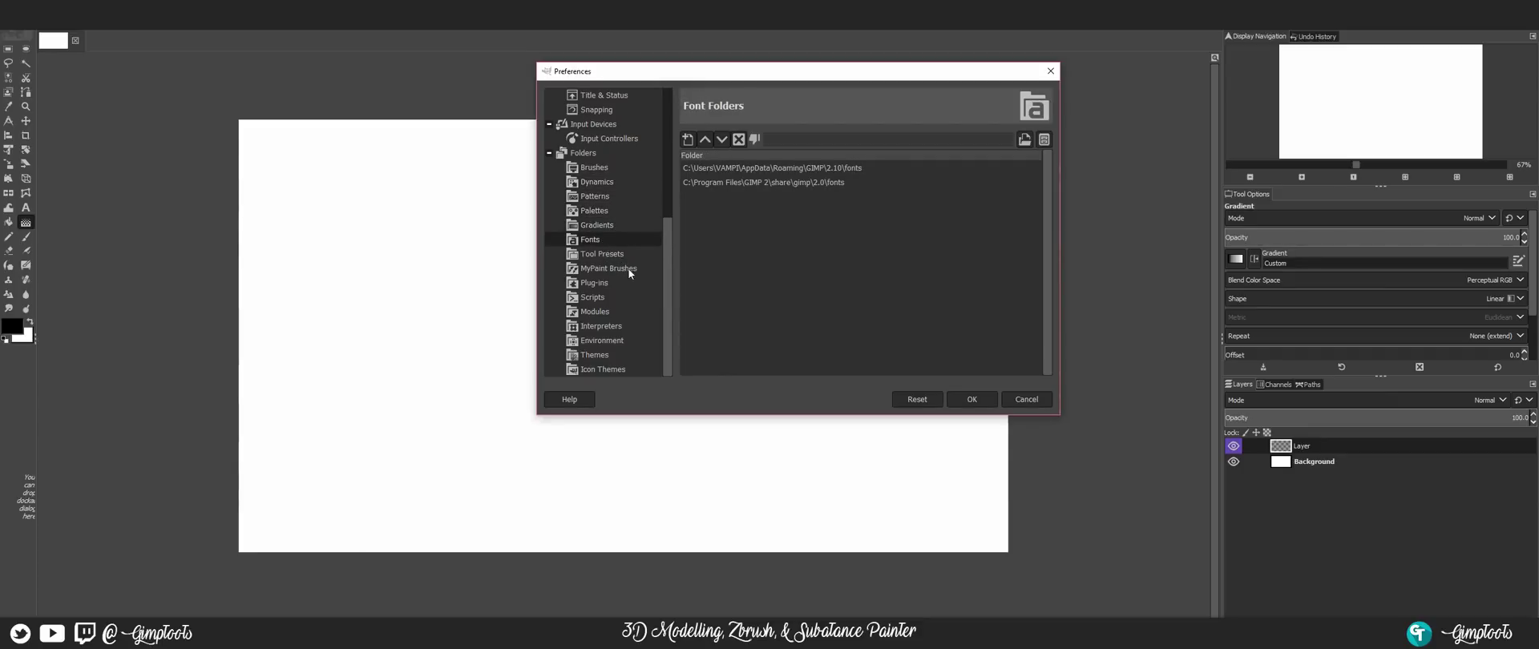
click(621, 255)
click(617, 271)
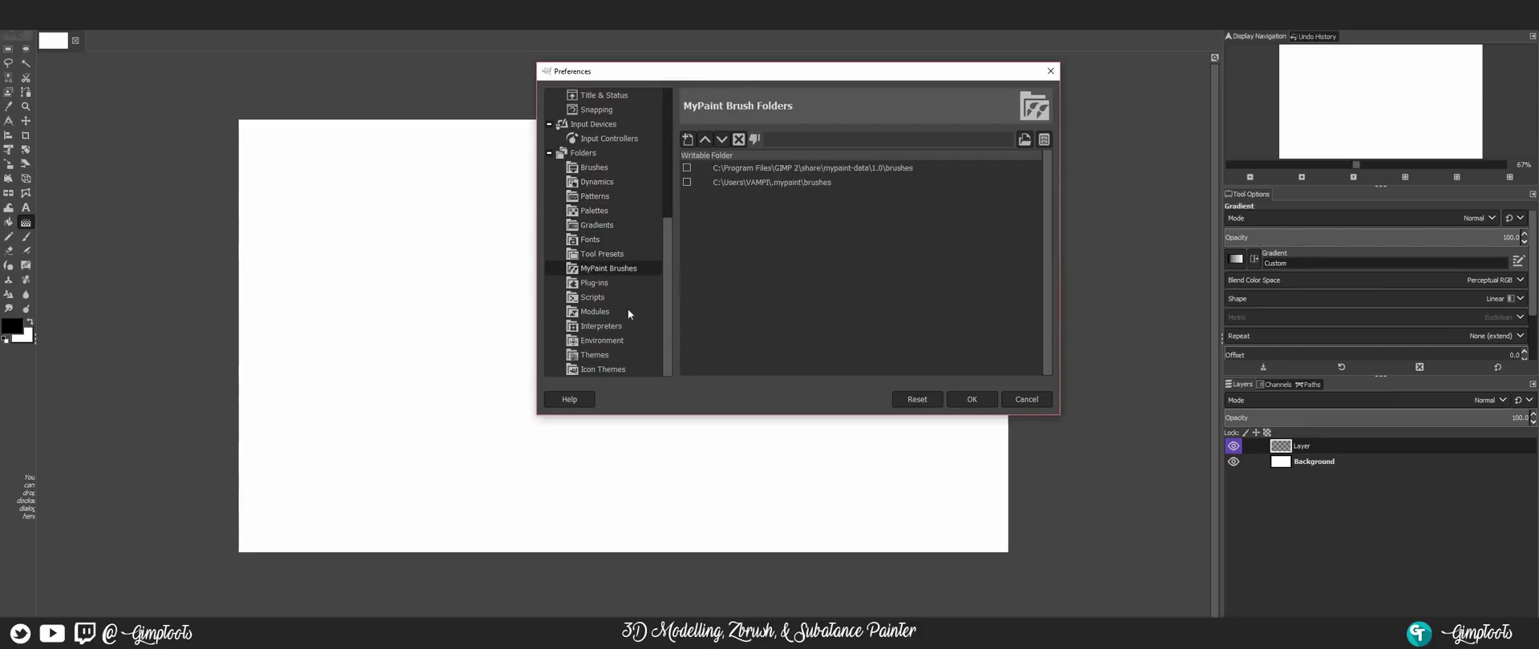
click(611, 284)
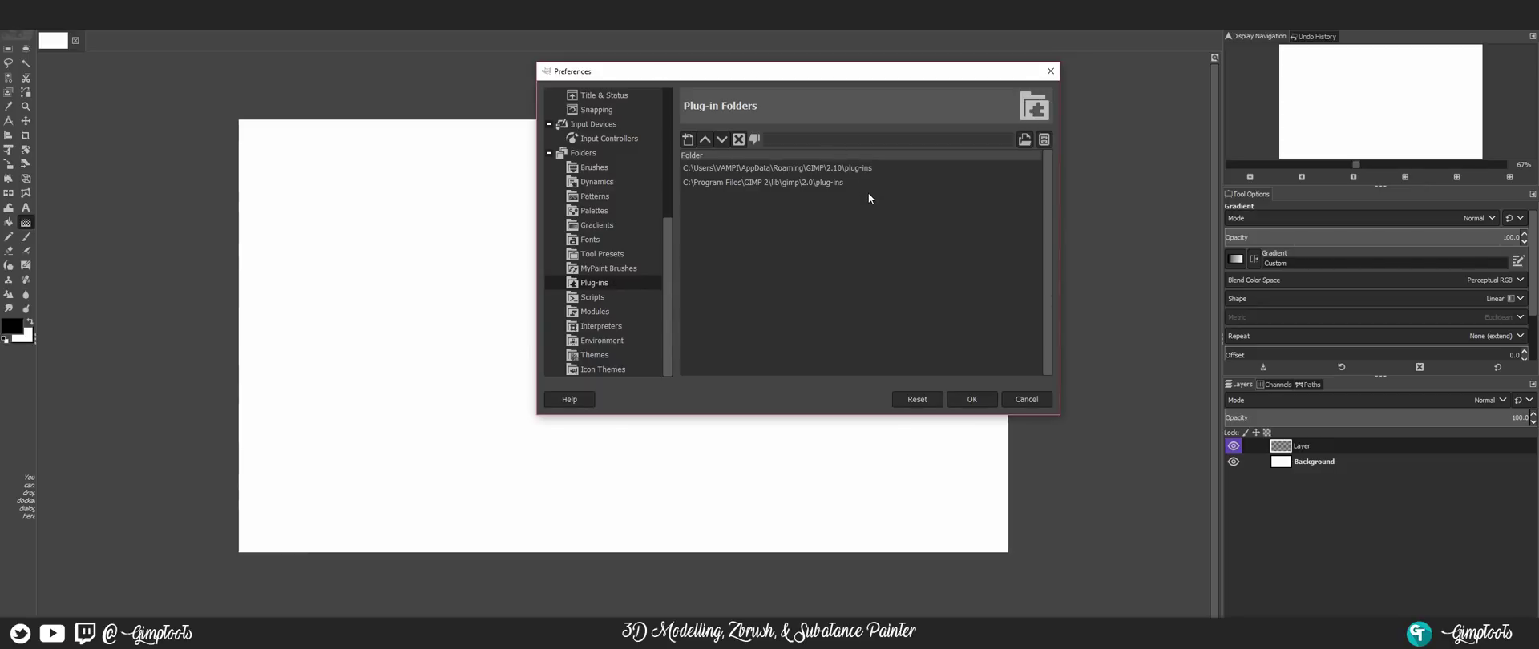
click(755, 182)
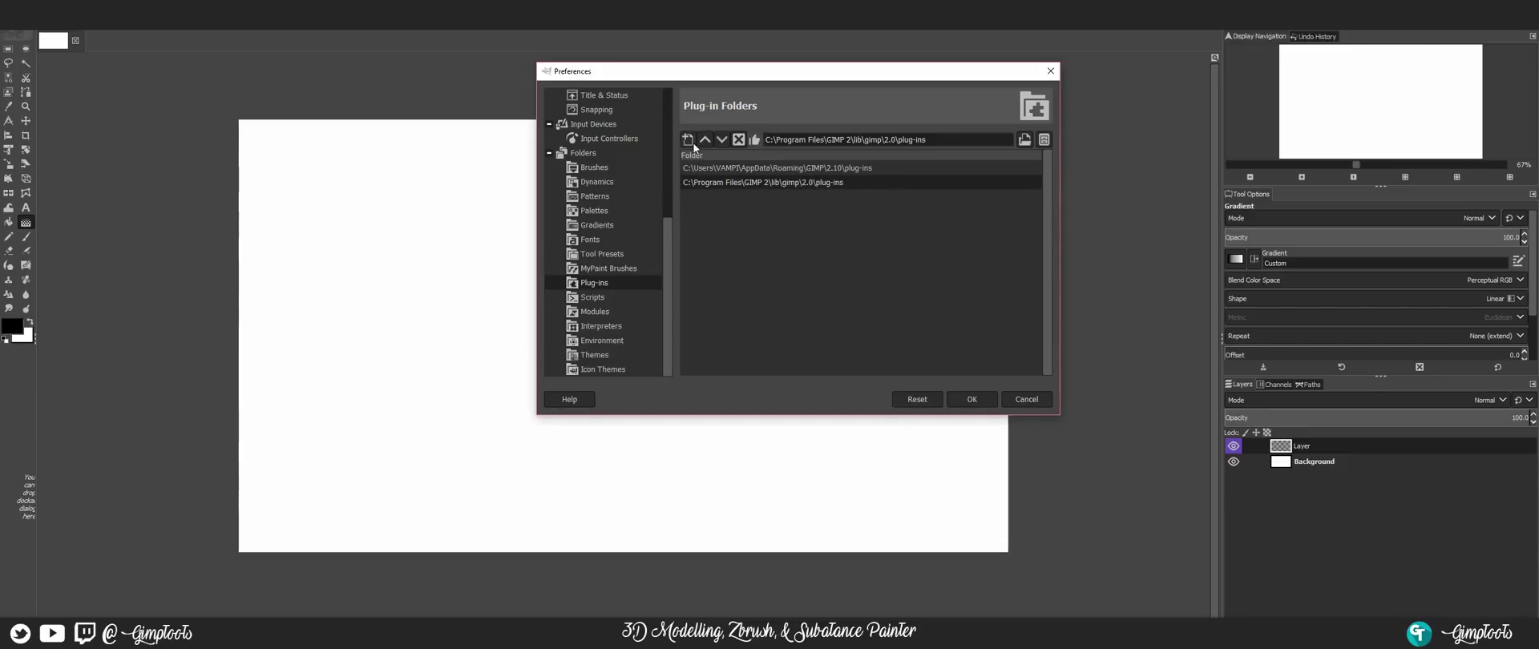
click(613, 355)
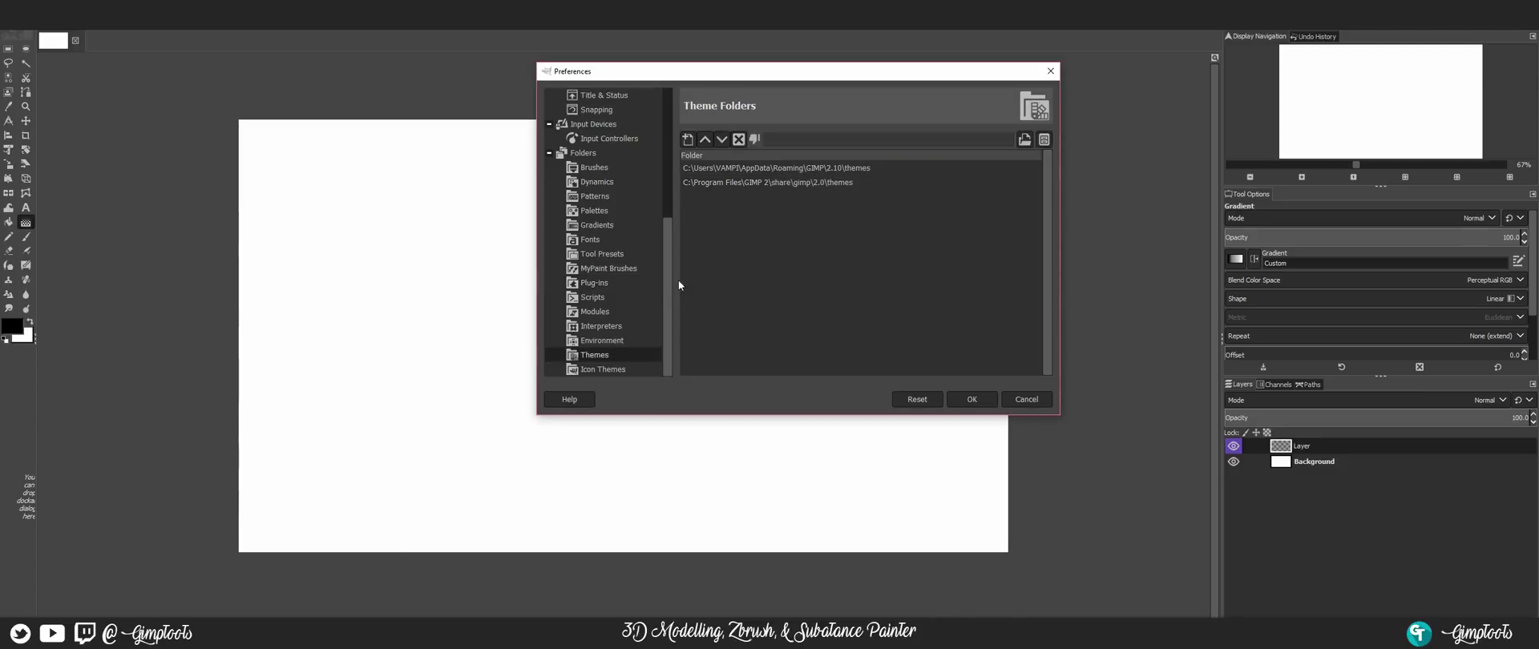
click(616, 370)
scroll(603, 259, up, 6)
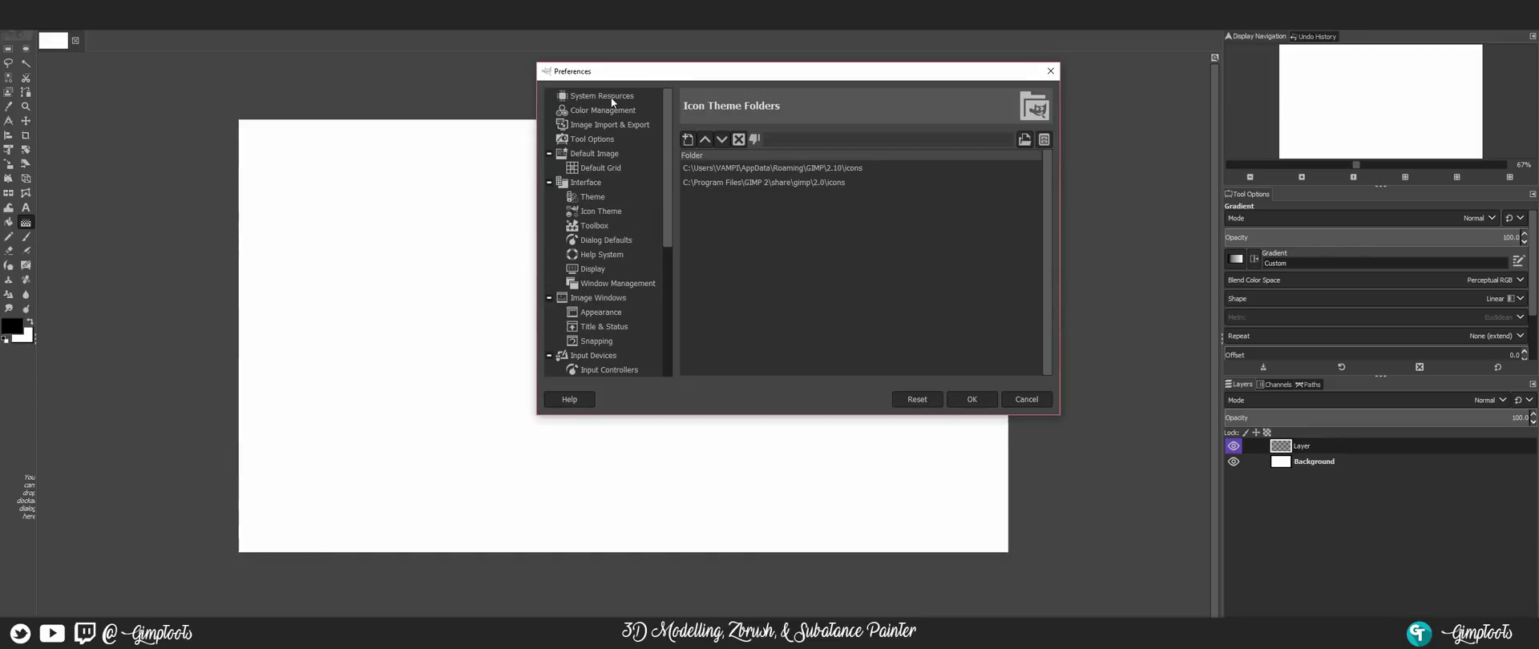
Step: Browse the Theme, Icon Theme, Window Management and Toolbox preference pages
click(605, 196)
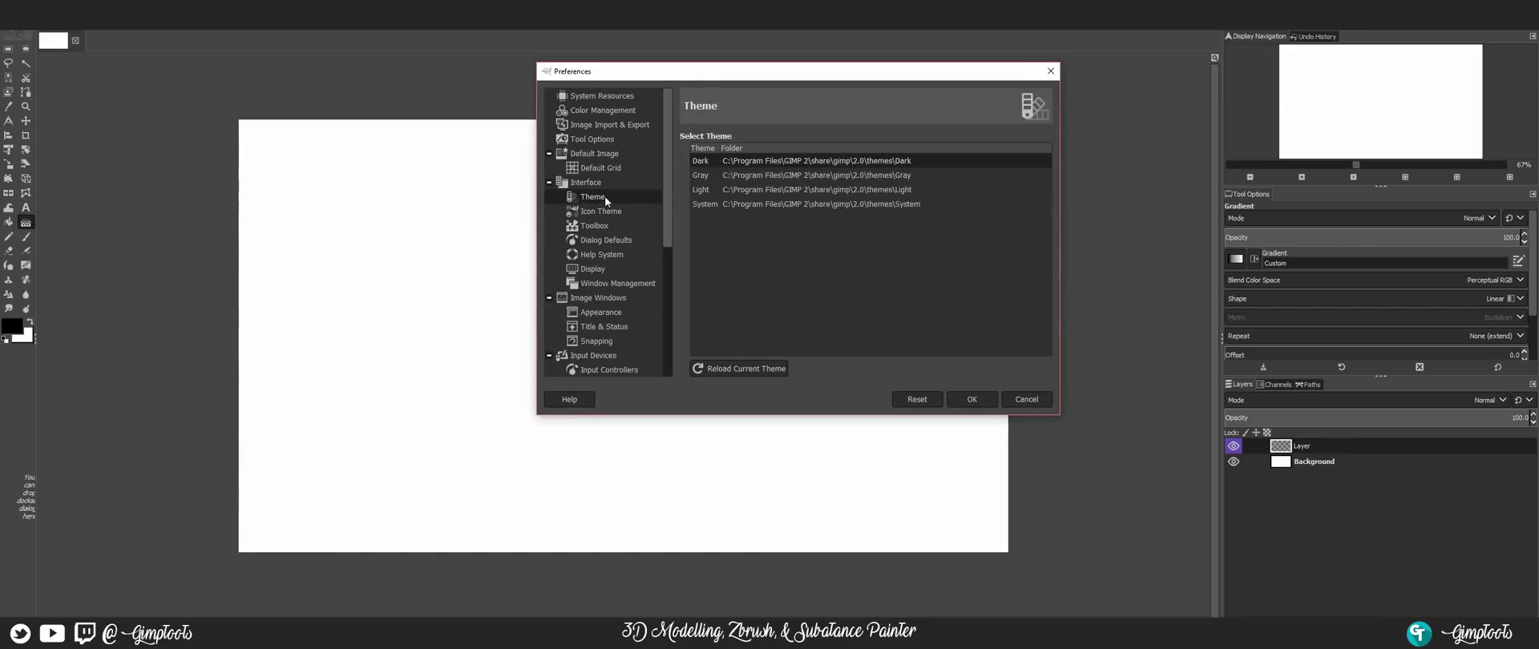
click(608, 212)
key(Down)
key(Down)
key(Down)
key(Down)
key(Down)
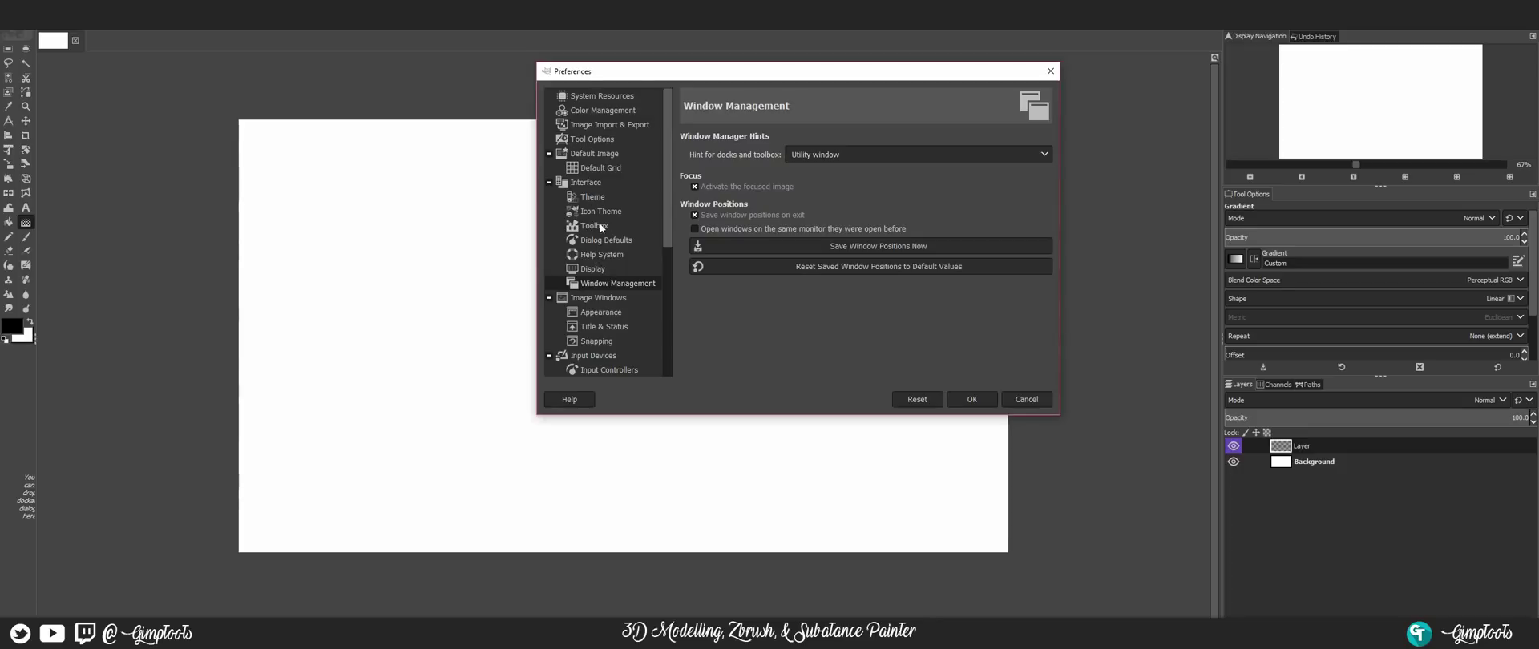
scroll(608, 189, down, 3)
click(599, 147)
scroll(880, 335, up, 10)
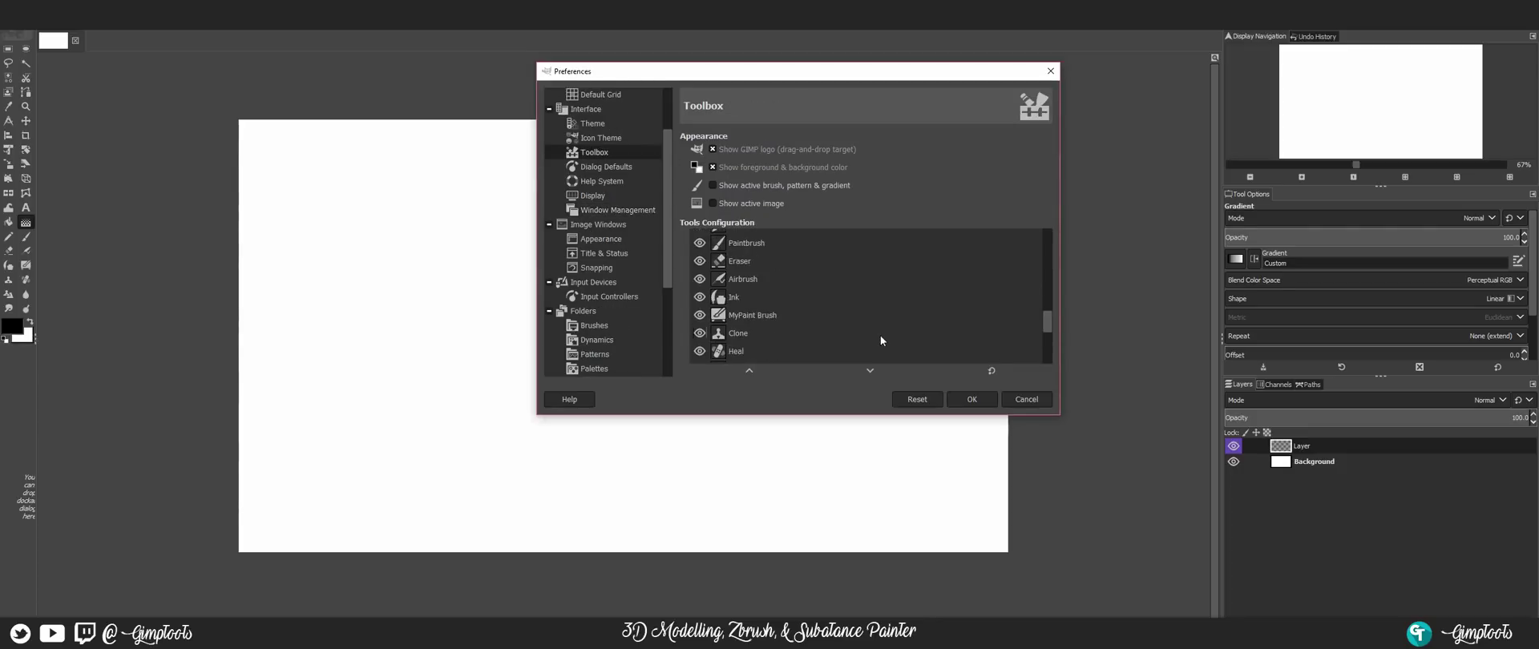
scroll(801, 296, up, 5)
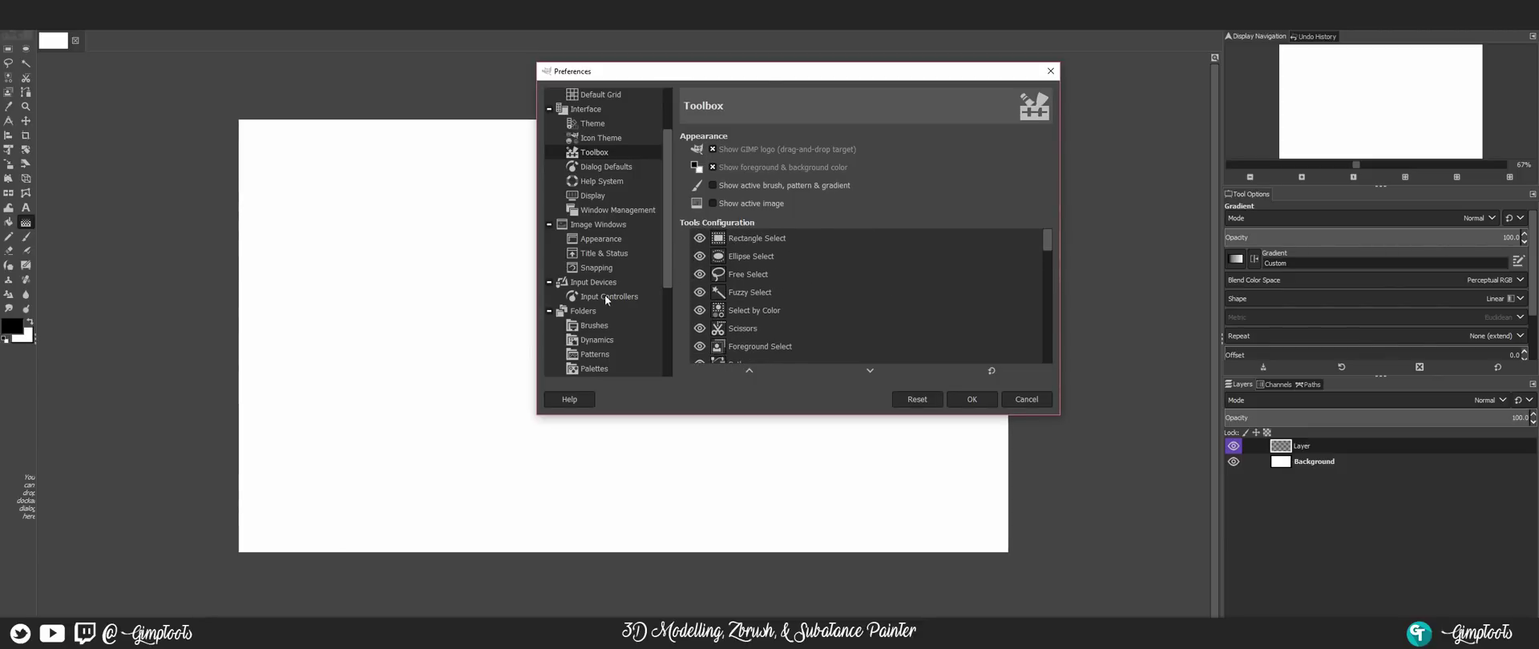
scroll(604, 199, up, 3)
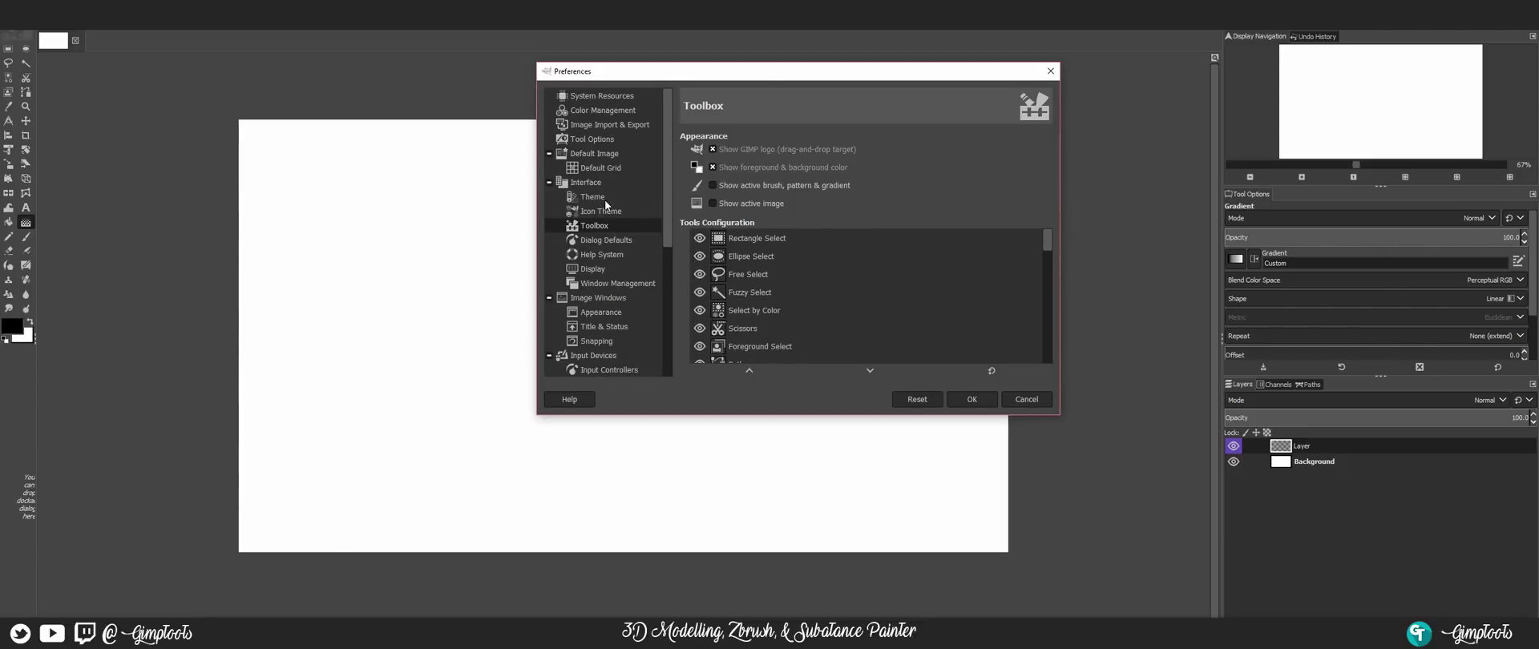
Step: Save the current tool options now and close Preferences with OK
click(598, 139)
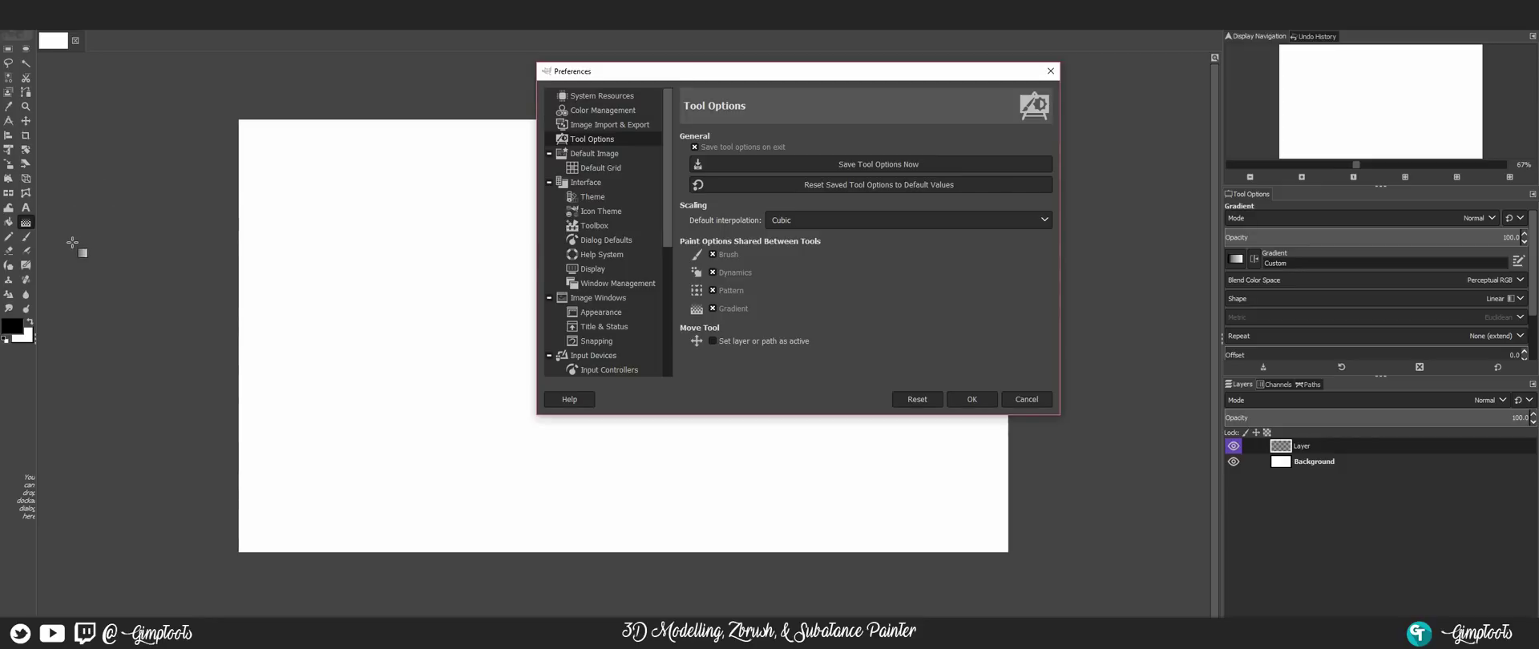
click(892, 166)
click(985, 399)
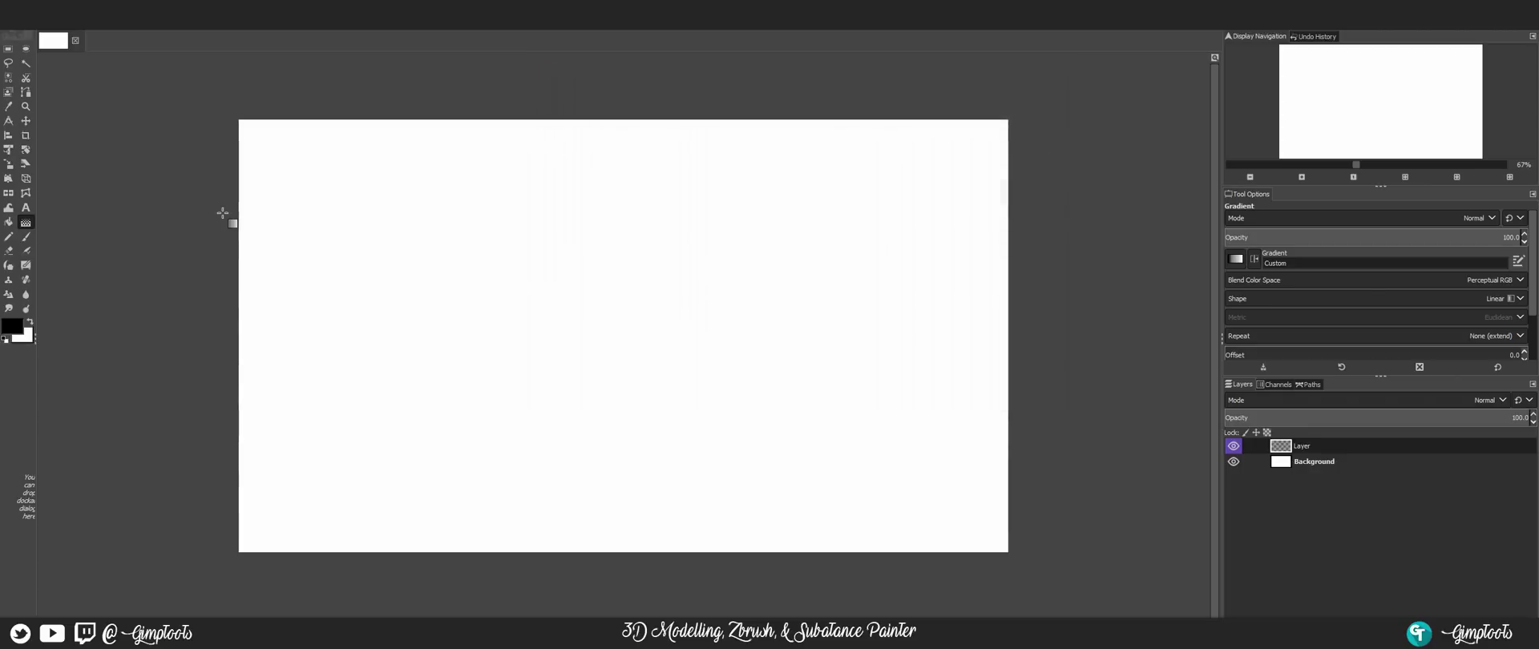
Step: Make the Paintbrush active, then revisit the Tool Options preferences and close them
click(26, 237)
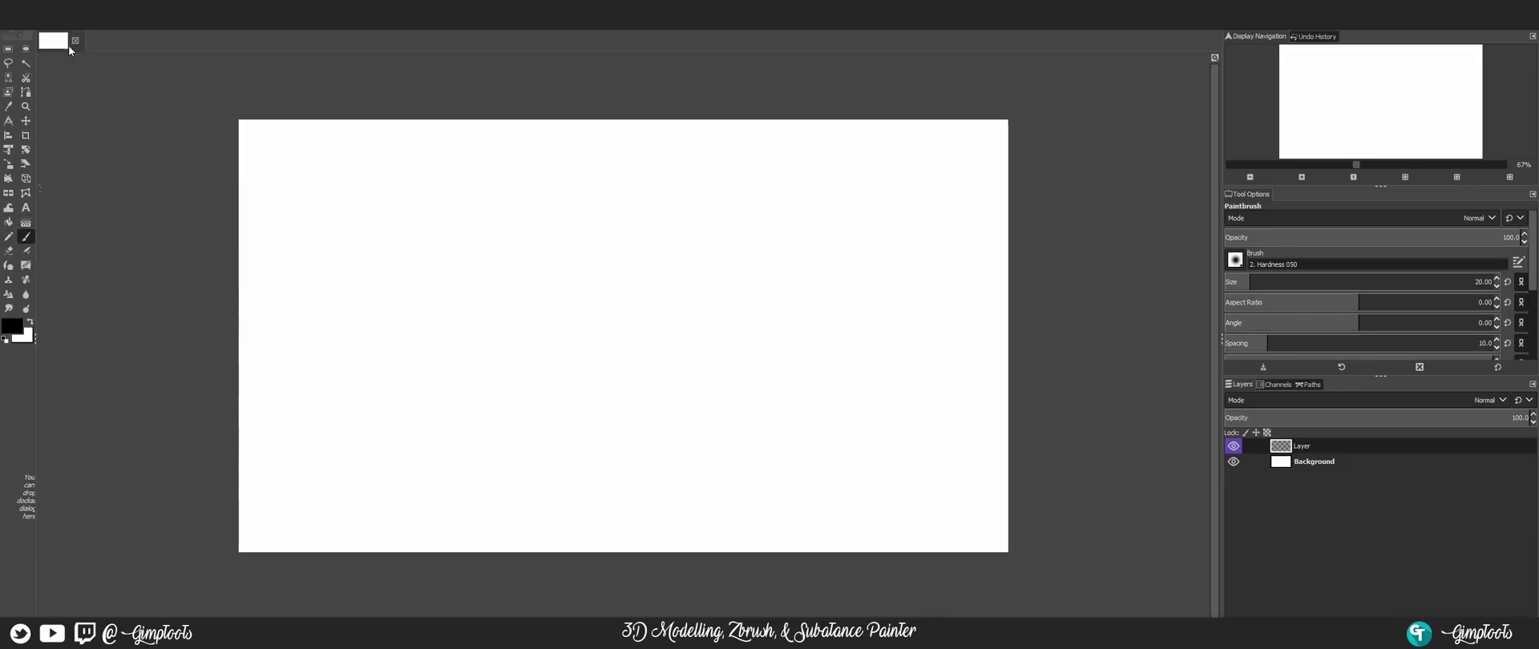
click(35, 31)
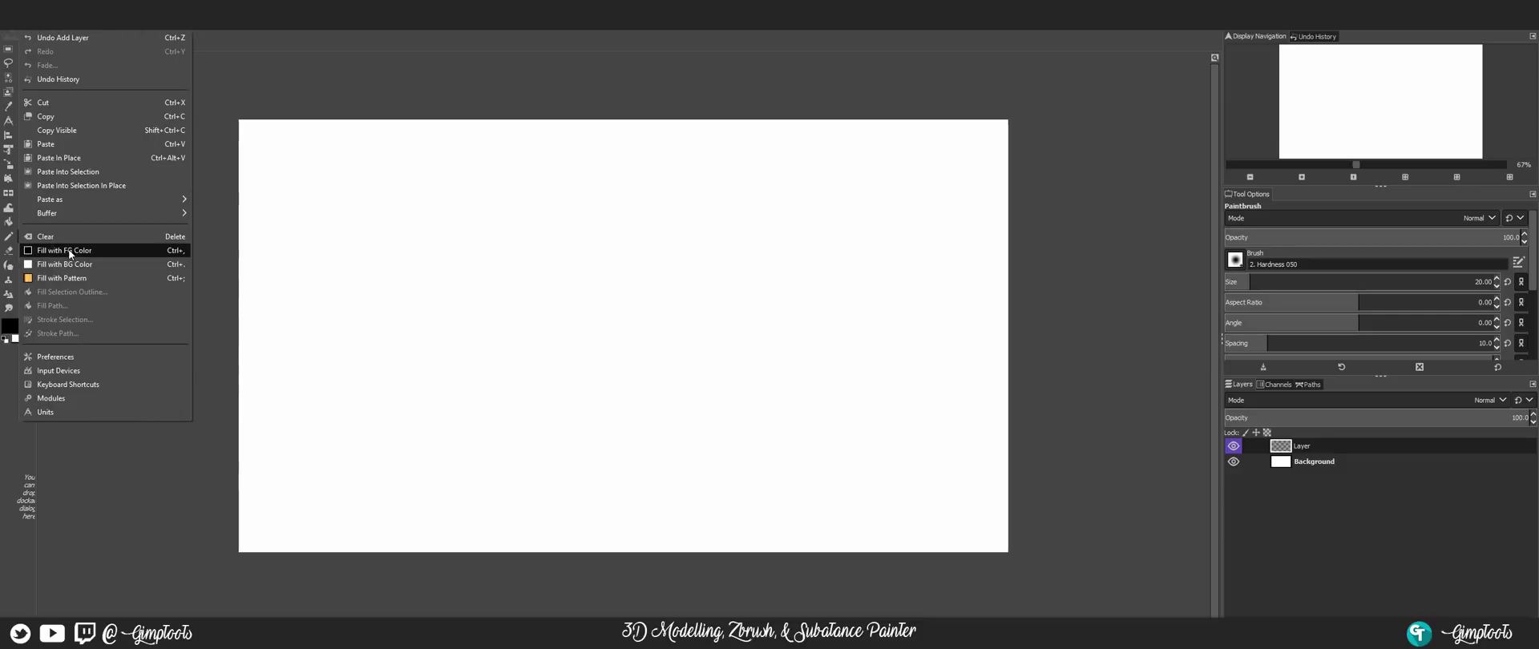
click(93, 353)
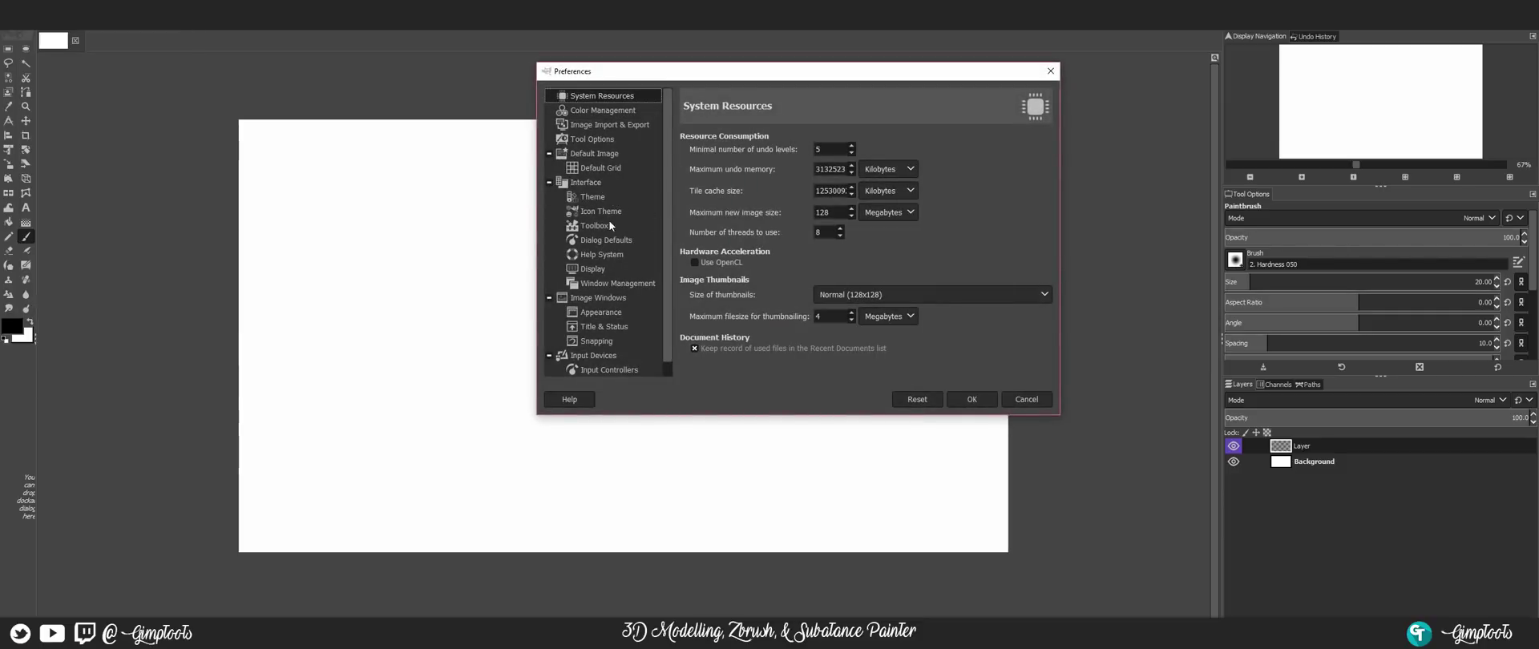
click(600, 139)
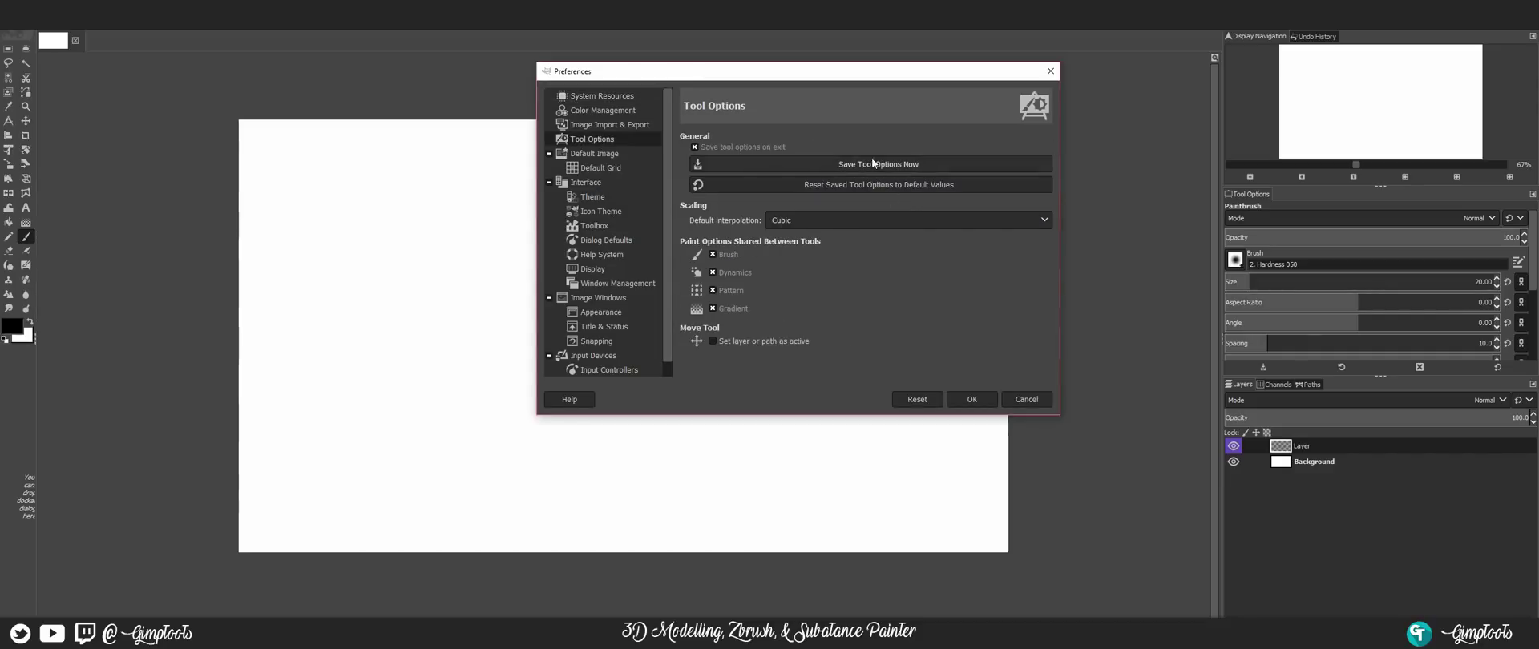
click(1028, 401)
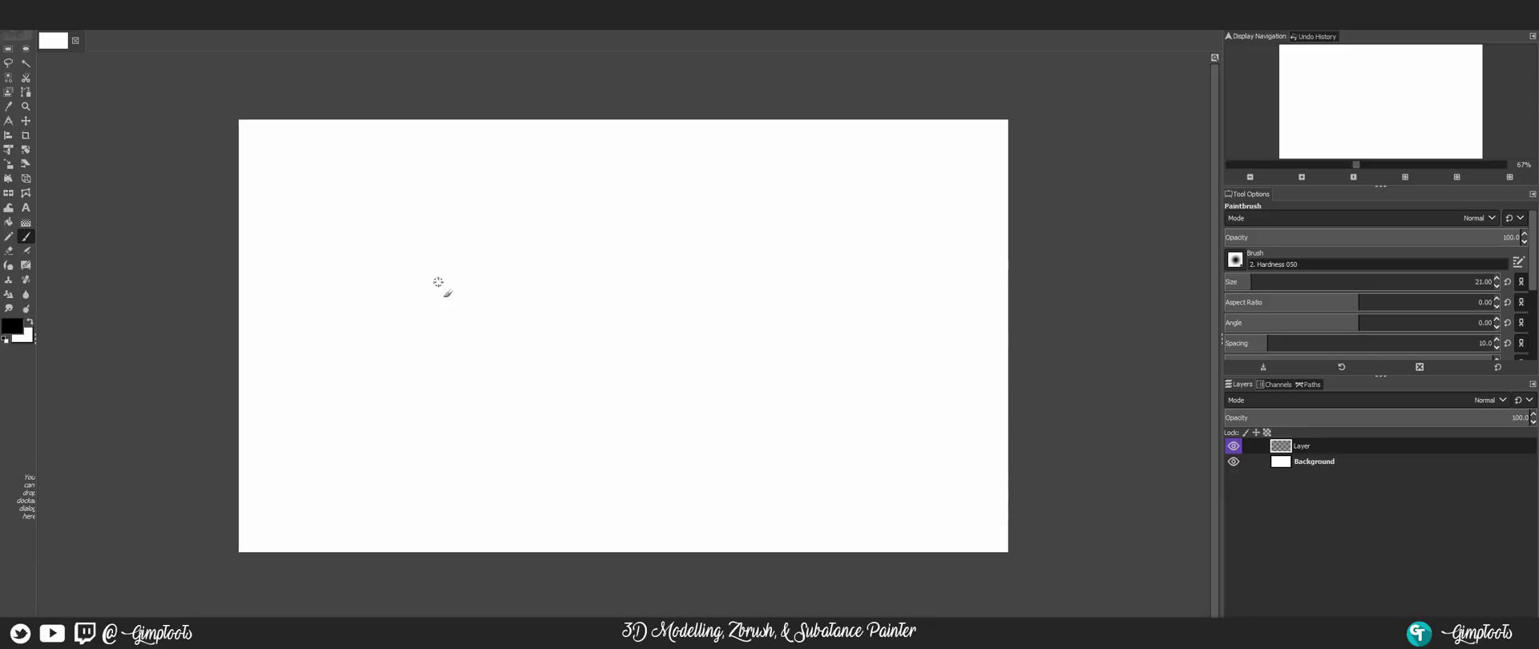
Step: Enlarge the brush to size 31, paint a test stroke across the canvas, and undo it
key(shift+bracketright)
mouse_move(363, 295)
mouse_down()
mouse_move(595, 259)
mouse_move(495, 409)
mouse_move(628, 376)
mouse_move(633, 298)
mouse_up()
key(ctrl+z)
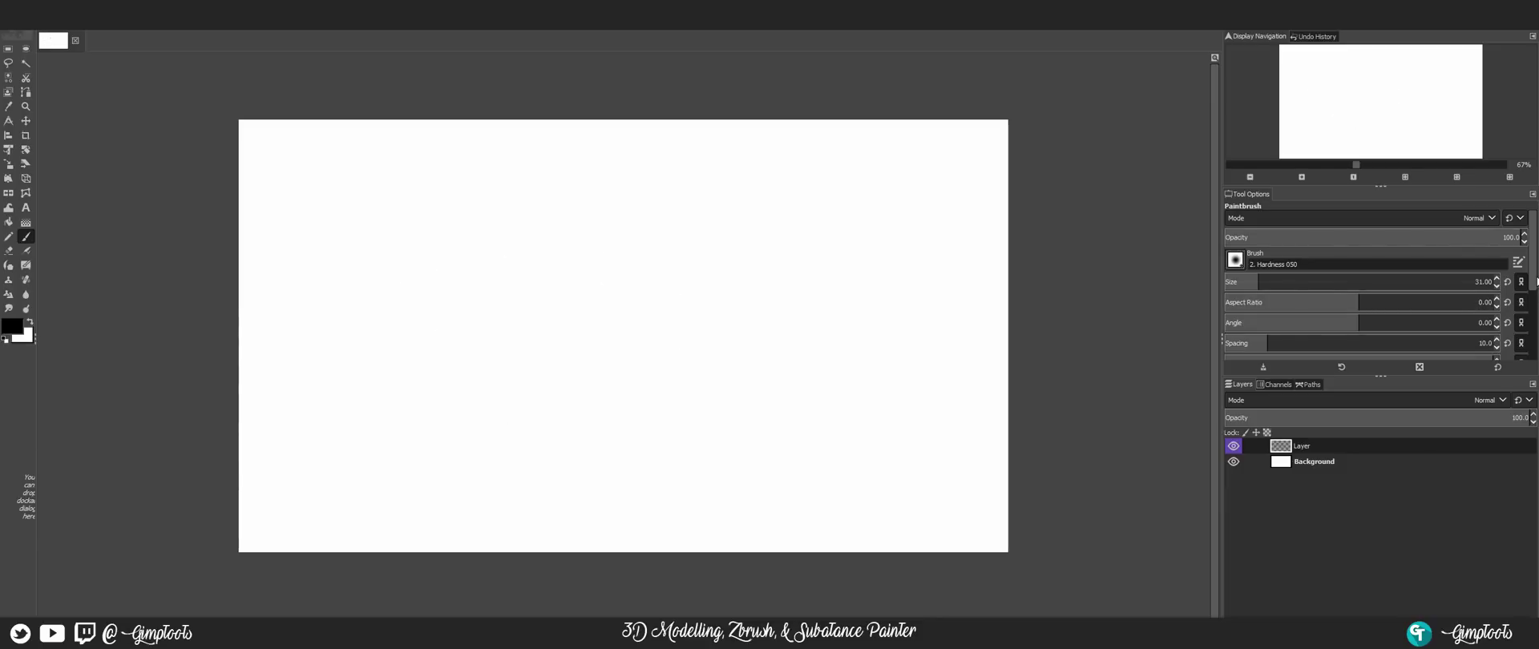
scroll(1538, 281, down, 5)
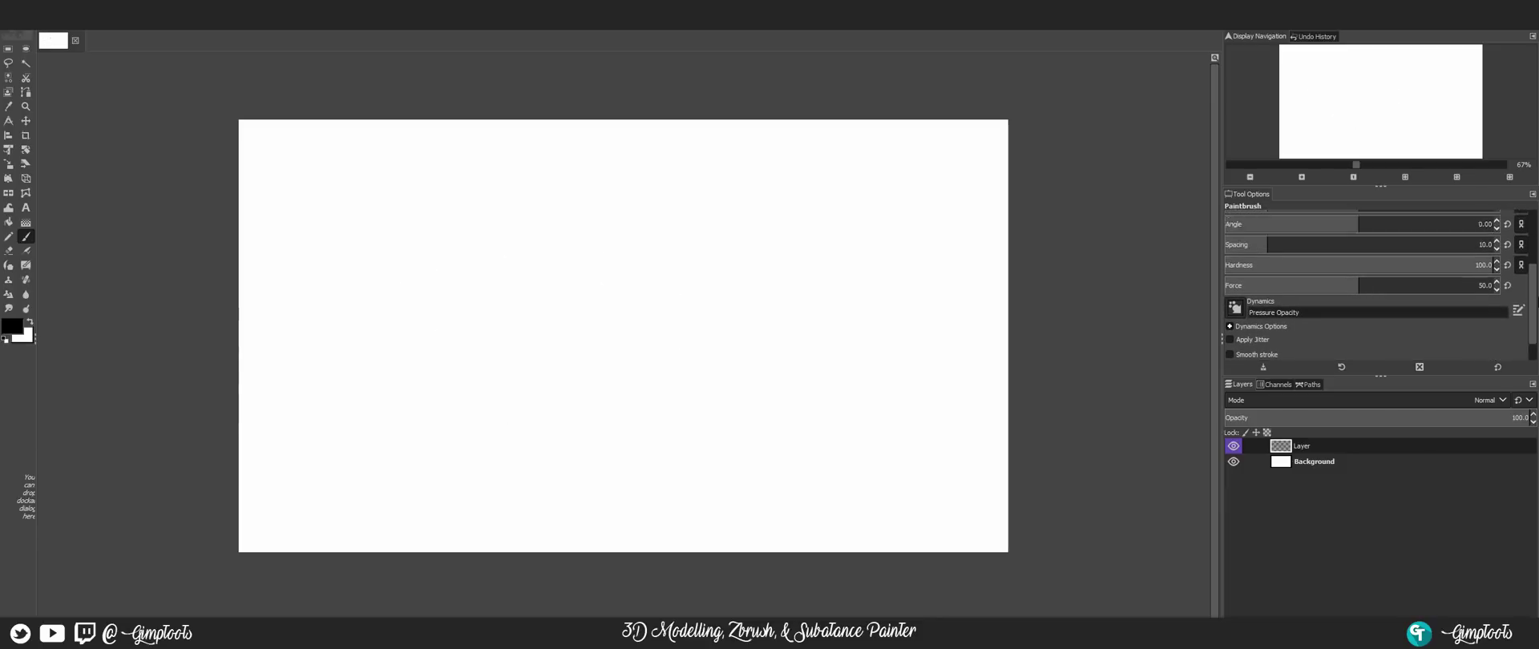
scroll(1379, 284, up, 5)
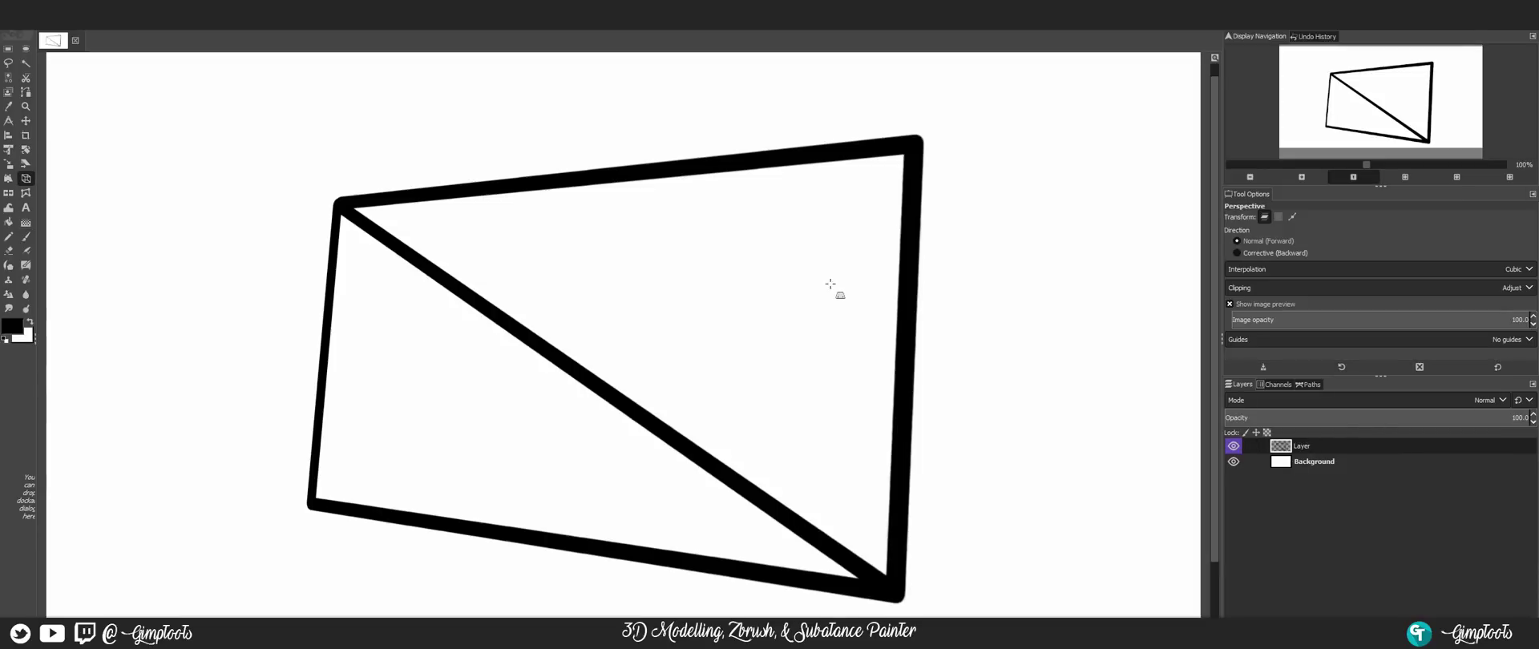